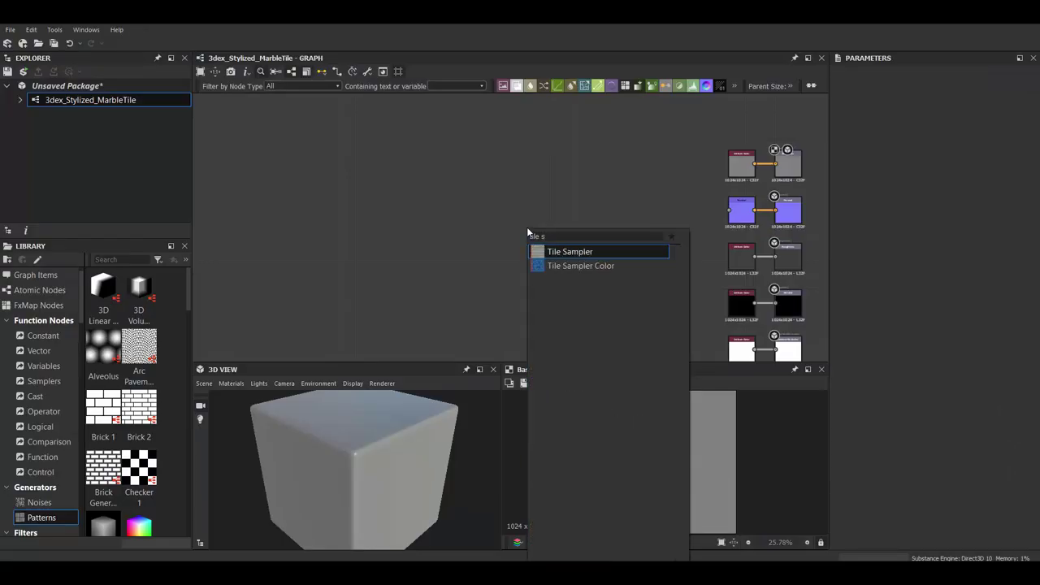
Add a Tile Sampler with 45° rotation and 0.7 scale to form diamond tiles.
left_click(561, 248)
left_click_drag(506, 179, 462, 179)
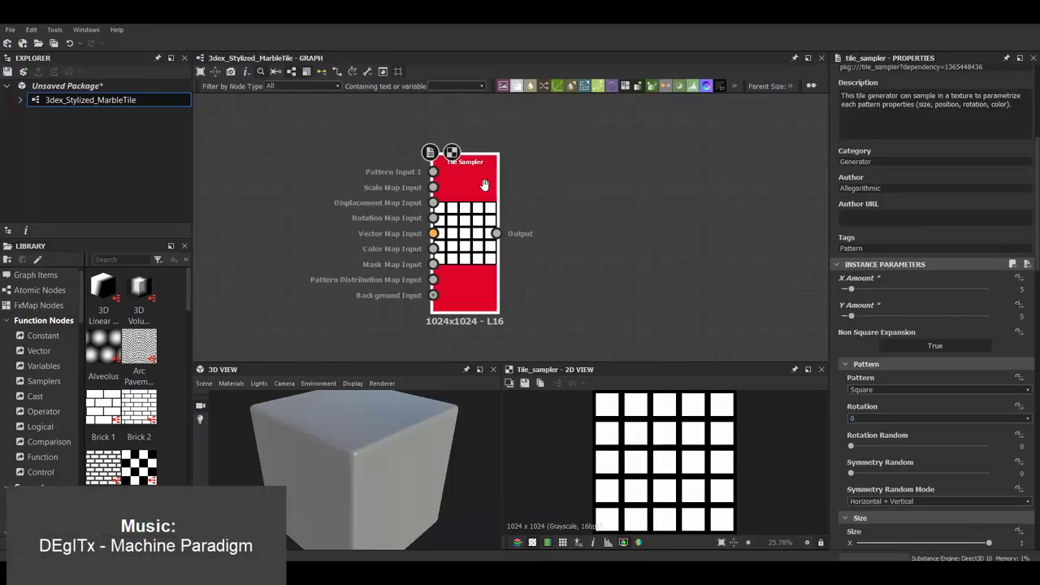
scroll(934, 325, "down", 10)
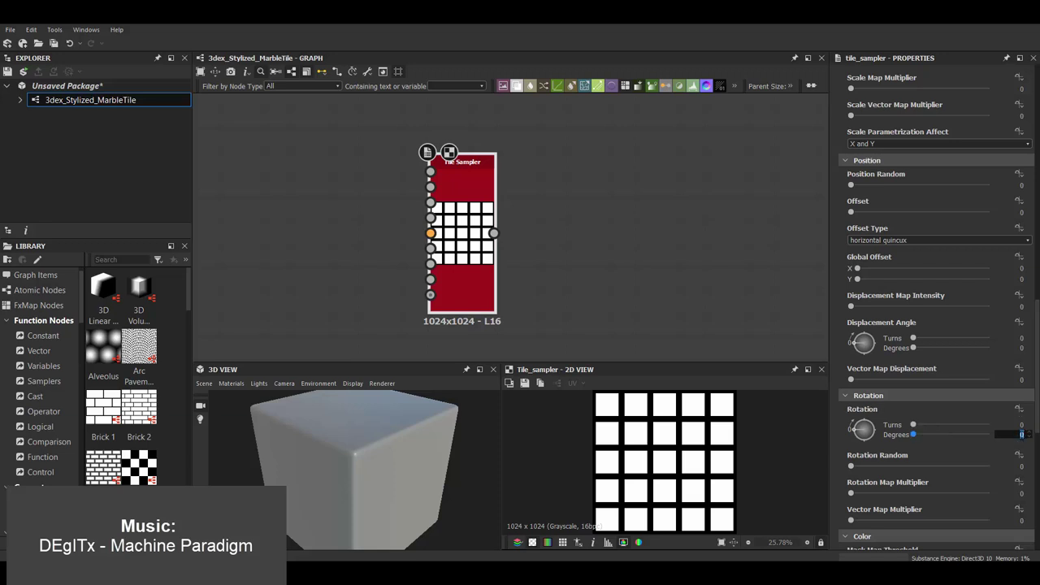
type("45")
key("Return")
scroll(934, 325, "up", 4)
left_click_drag(853, 197, 859, 196)
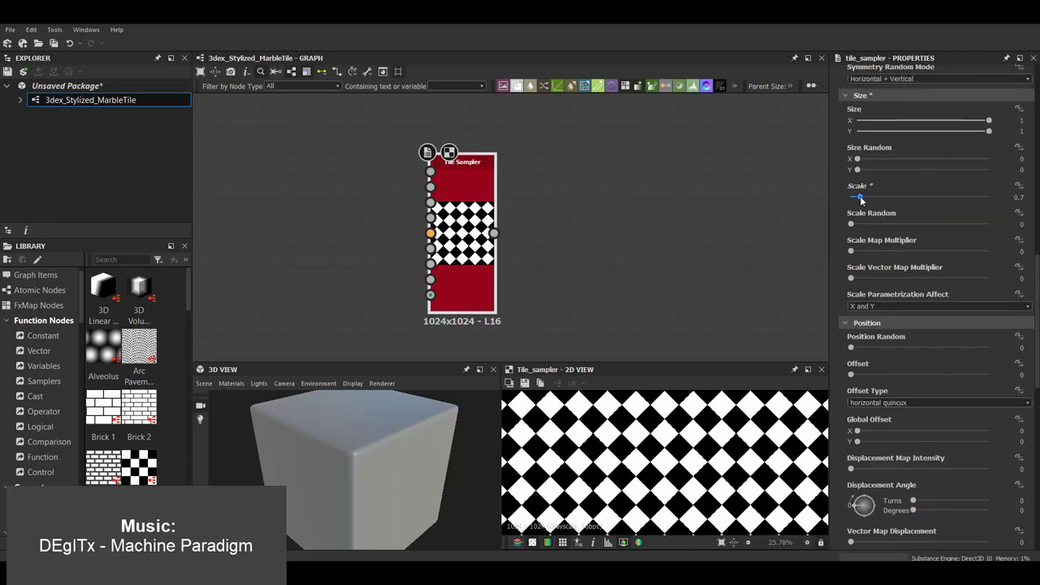
scroll(888, 204, "up", 5)
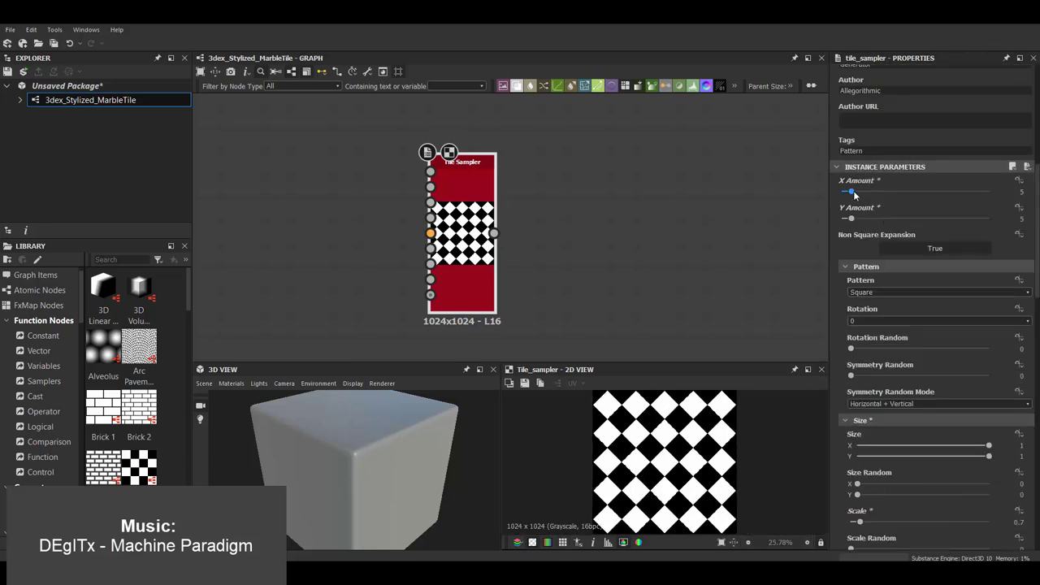
Add an Edge Detect node fed by the Tile Sampler and raise its Edge Roundness.
left_click(459, 236)
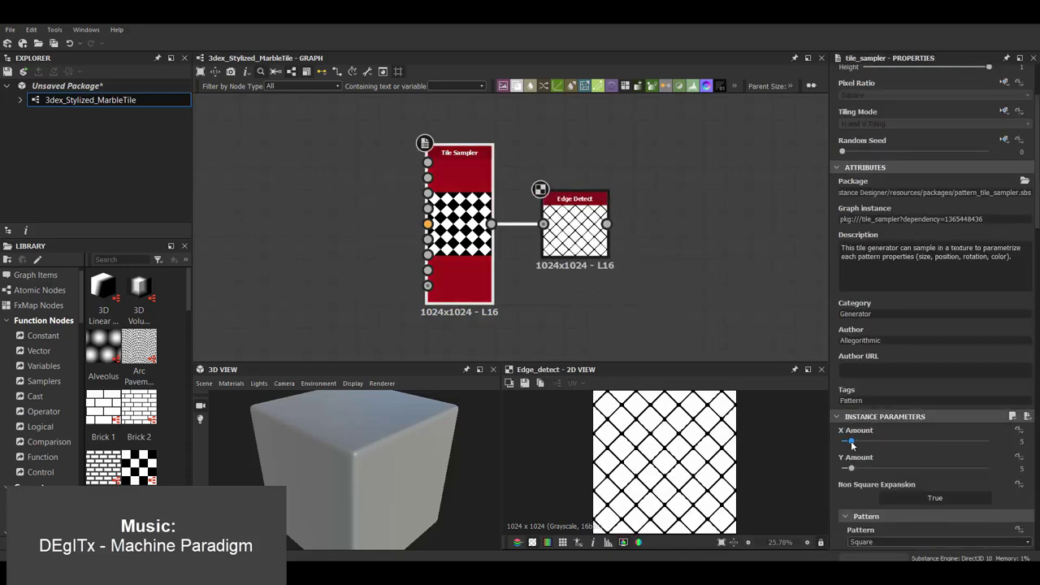
left_click_drag(852, 469, 933, 472)
left_click(574, 232)
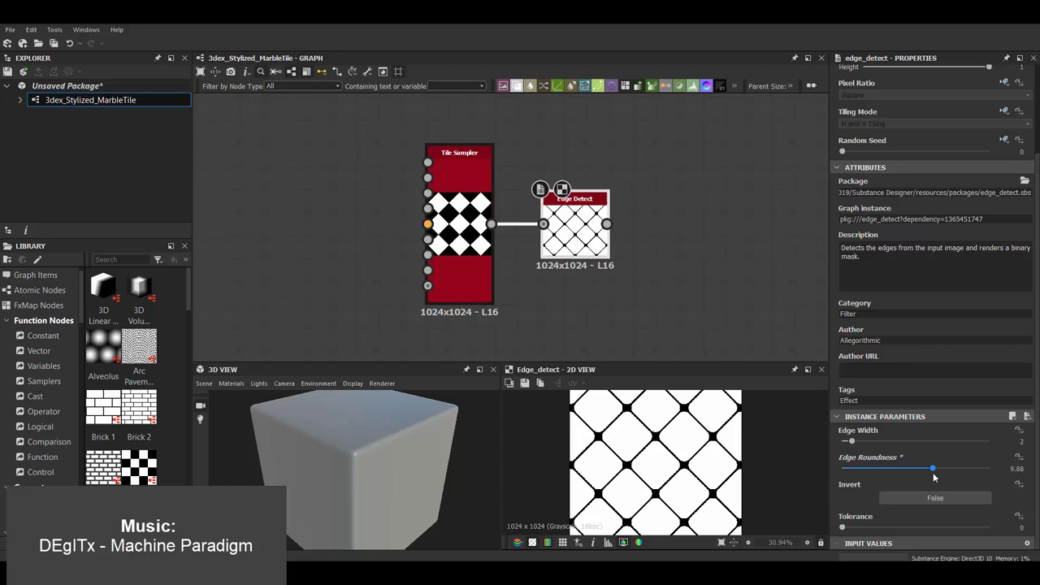
scroll(618, 228, "down", 2)
left_click_drag(601, 236, 676, 272)
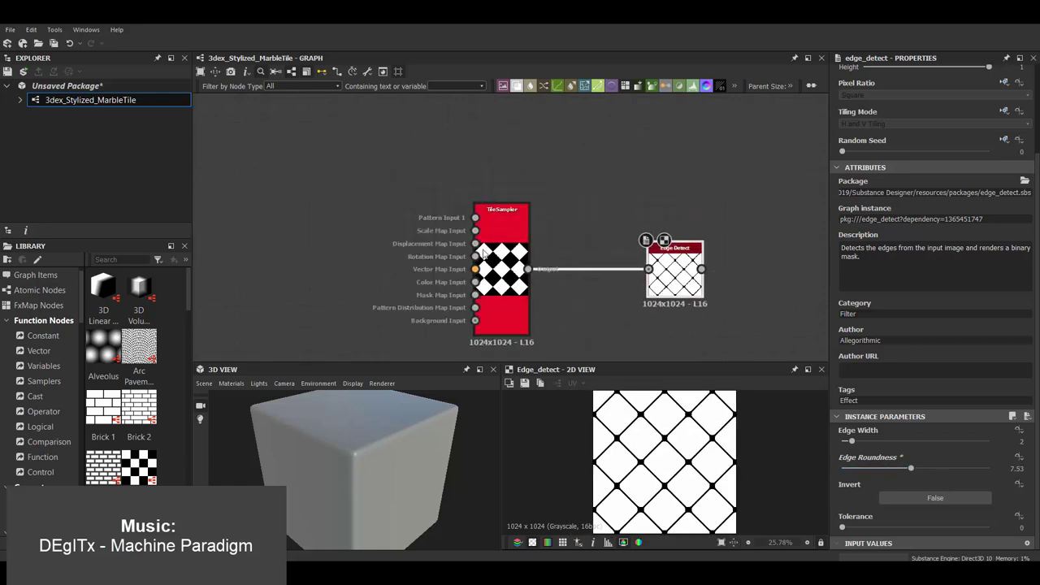
Set the Tile Sampler's X/Y Amount to 2 and duplicate it.
left_click(524, 264)
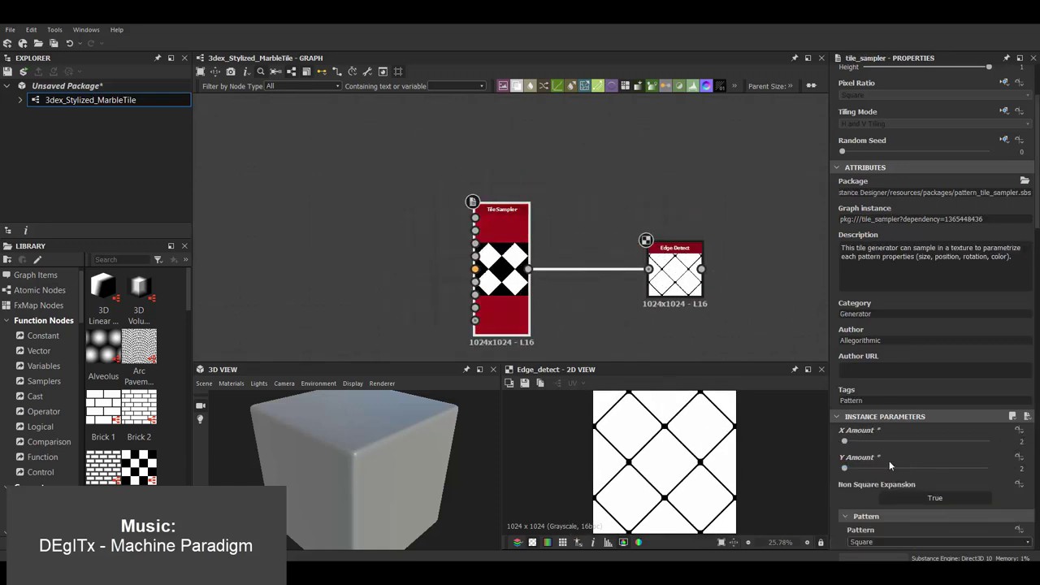
scroll(752, 330, "down", 2)
key("ctrl+d")
Switch the duplicated Tile Sampler to square tiles.
scroll(951, 406, "down", 5)
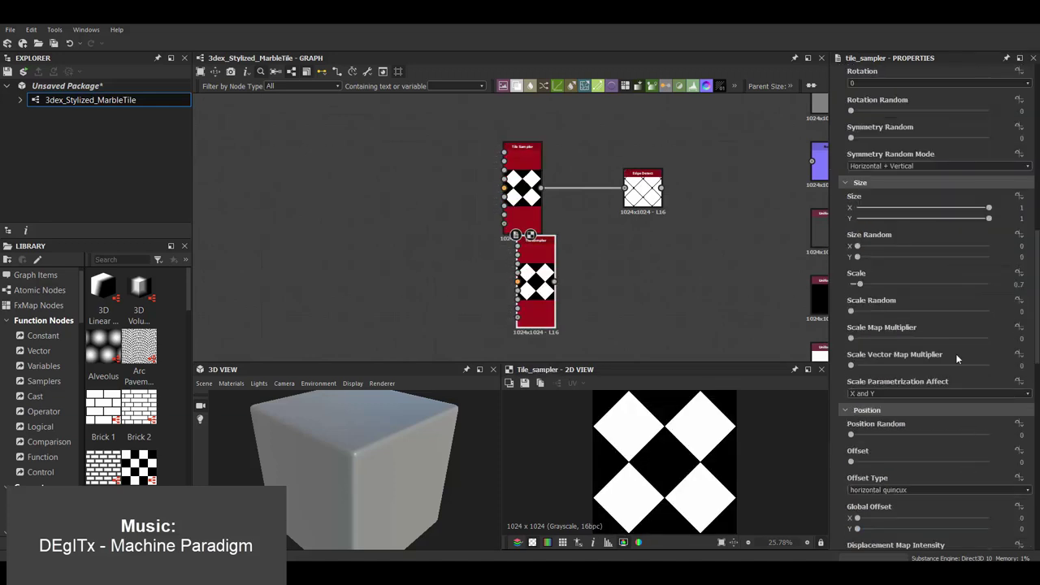
scroll(949, 415, "down", 3)
left_click_drag(863, 483, 866, 493)
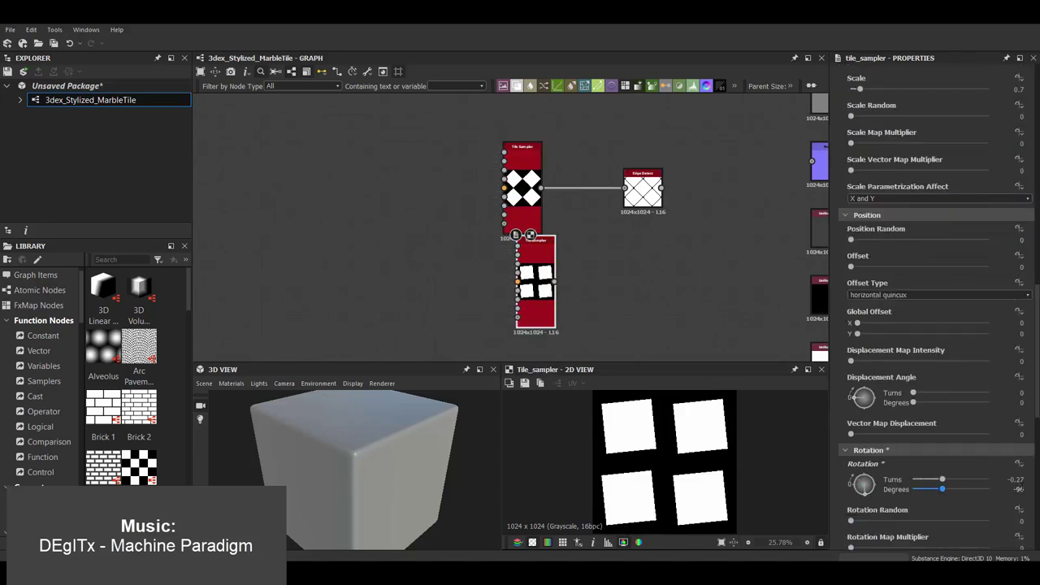
scroll(947, 404, "up", 5)
left_click_drag(855, 382, 863, 381)
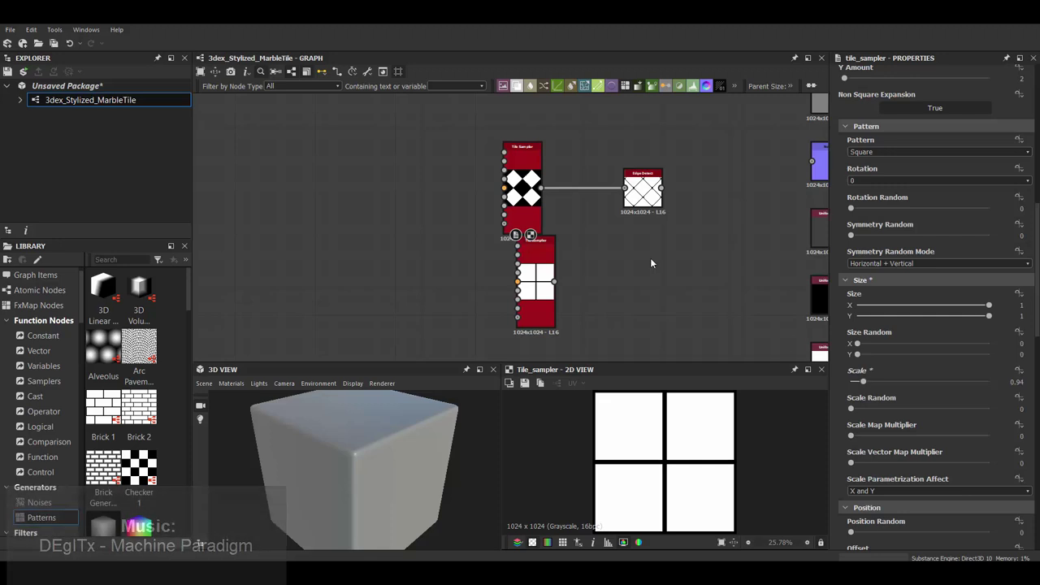
Add a third Tile Sampler beside Edge Detect from the 'tile sampler' search.
left_click_drag(544, 241, 529, 273)
middle_click_drag(529, 279, 417, 292)
key("space")
type("tile sampler")
key("Return")
left_click(883, 474)
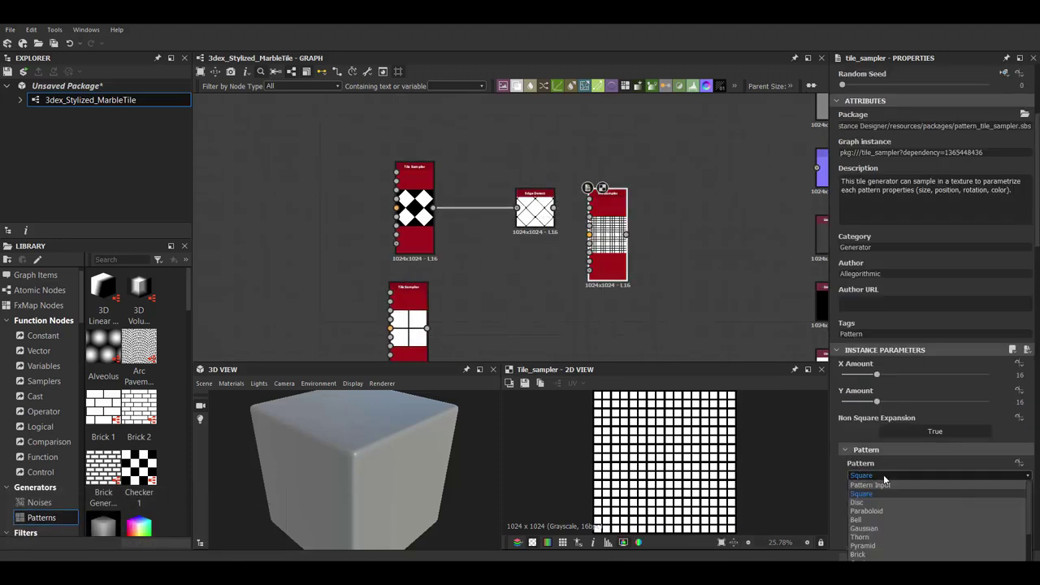
left_click(869, 488)
Feed Edge Detect into the new sampler and set Pattern Input Number to 2.
left_click_drag(555, 209, 589, 195)
scroll(593, 268, "up", 2)
left_click_drag(876, 374, 849, 375)
left_click_drag(876, 402, 848, 402)
scroll(935, 406, "down", 1)
left_click_drag(851, 437, 877, 437)
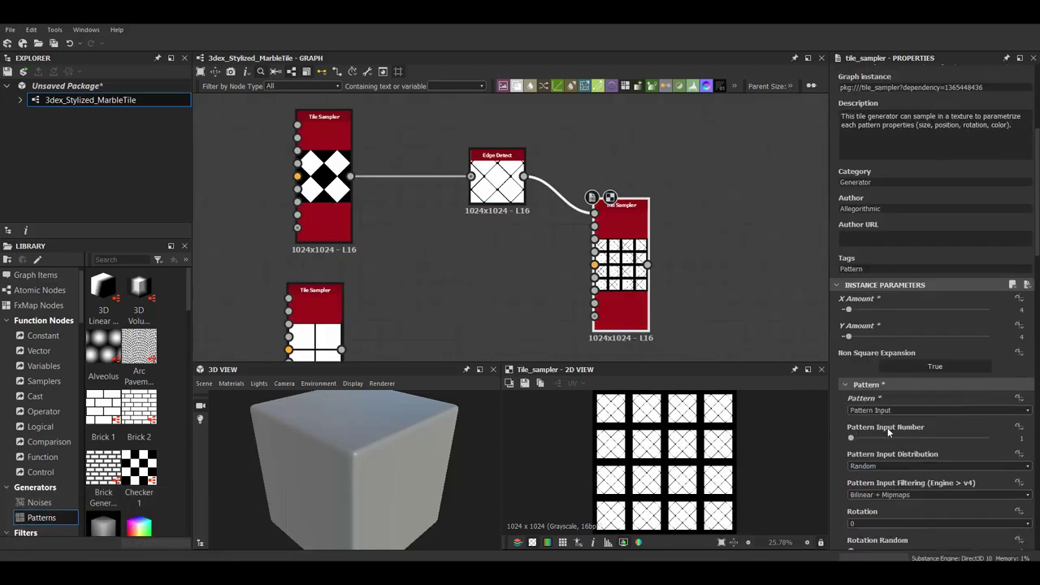
Wire the square grid in as the second pattern input and set X/Y Amount to 3.
left_click_drag(340, 350, 594, 220)
scroll(934, 366, "up", 1)
left_click_drag(848, 342, 845, 368)
scroll(879, 473, "down", 5)
scroll(879, 474, "down", 1)
left_click_drag(865, 465, 869, 464)
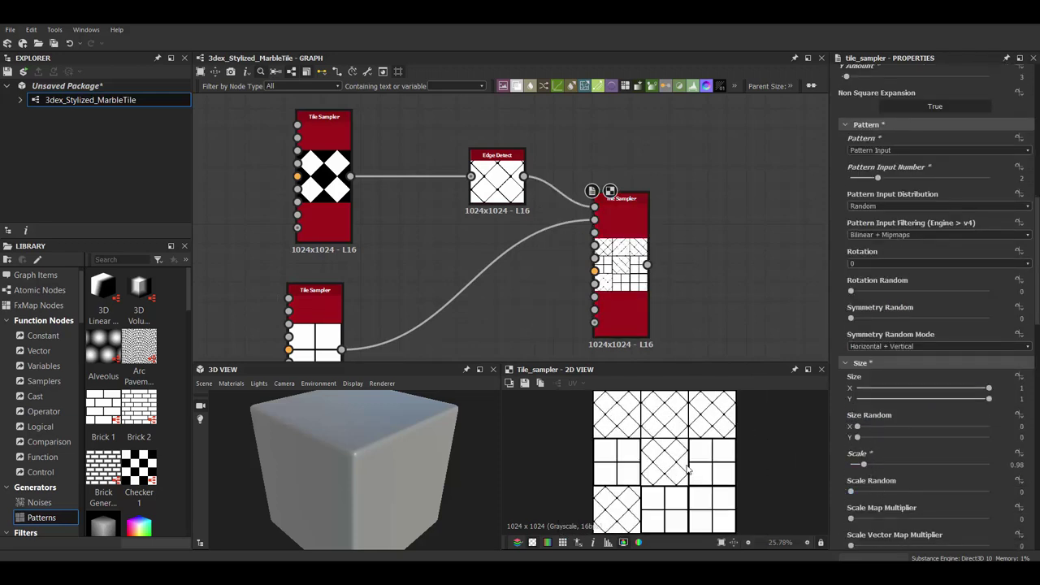
left_click(497, 162)
scroll(450, 265, "down", 3)
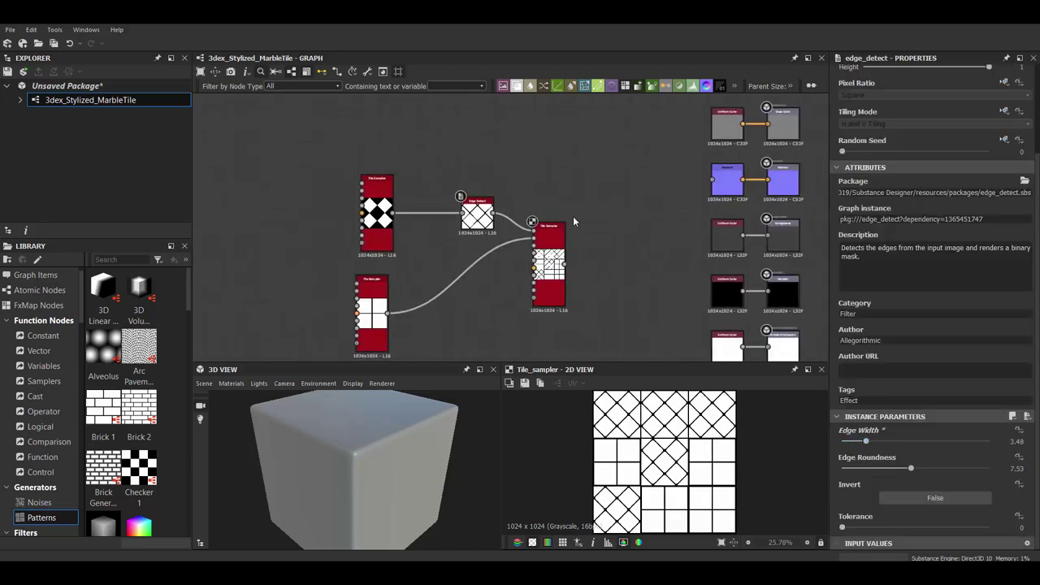
Add a Curvature Smooth node from the Normal node and orbit the cube to inspect relief.
left_click(726, 200)
middle_click_drag(659, 168, 609, 190)
key("space")
type("curvature smooth")
key("Return")
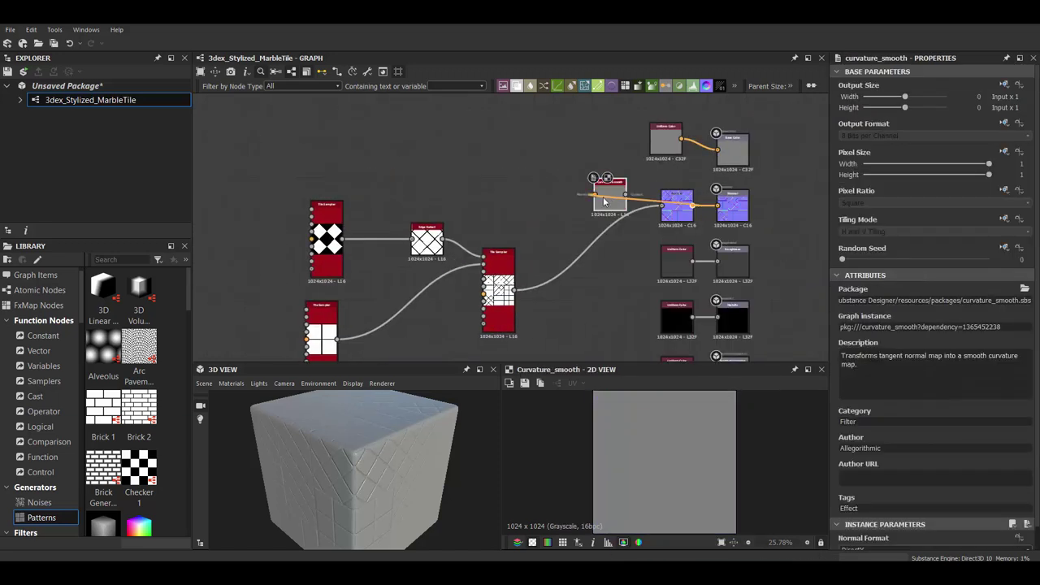
mouse_move(434, 425)
left_mouse_down()
mouse_move(352, 444)
mouse_move(416, 438)
mouse_move(378, 432)
left_mouse_up()
middle_click_drag(426, 223, 481, 205)
Rotate the combining Tile Sampler's tiles by 45°.
left_click(554, 268)
scroll(980, 477, "down", 5)
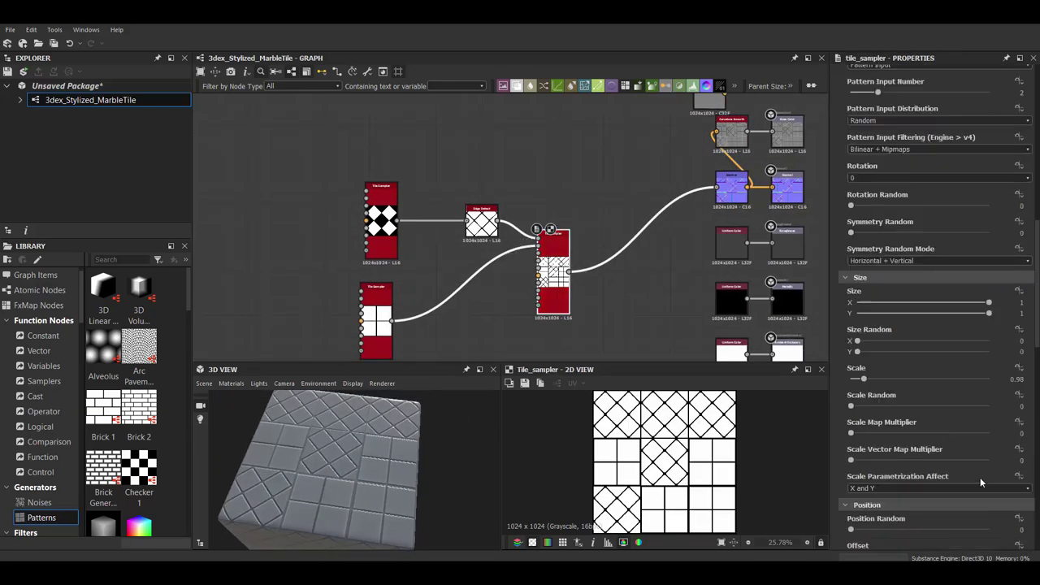
scroll(980, 477, "down", 5)
left_click_drag(864, 447, 863, 471)
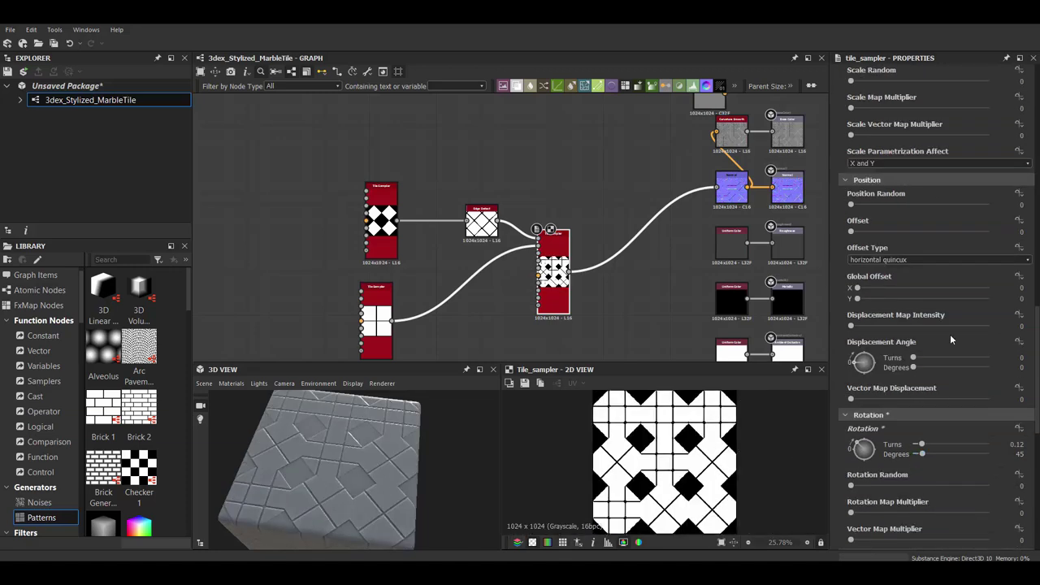
Try a pasted Edge Detect copy on the Tile Sampler, then delete it.
left_click(481, 221)
middle_click_drag(628, 296, 548, 296)
key("ctrl+v")
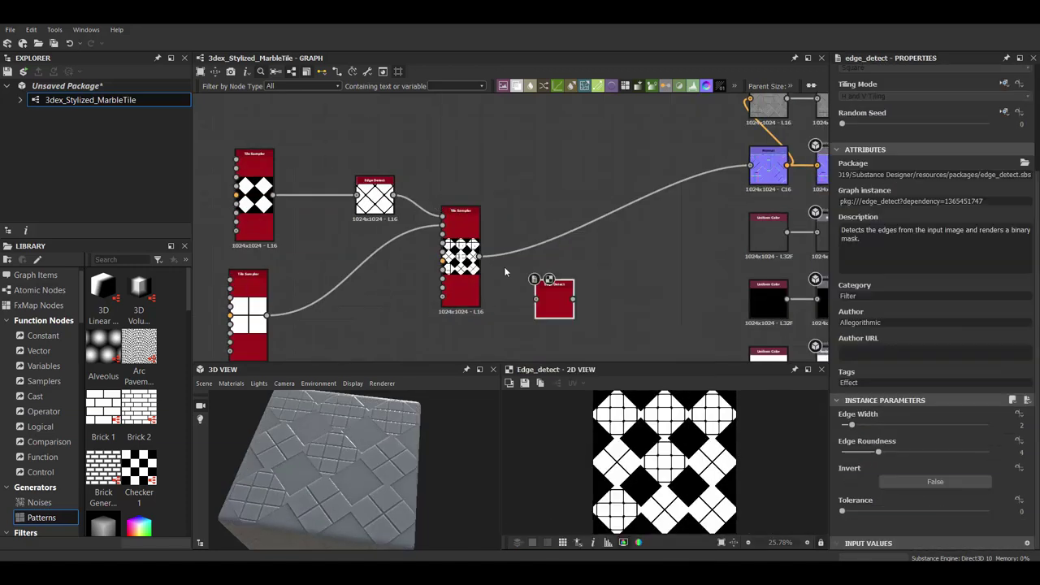
left_click_drag(480, 256, 536, 299)
left_click_drag(877, 469, 900, 471)
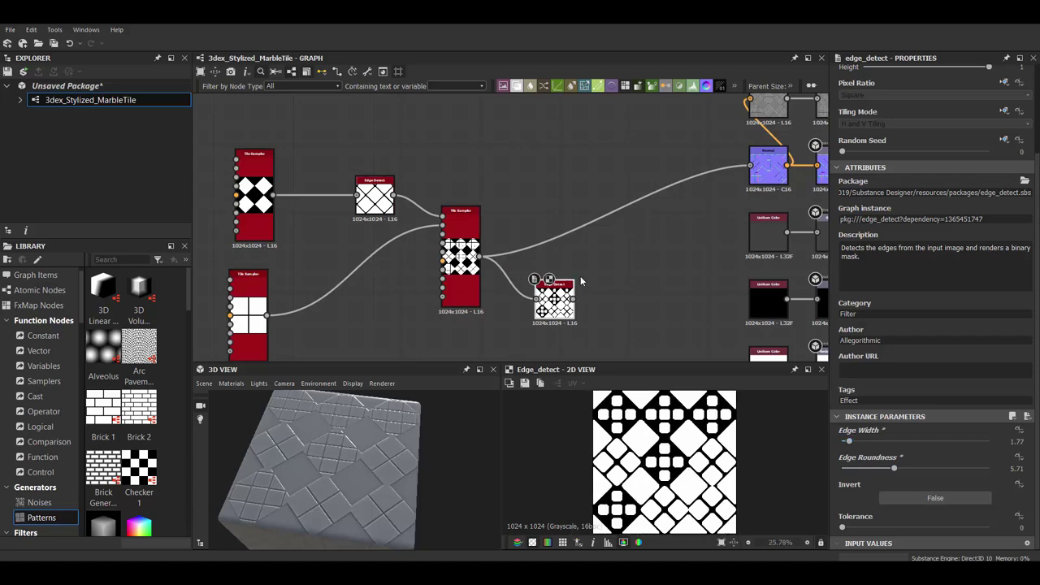
key("Delete")
double_click(460, 260)
middle_click_drag(506, 298, 600, 308)
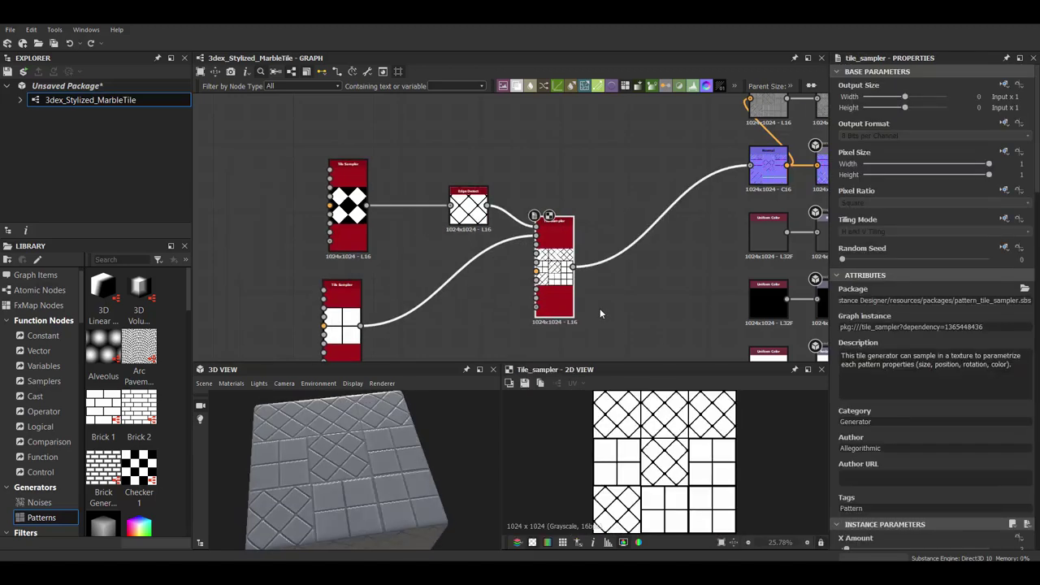
Add an HBAO node fed by the tile pattern and orbit the 3D preview.
scroll(600, 313, "down", 2)
key("space")
type("hbao")
key("Return")
left_click_drag(643, 248, 679, 279)
key("Escape")
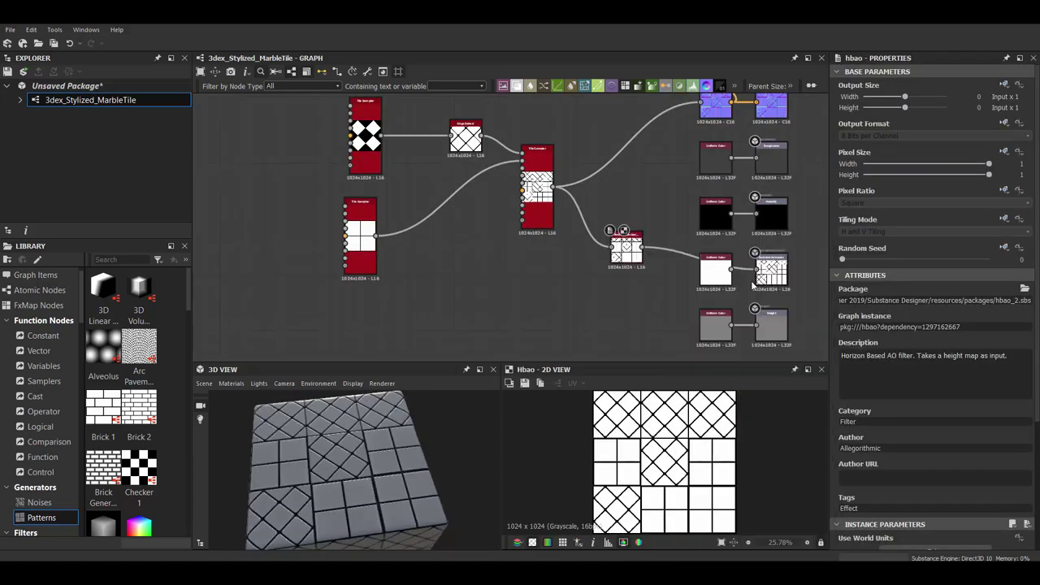
left_click(774, 211)
mouse_move(342, 472)
left_mouse_down()
mouse_move(407, 453)
mouse_move(455, 406)
left_mouse_up()
scroll(617, 166, "up", 3)
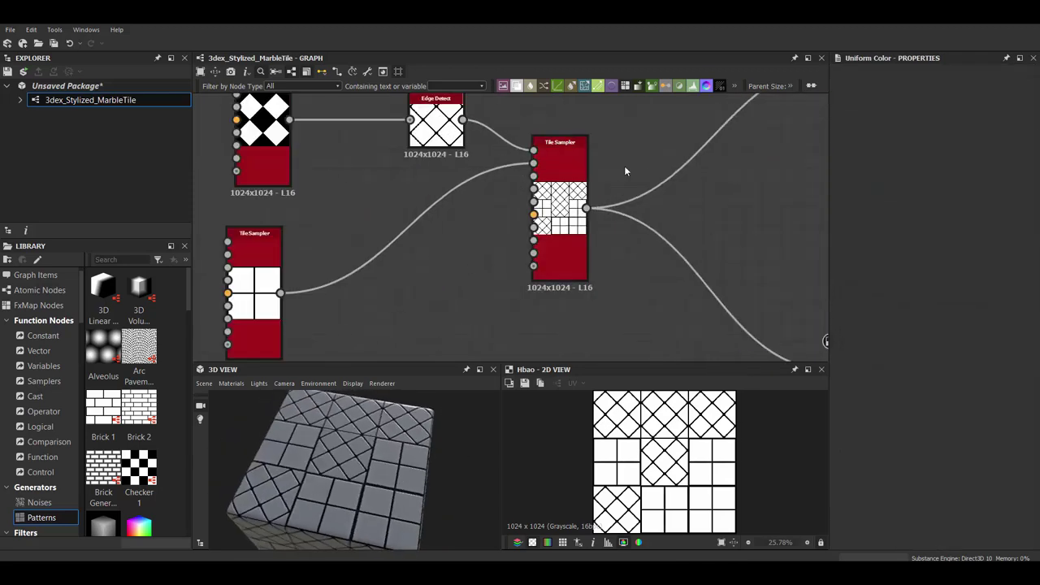
Set the combining Tile Sampler's Rotation Random to 0.39.
left_click(569, 175)
scroll(964, 379, "down", 5)
scroll(891, 390, "down", 5)
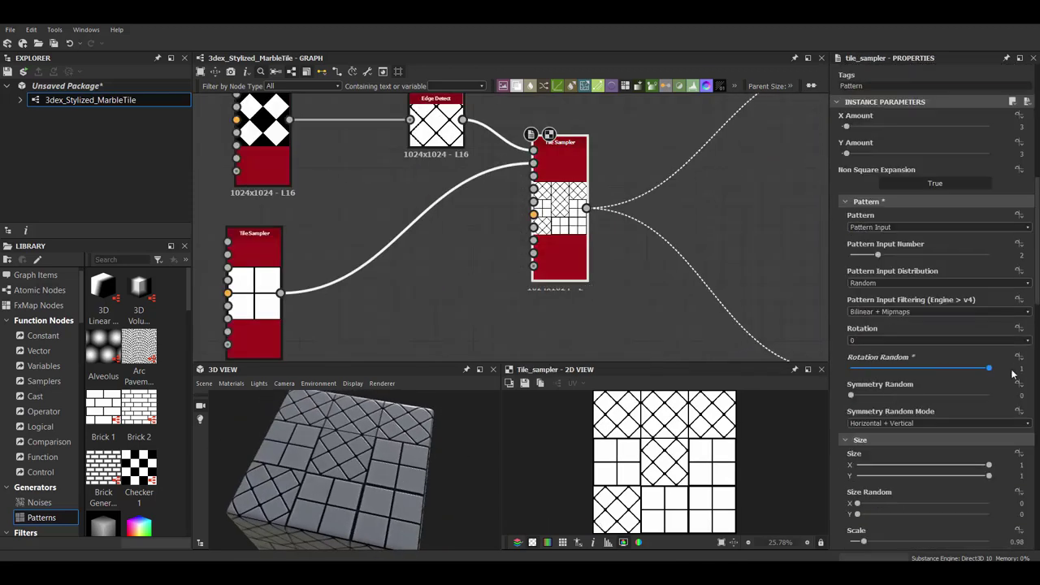
left_click(904, 373)
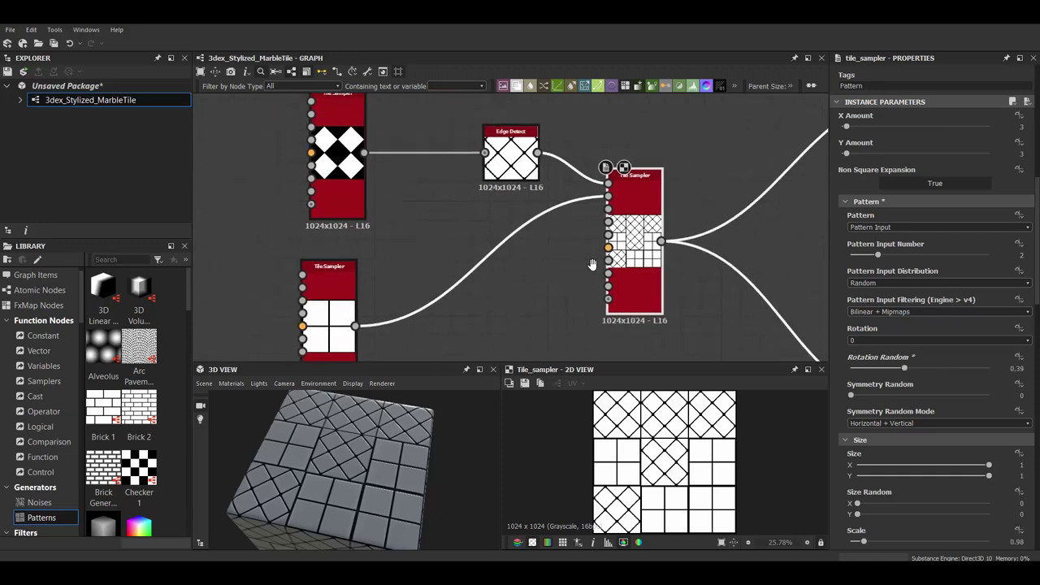
left_click_drag(390, 439, 456, 408)
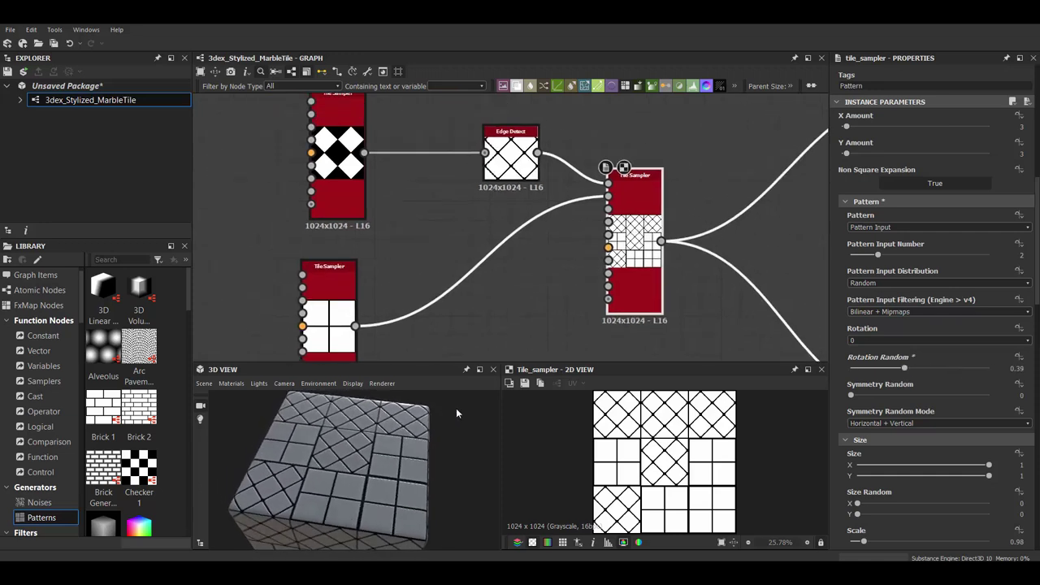
middle_click_drag(460, 159, 486, 162)
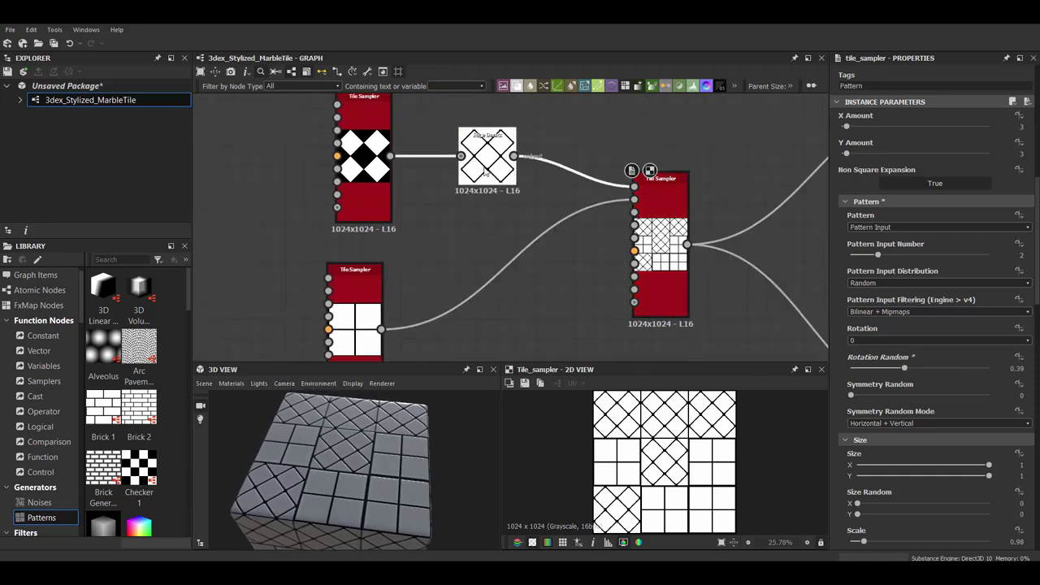
key("space")
Rotate the pattern with a Safe Transform node and reduce the diamond sampler's tile amount.
left_click(569, 341)
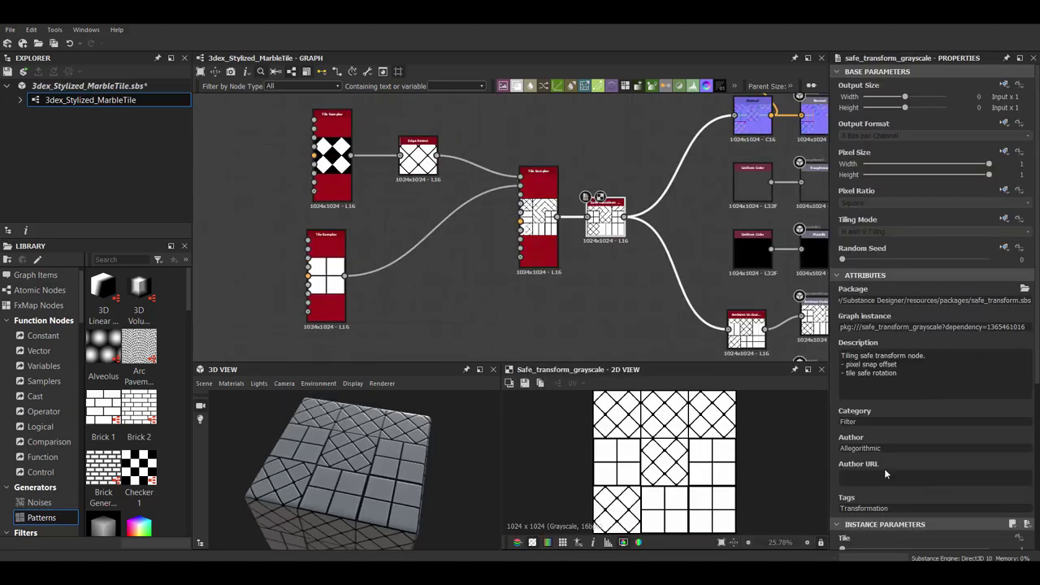
mouse_move(884, 468)
left_mouse_down()
mouse_move(851, 488)
mouse_move(845, 480)
left_mouse_up()
scroll(341, 471, "up", 2)
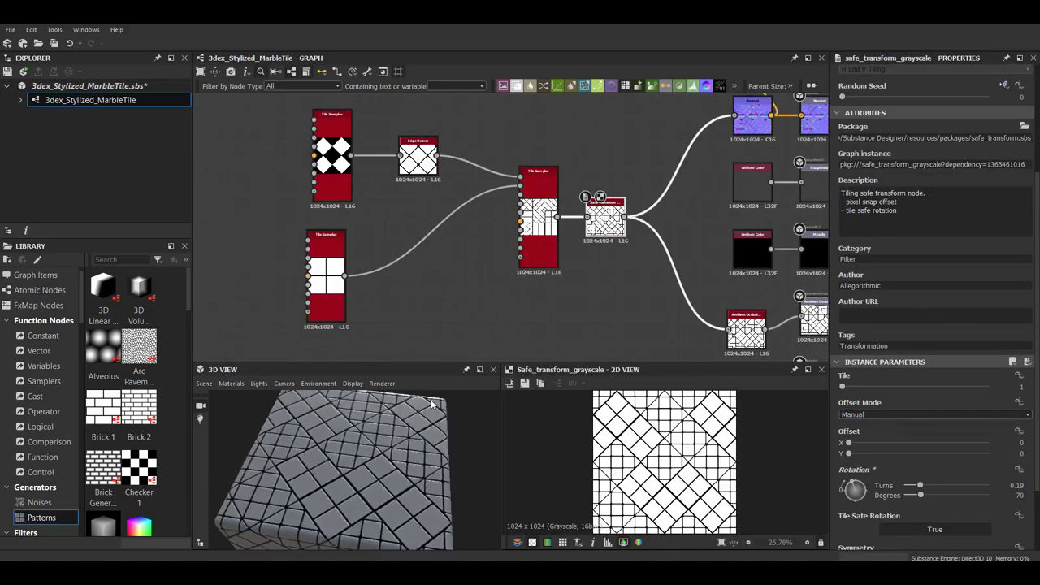
scroll(234, 96, "up", 2)
left_click(376, 179)
left_click_drag(848, 386, 842, 387)
scroll(408, 452, "down", 2)
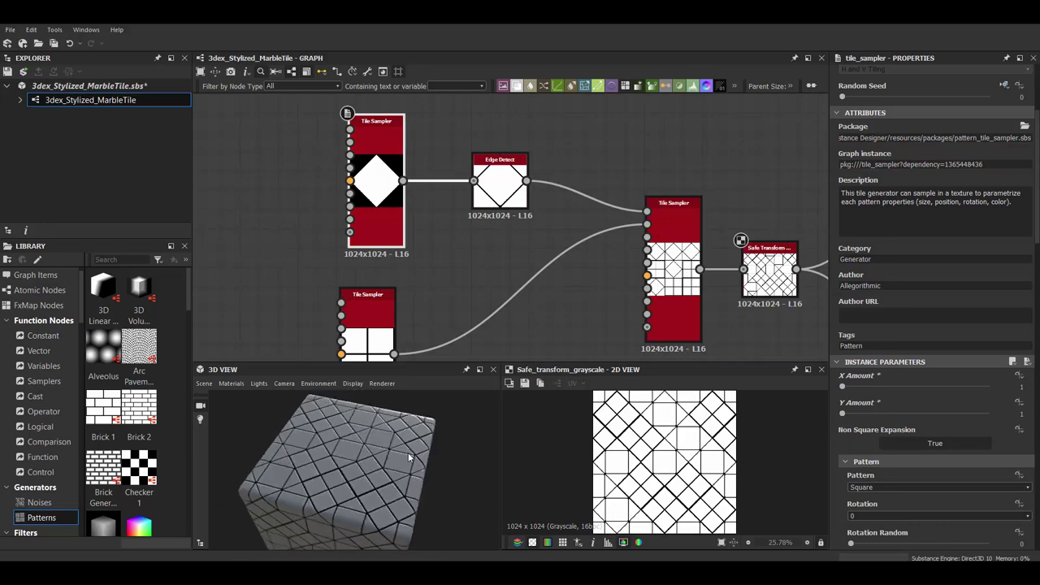
Thin the Edge Detect edge width and paste a duplicate diamond Tile Sampler.
left_click(512, 189)
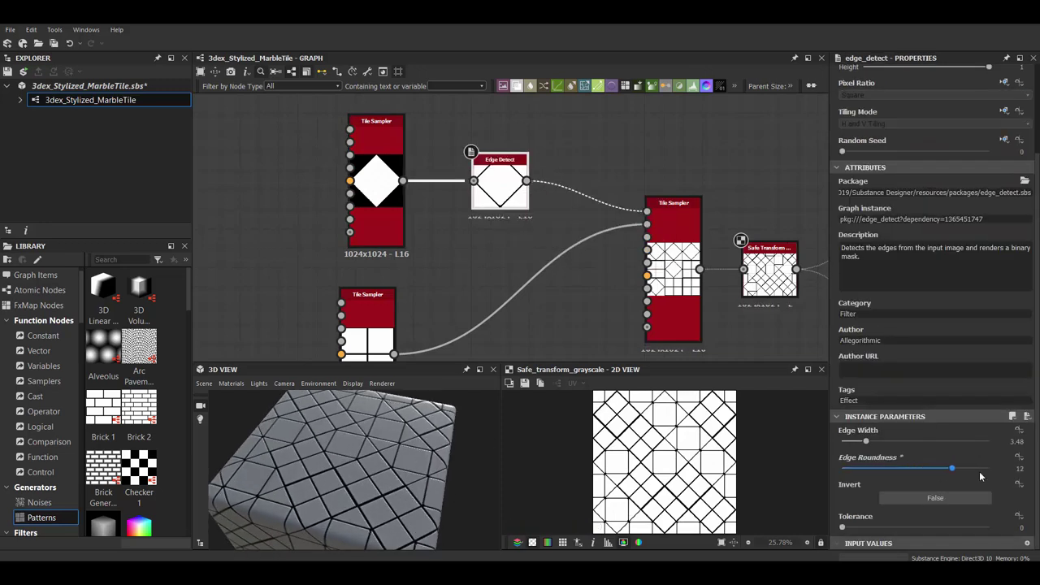
scroll(583, 204, "down", 1)
mouse_move(880, 442)
left_mouse_down()
mouse_move(845, 443)
mouse_move(846, 469)
mouse_move(864, 442)
mouse_move(850, 441)
left_mouse_up()
scroll(606, 221, "down", 1)
left_click(470, 224)
left_click(555, 226)
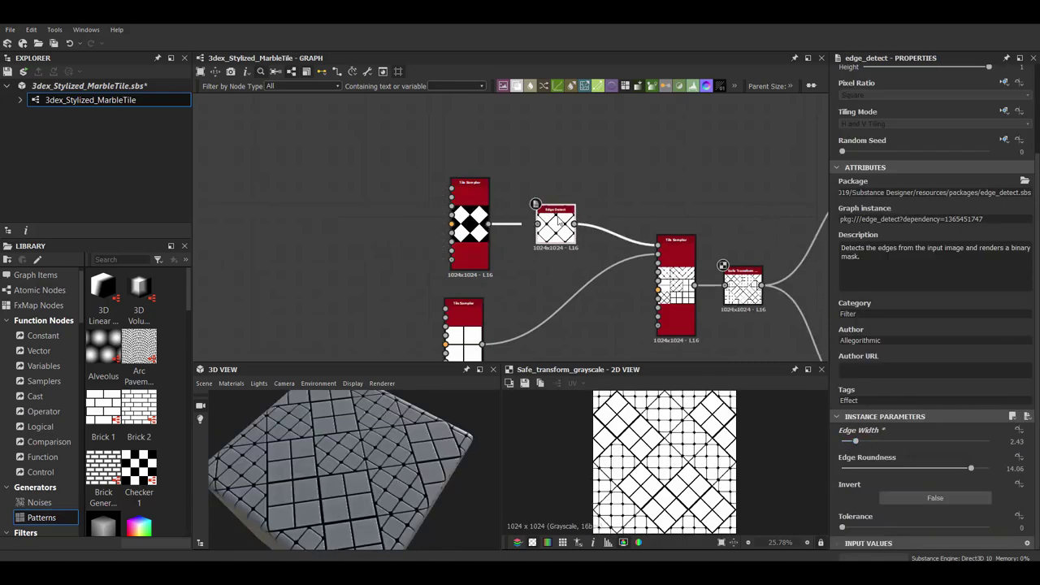
key("ctrl+v")
left_click_drag(416, 100, 479, 134)
scroll(884, 373, "down", 5)
Set Color Random to 0.78 and add Flood Fill to Random Grayscale after Edge Detect.
left_click_drag(884, 369, 959, 370)
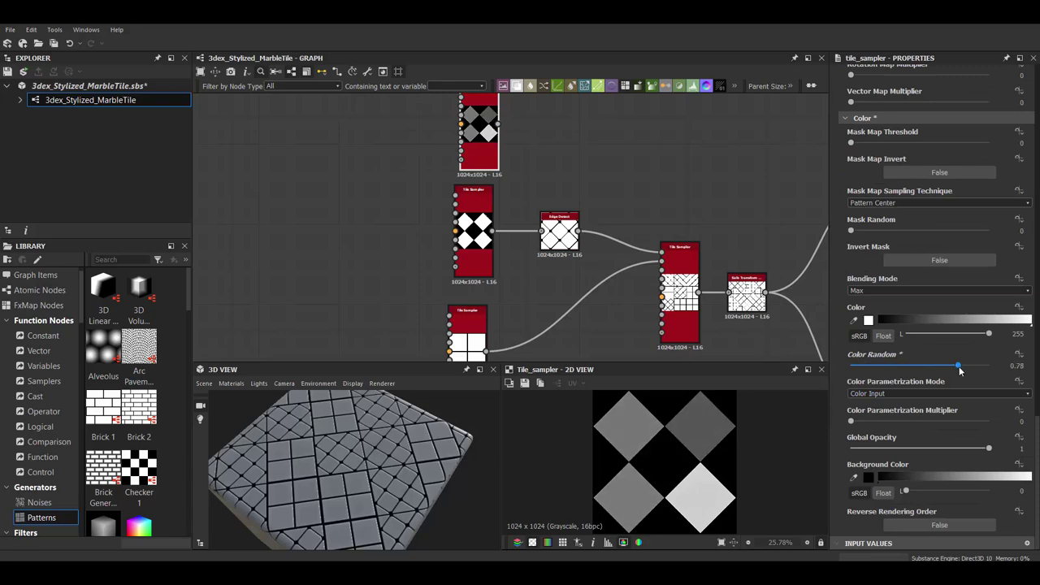
middle_click_drag(616, 198, 626, 224)
key("ctrl+v")
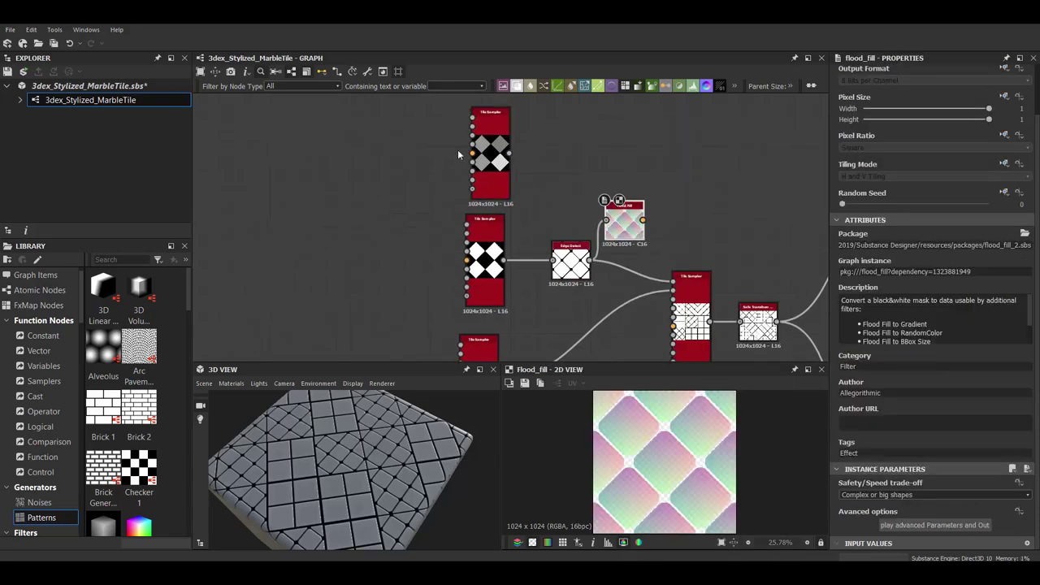
left_click_drag(642, 219, 668, 219)
left_click(715, 302)
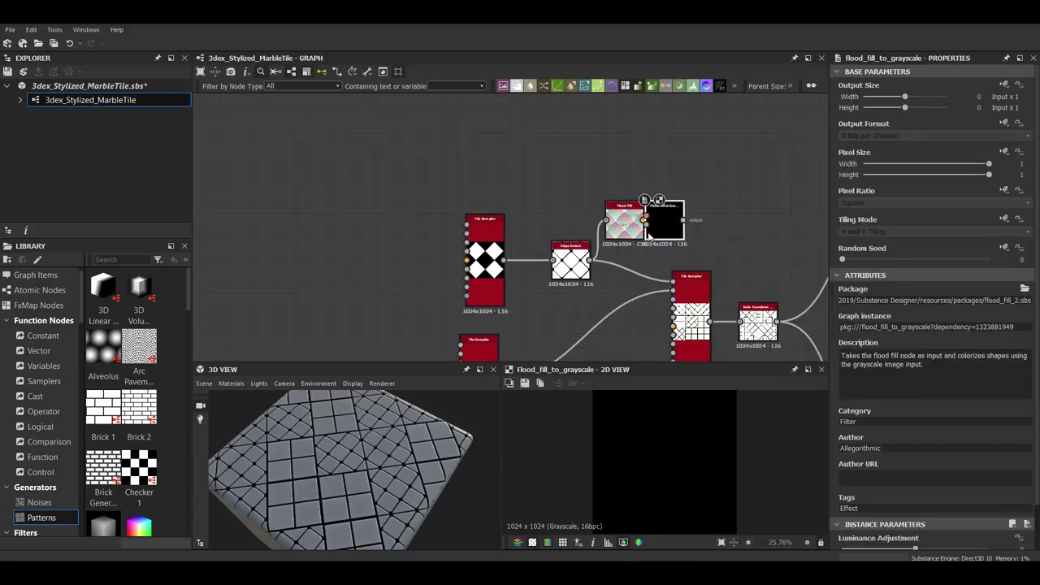
right_click(682, 224)
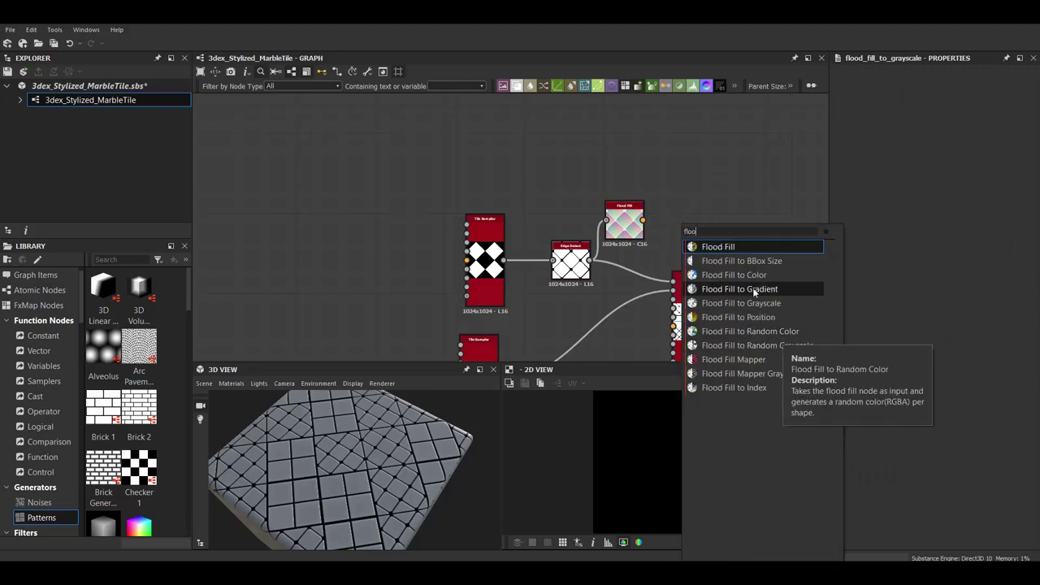
left_click(780, 345)
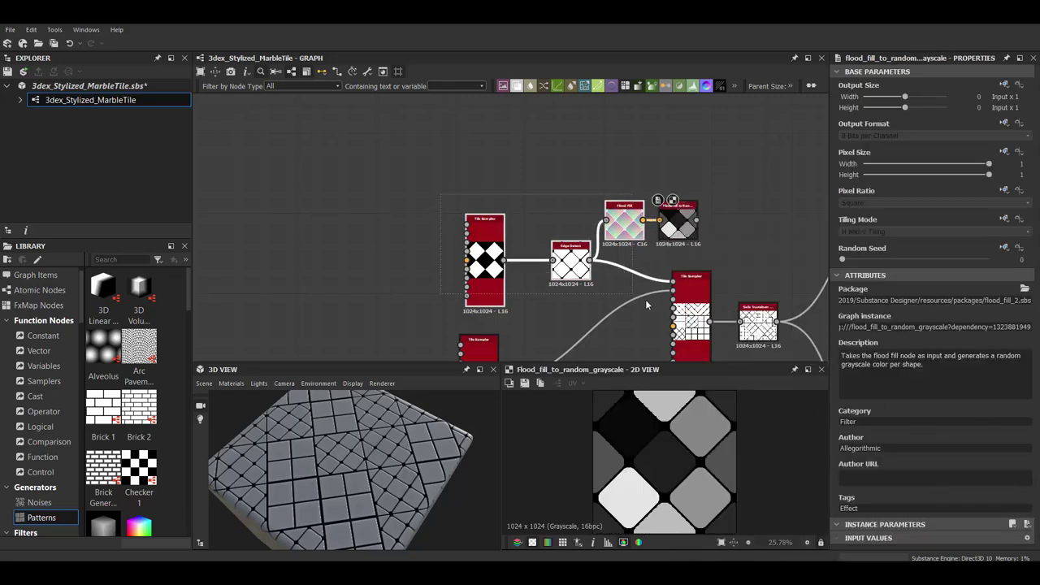
left_click_drag(678, 227, 585, 227)
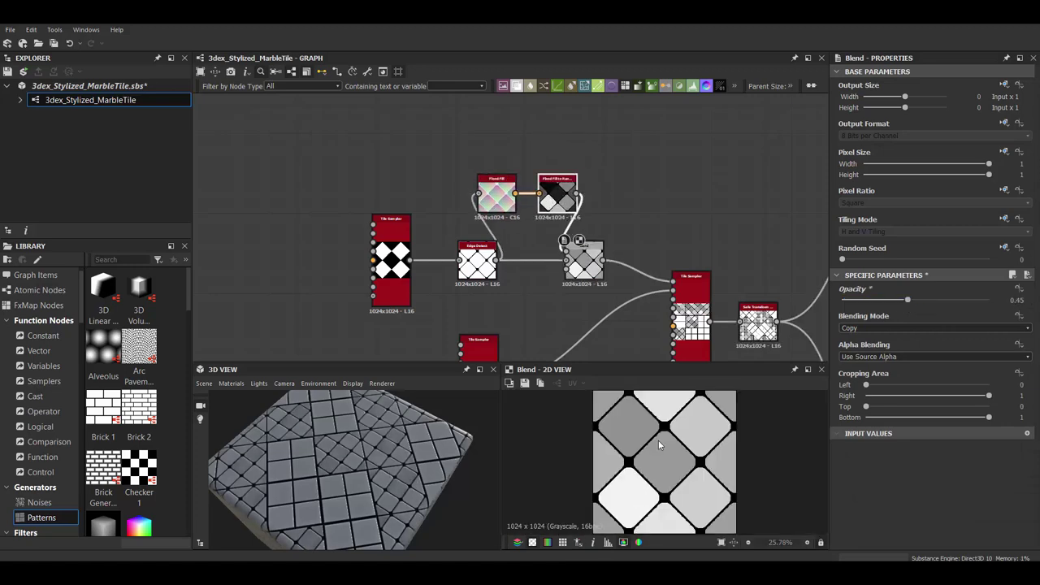
Set the square Tile Sampler's X/Y Amount to 3.
scroll(507, 289, "down", 2)
scroll(507, 290, "up", 3)
left_click(459, 260)
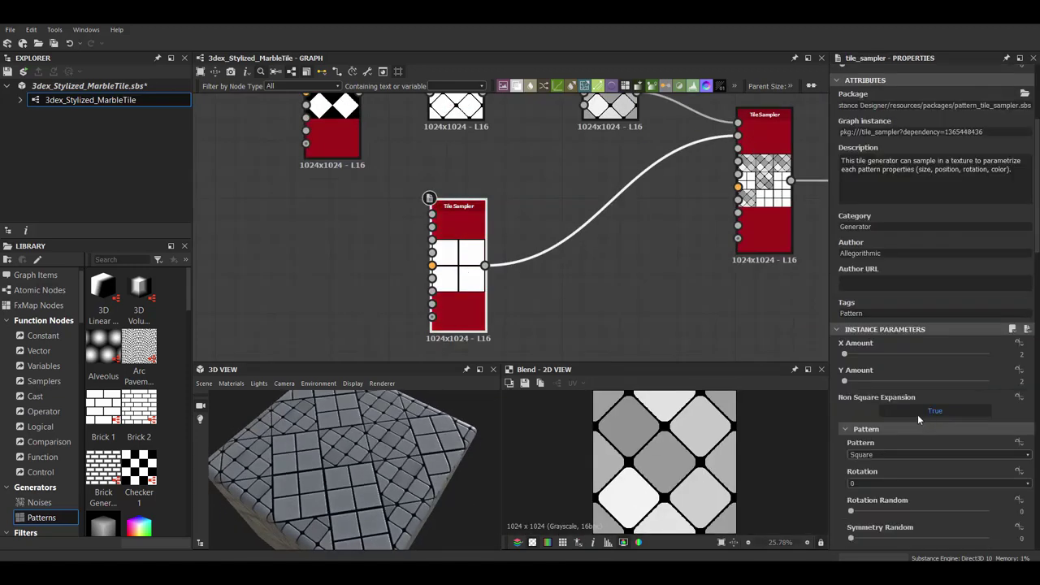
scroll(919, 417, "down", 4)
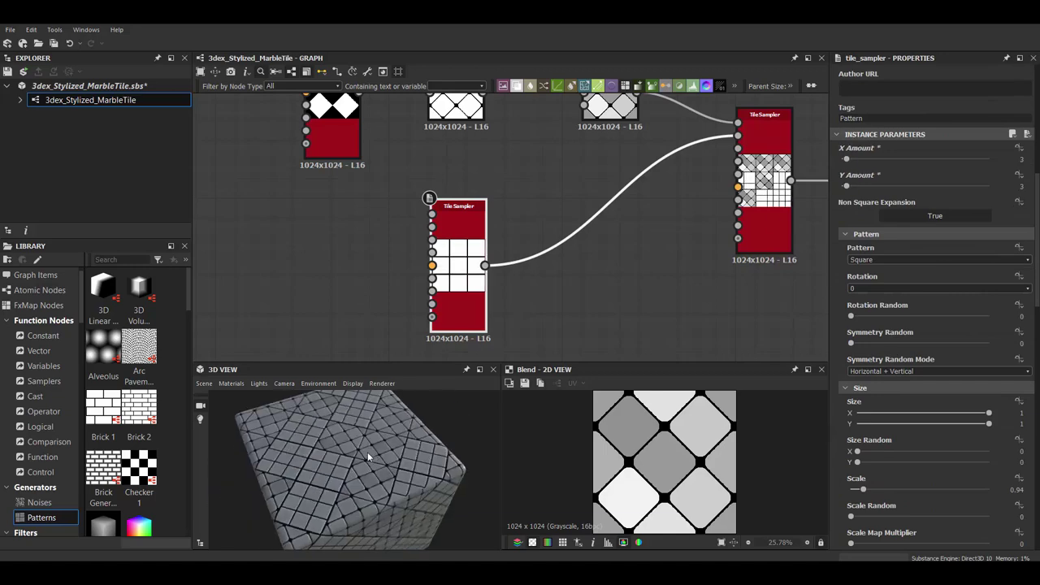
Try an offset and -45° rotation on the square Tile Sampler, then undo both.
scroll(849, 187, "down", 7)
scroll(851, 213, "down", 3)
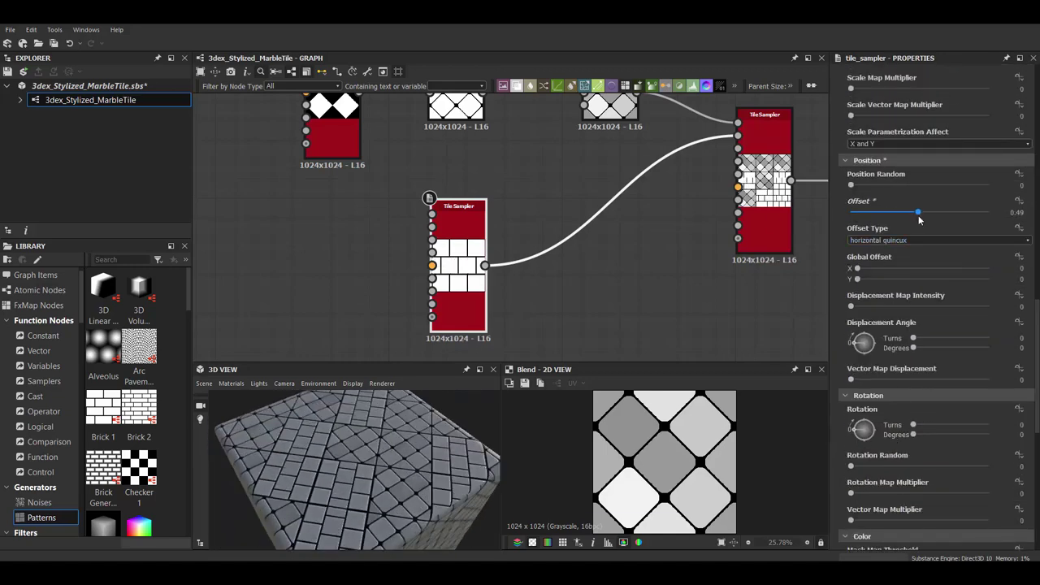
key("ctrl+z")
scroll(857, 300, "down", 3)
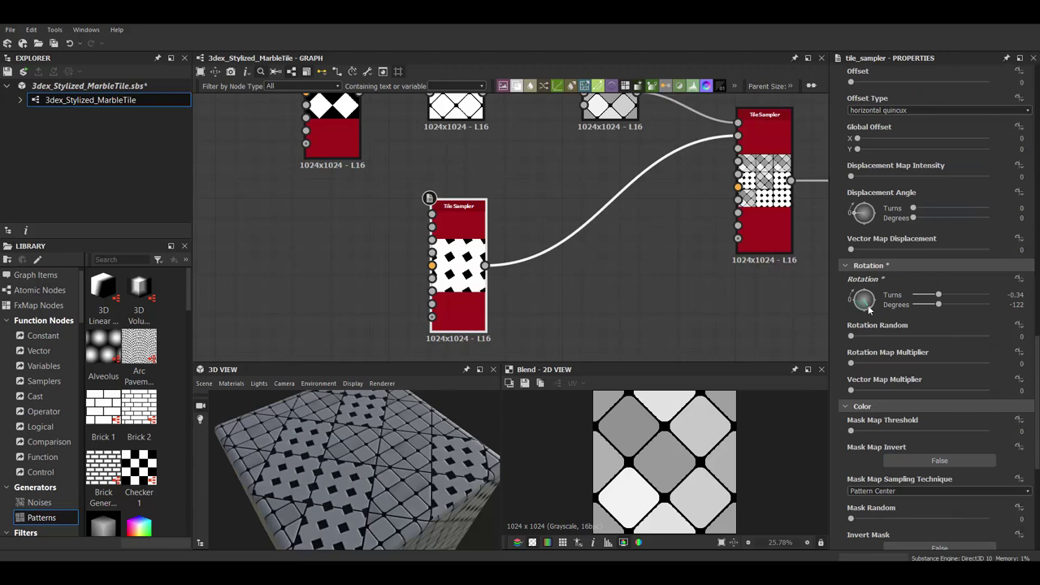
key("ctrl+z")
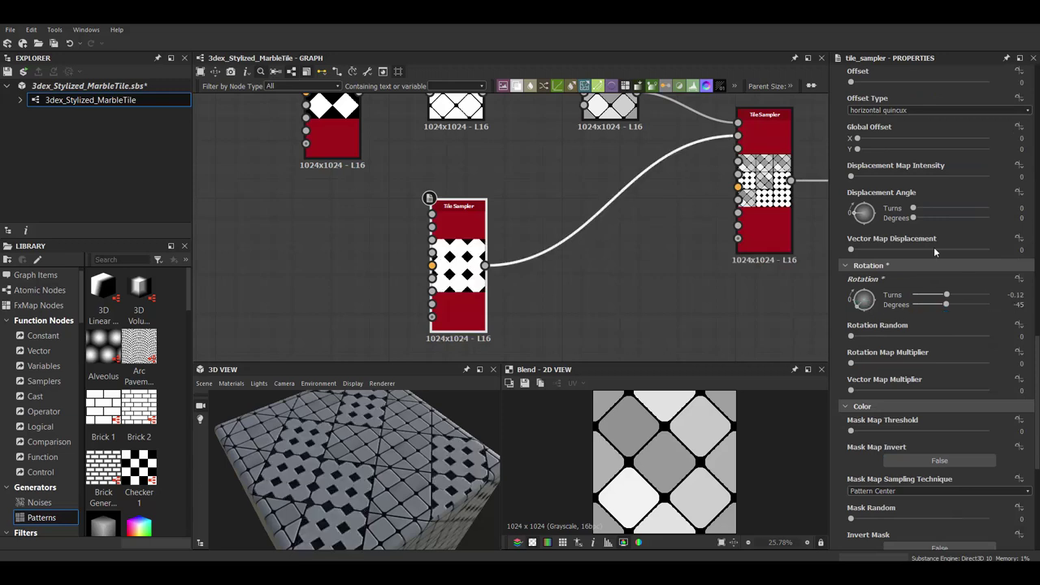
scroll(934, 247, "up", 3)
scroll(597, 238, "down", 2)
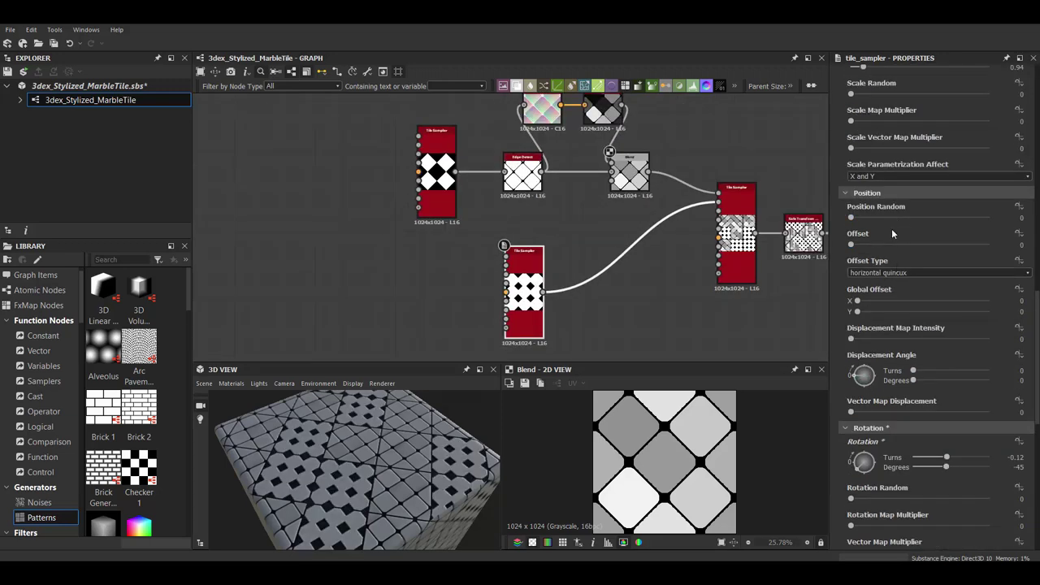
scroll(891, 229, "down", 3)
key("ctrl+z")
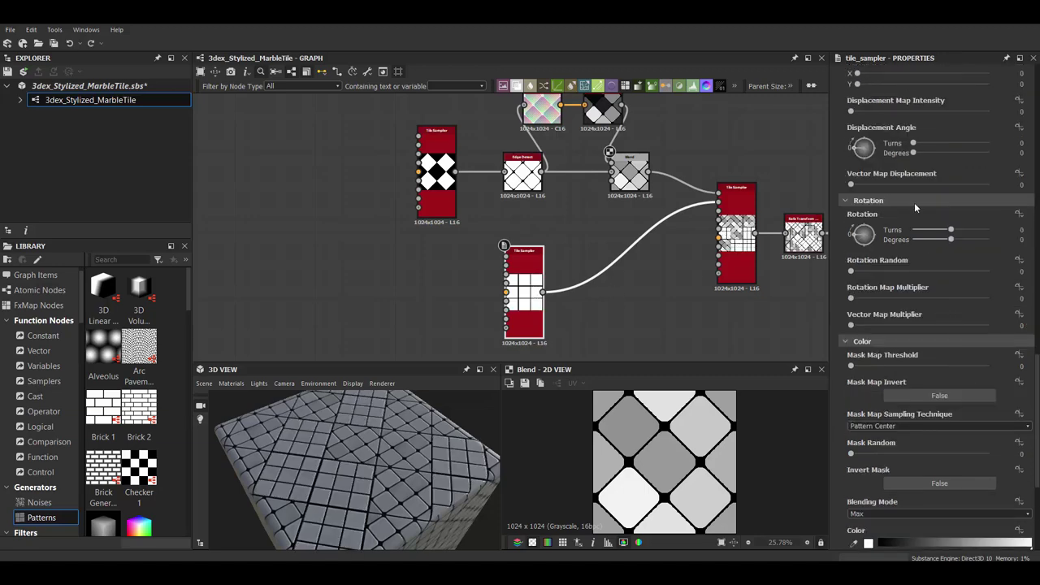
scroll(514, 311, "up", 3)
left_click(521, 272)
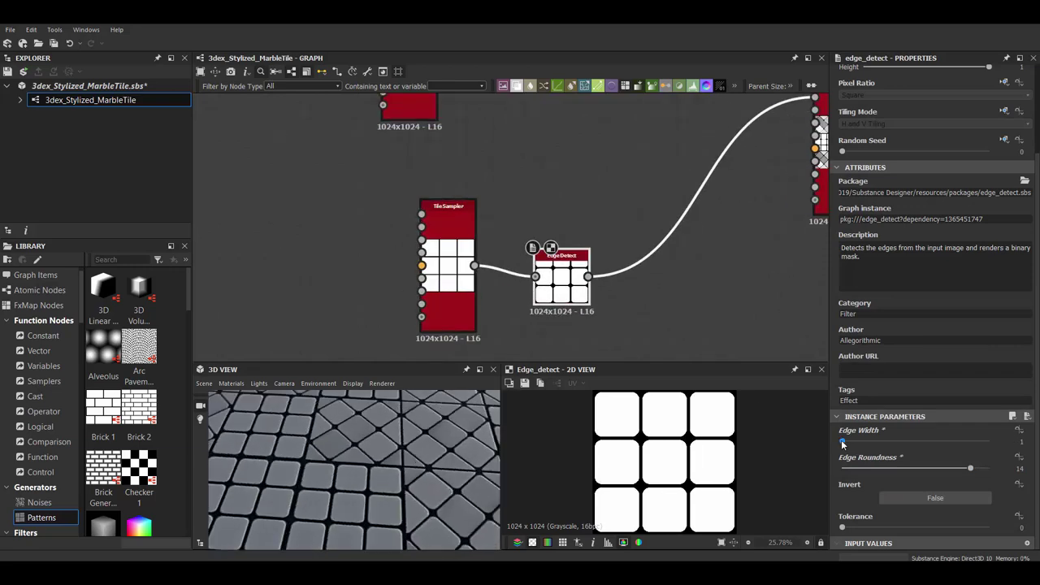
Set the square tiles' scale to 0.98 and wire random grayscale shapes into the square Blend.
left_click(461, 290)
left_click_drag(867, 382, 864, 383)
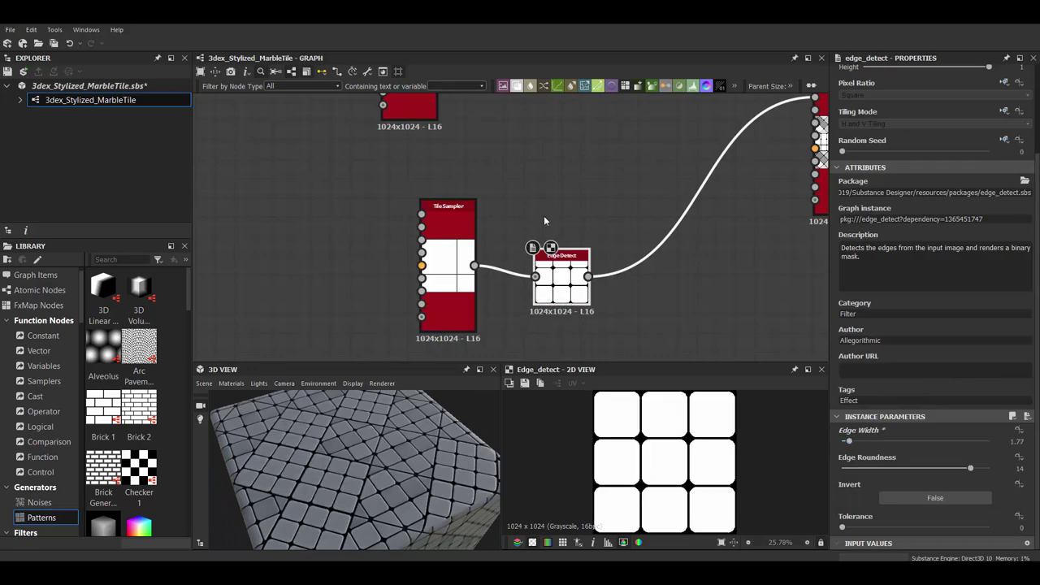
scroll(544, 221, "down", 3)
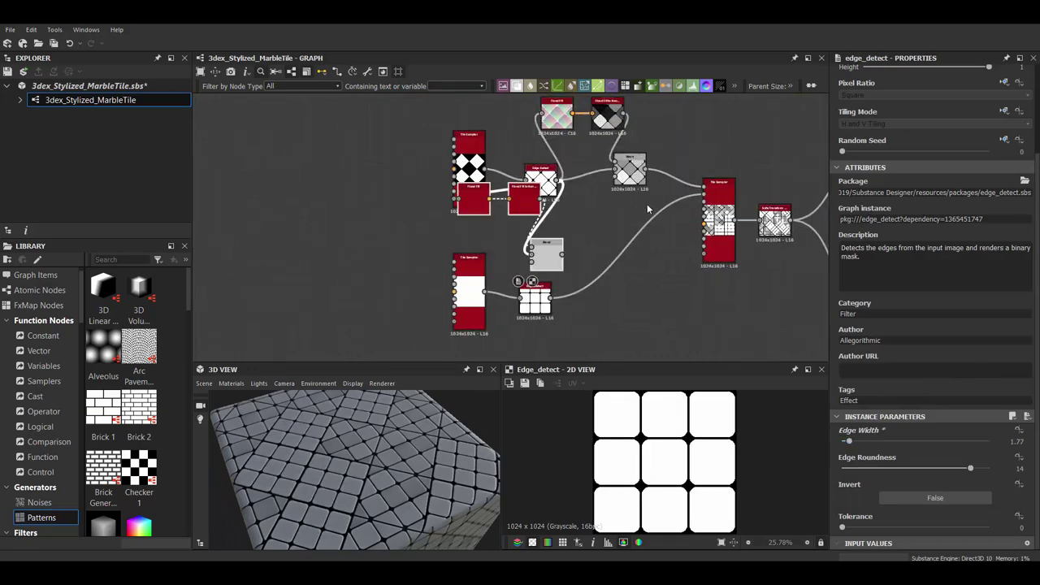
left_click(645, 302)
left_click_drag(618, 276, 678, 260)
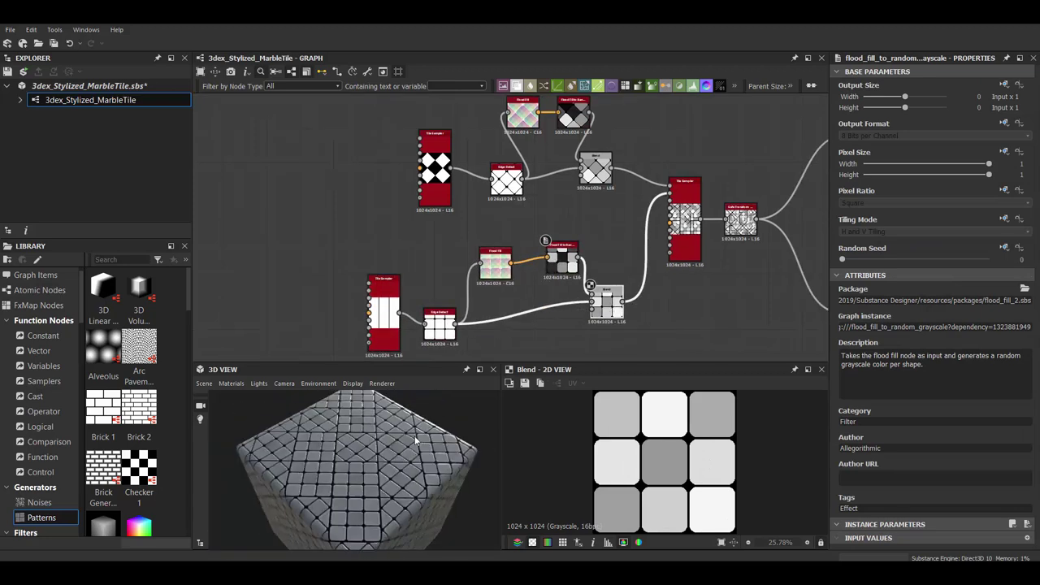
Insert a Histogram Range node after the Safe Transform.
left_click(558, 158)
key("space")
type("hist")
left_click(629, 249)
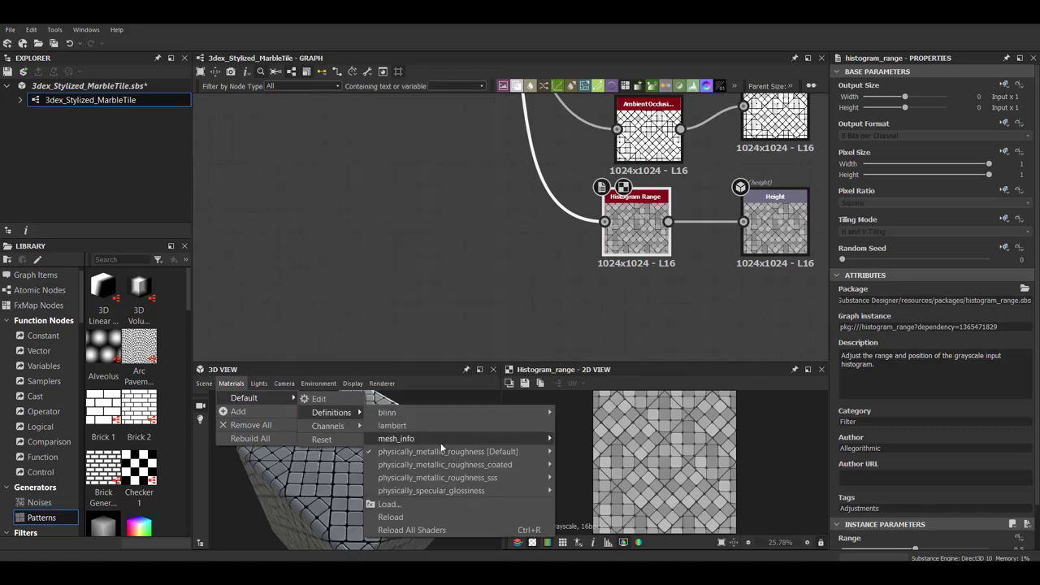
Set the 3D preview material's Height Scale to 0.29 after testing a higher value.
left_click(398, 437)
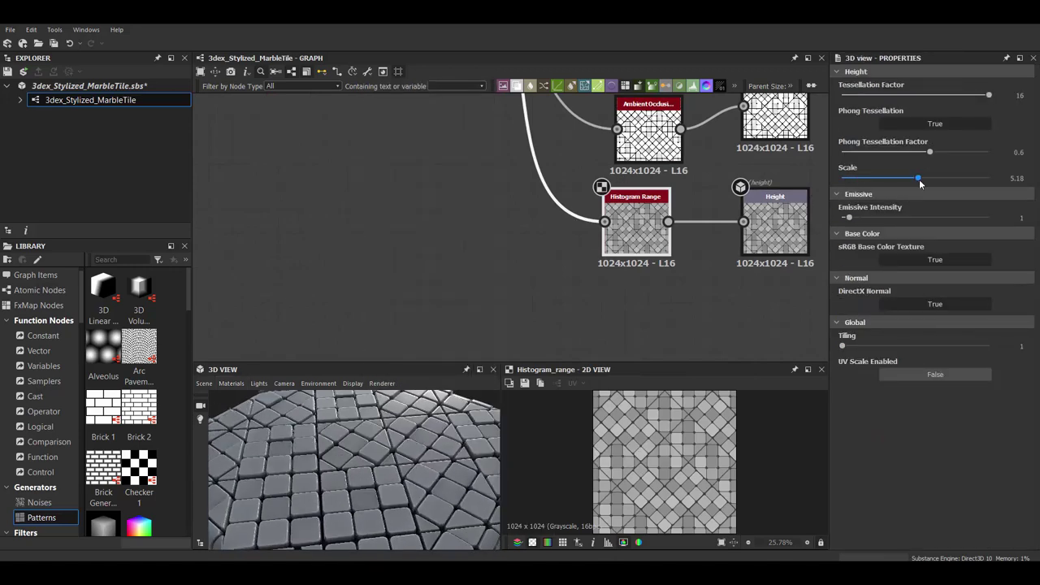
mouse_move(857, 179)
left_mouse_down()
mouse_move(935, 177)
mouse_move(874, 180)
left_mouse_up()
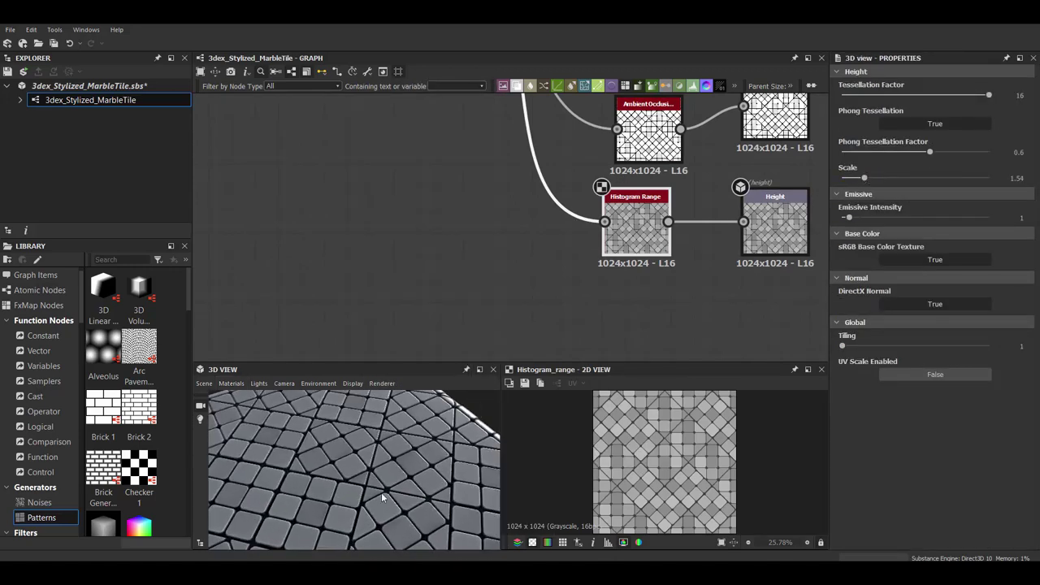
left_click_drag(382, 497, 430, 462)
left_click_drag(837, 179, 846, 178)
left_click_drag(365, 472, 383, 439)
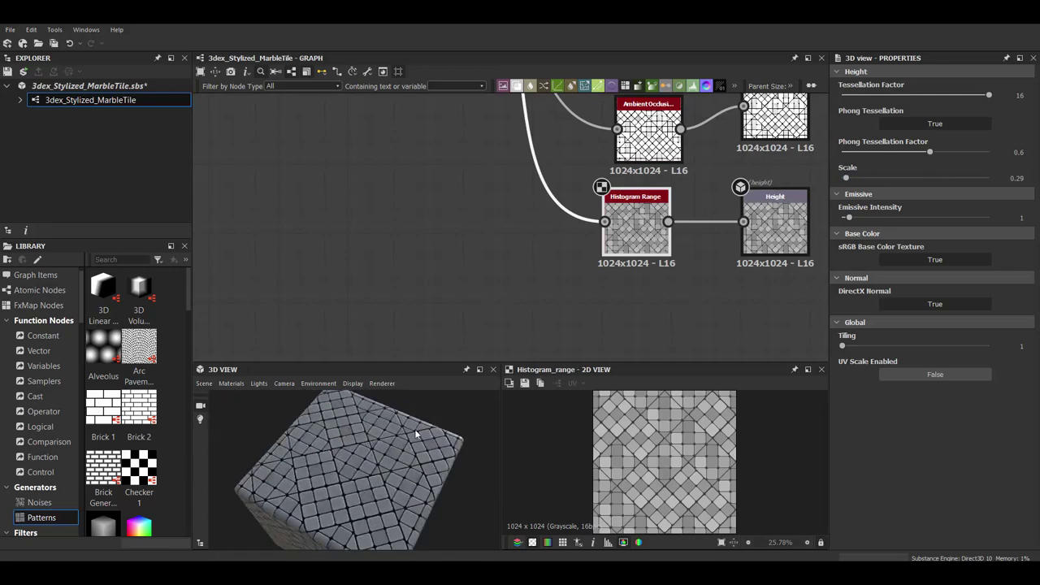
scroll(450, 179, "down", 5)
Raise the Tile Sampler's Rotation Random to 0.82 and distribute its pattern inputs by Pattern Number.
left_click(540, 187)
scroll(619, 245, "up", 4)
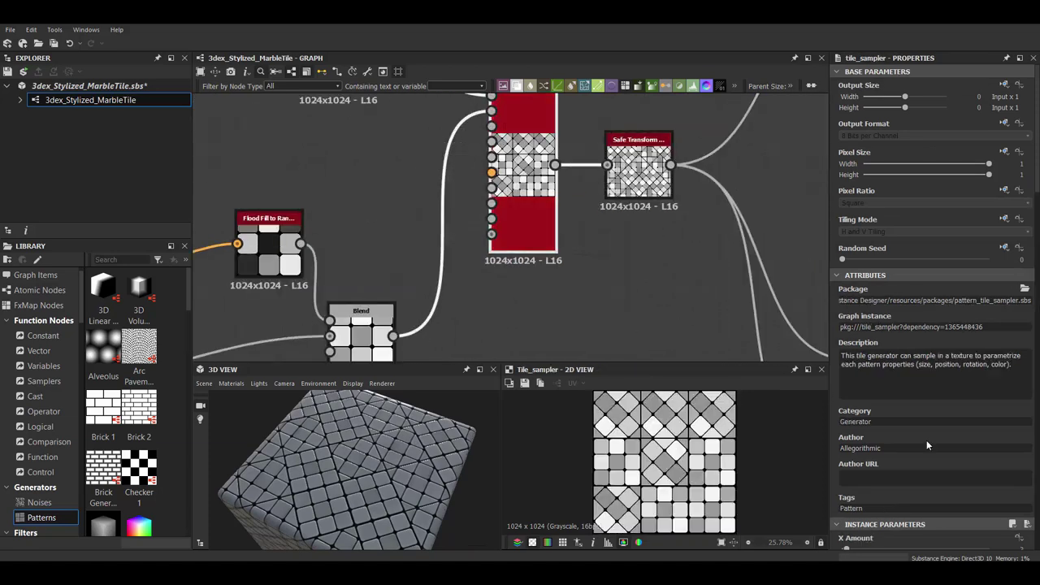
scroll(926, 443, "down", 5)
left_click_drag(910, 401, 911, 400)
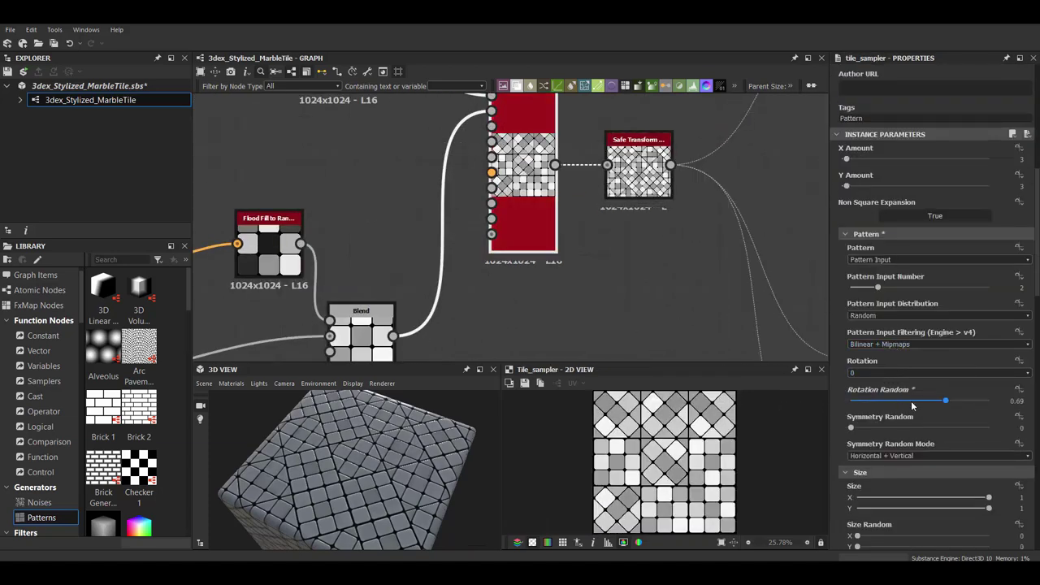
left_click(882, 315)
left_click(868, 341)
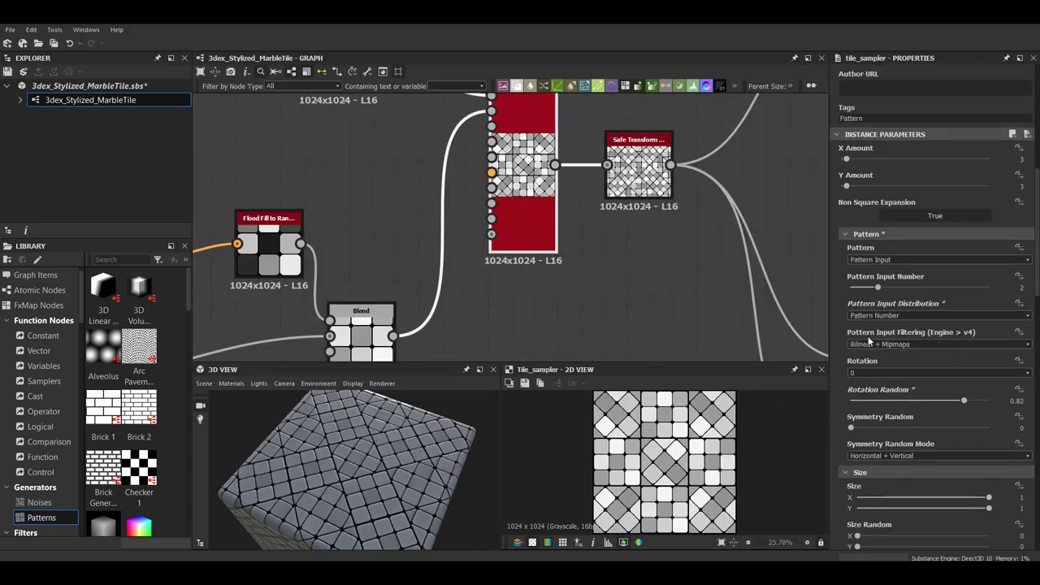
Orbit the 3D preview to a level front view and reselect the Tile Sampler node.
mouse_move(350, 480)
left_mouse_down()
mouse_move(360, 421)
mouse_move(782, 441)
left_mouse_up()
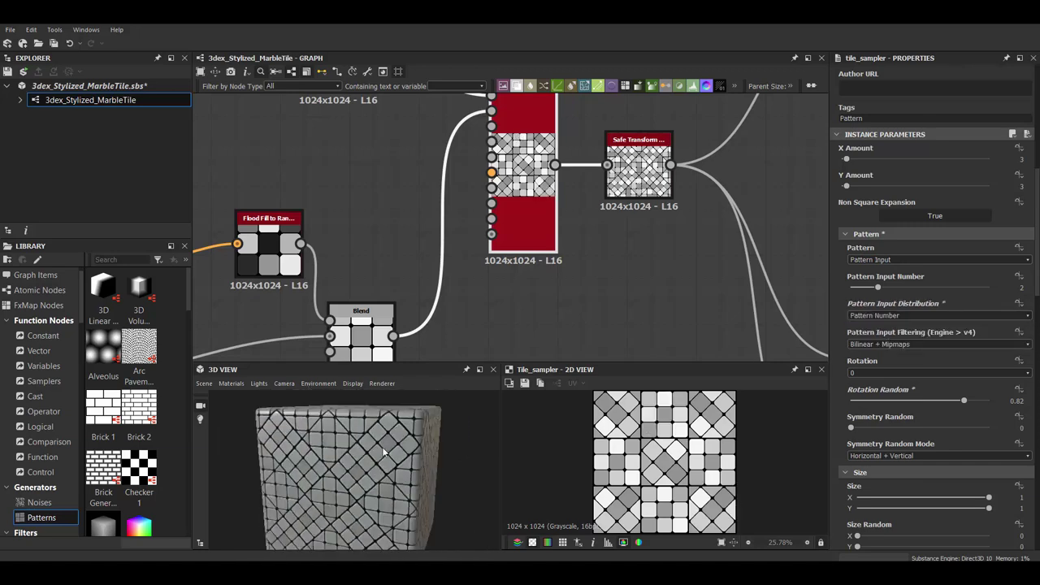
left_click(879, 333)
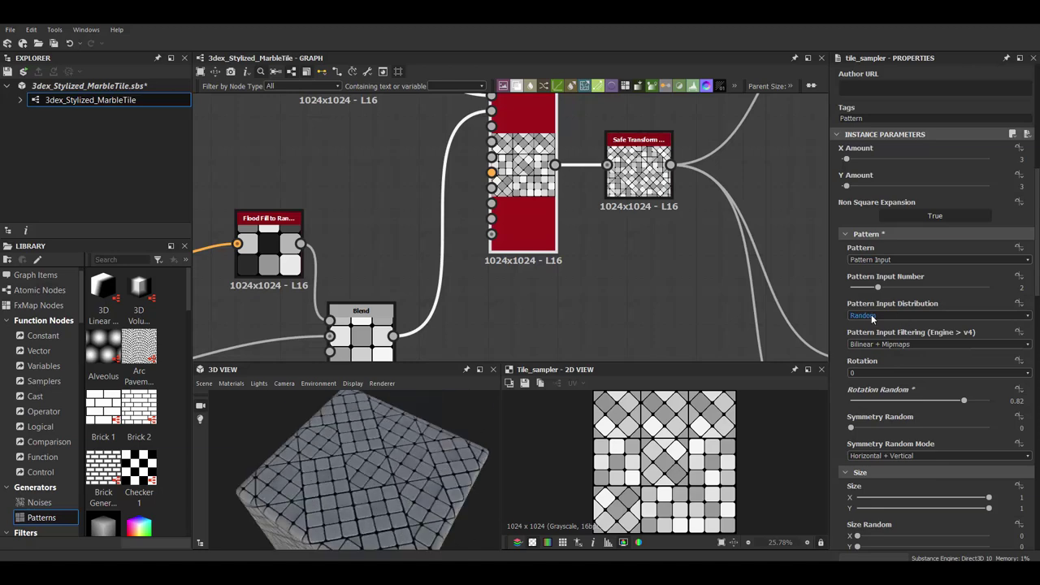
left_click(642, 187)
middle_click_drag(647, 205, 647, 236)
left_click(567, 250)
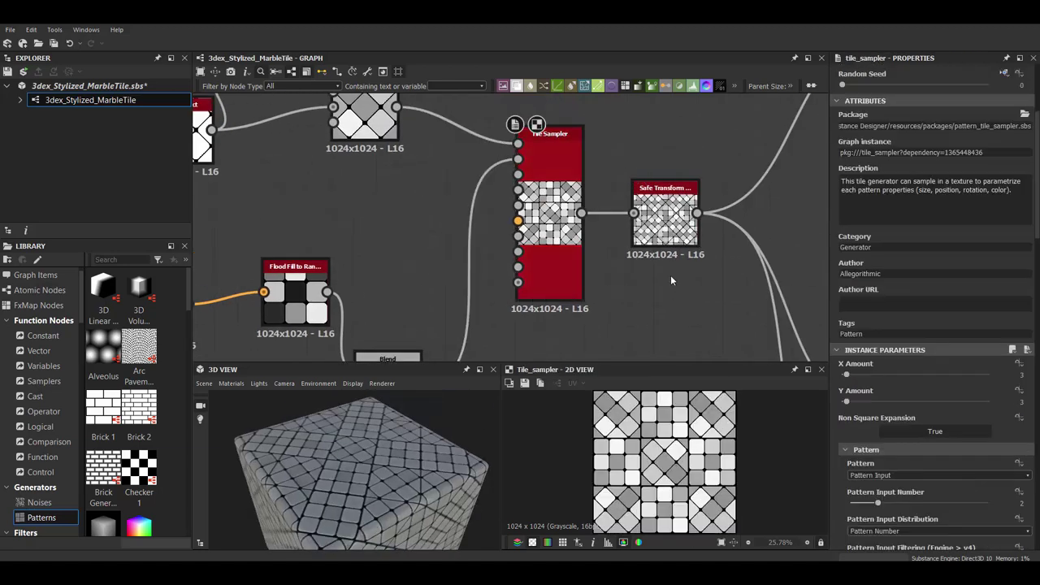
scroll(660, 297, "down", 3)
scroll(656, 292, "up", 2)
scroll(615, 178, "down", 2)
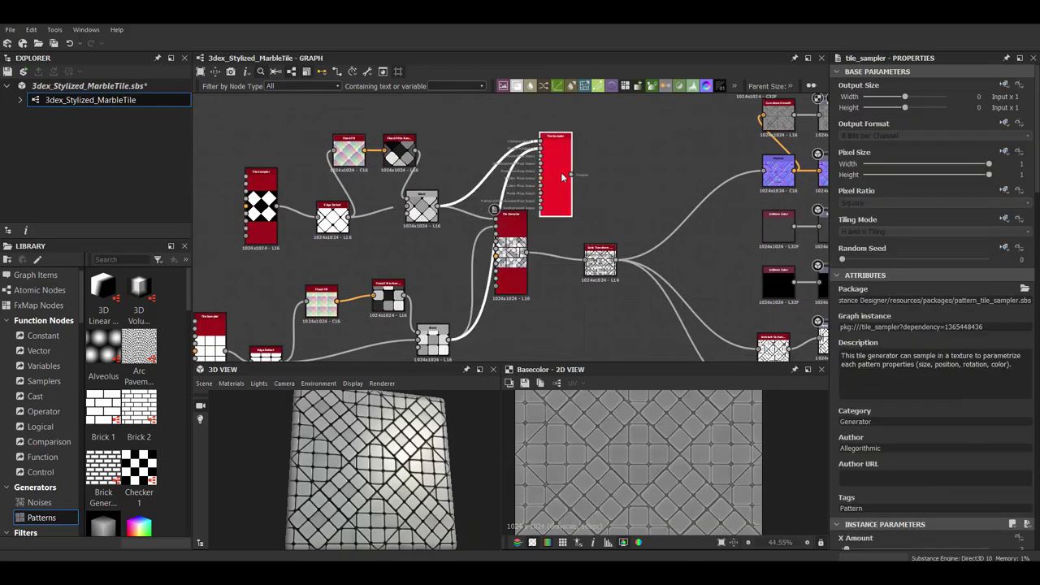
Preview the Tile Sampler and insert an Edge Detect node after it.
double_click(563, 177)
mouse_move(562, 177)
left_mouse_down()
mouse_move(646, 154)
mouse_move(573, 147)
left_mouse_up()
key("space")
type("edge")
key("Return")
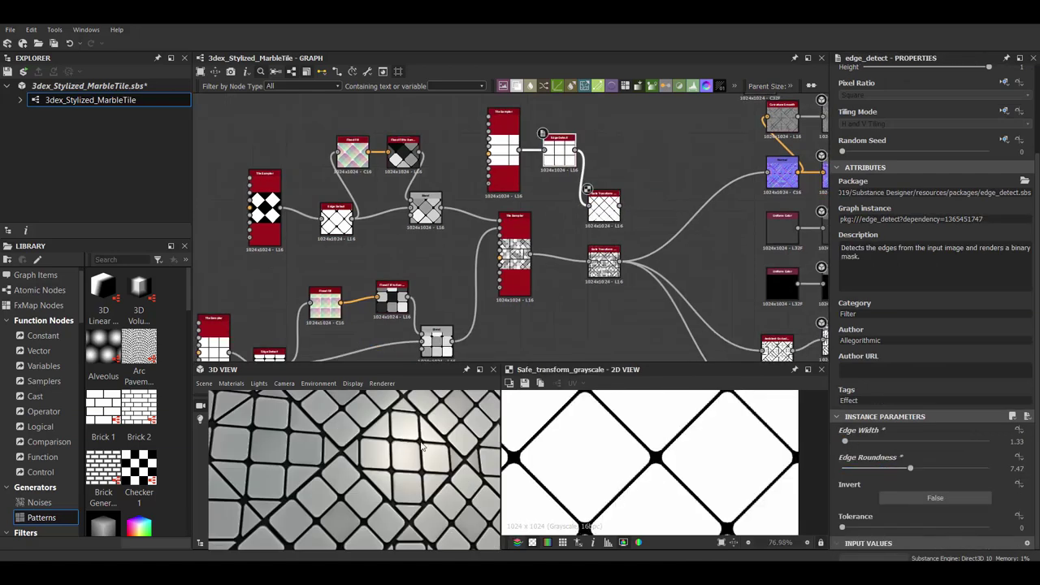
Add a Bevel after the Edge Detect with distance about 0.13, placing Safe Transform beside it.
key("space")
type("be")
left_click(637, 254)
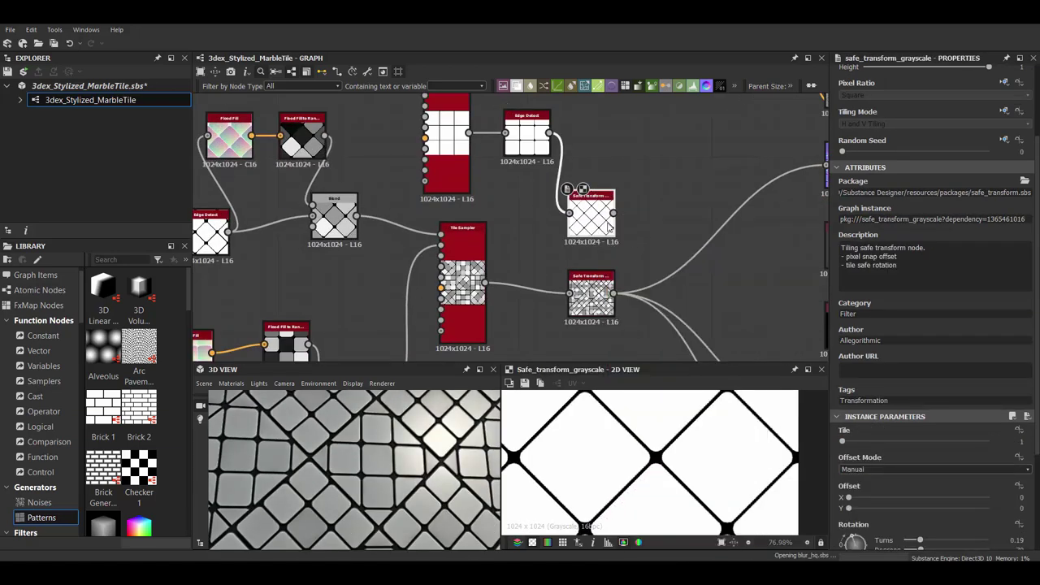
left_click_drag(583, 228, 638, 169)
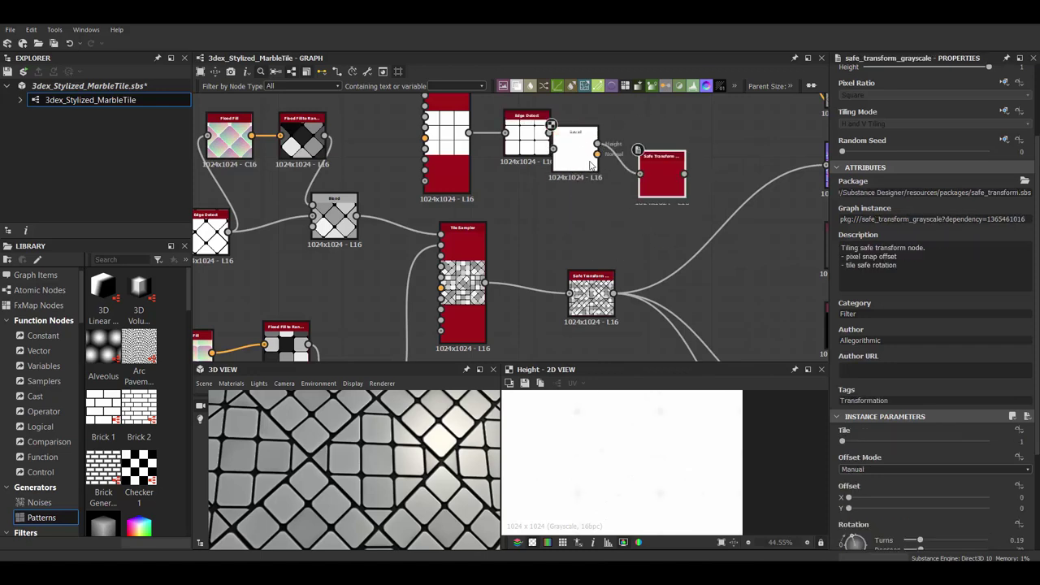
left_click_drag(952, 440, 926, 444)
scroll(618, 212, "down", 4)
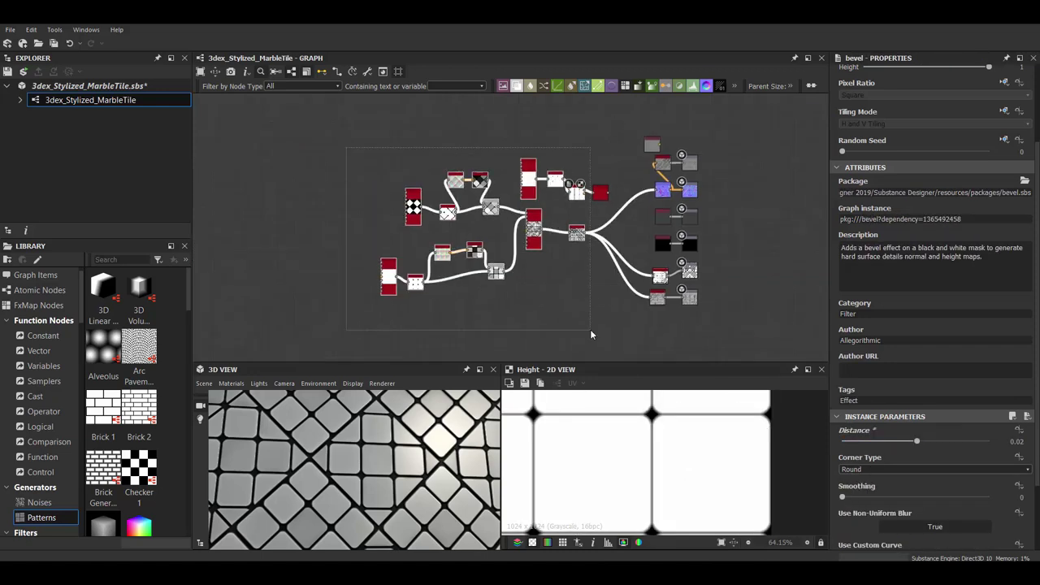
scroll(618, 211, "up", 2)
scroll(618, 187, "up", 1)
Add an Invert Grayscale node after the Safe Transform.
double_click(605, 167)
key("space")
type("inv")
left_click(708, 232)
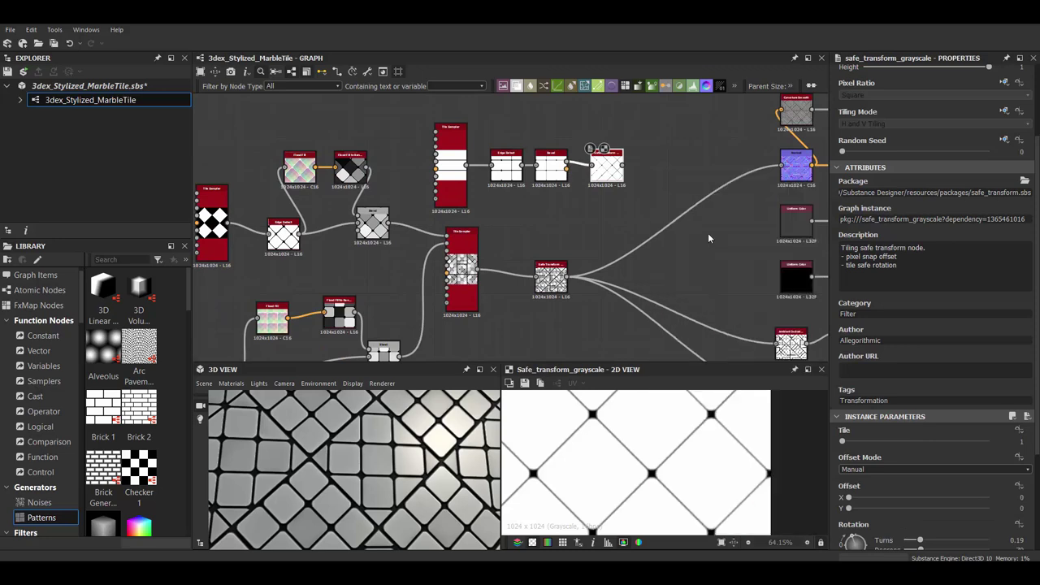
scroll(708, 233, "down", 2)
Add a Blend node set to Add (Linear Dodge) to combine the grout lines with the tiles.
key("space")
type("bl")
key("Return")
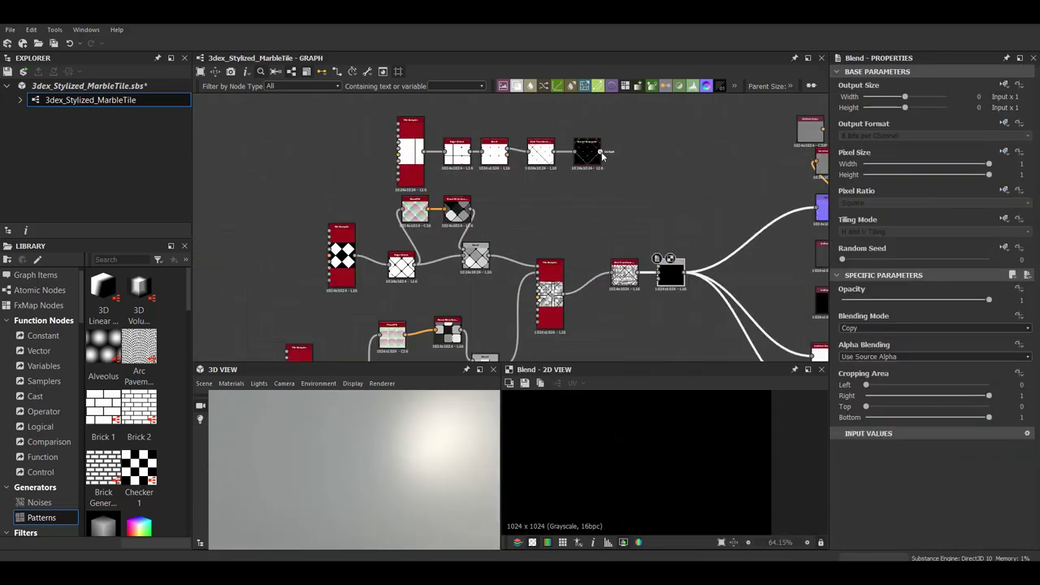
left_click(935, 328)
left_click(863, 354)
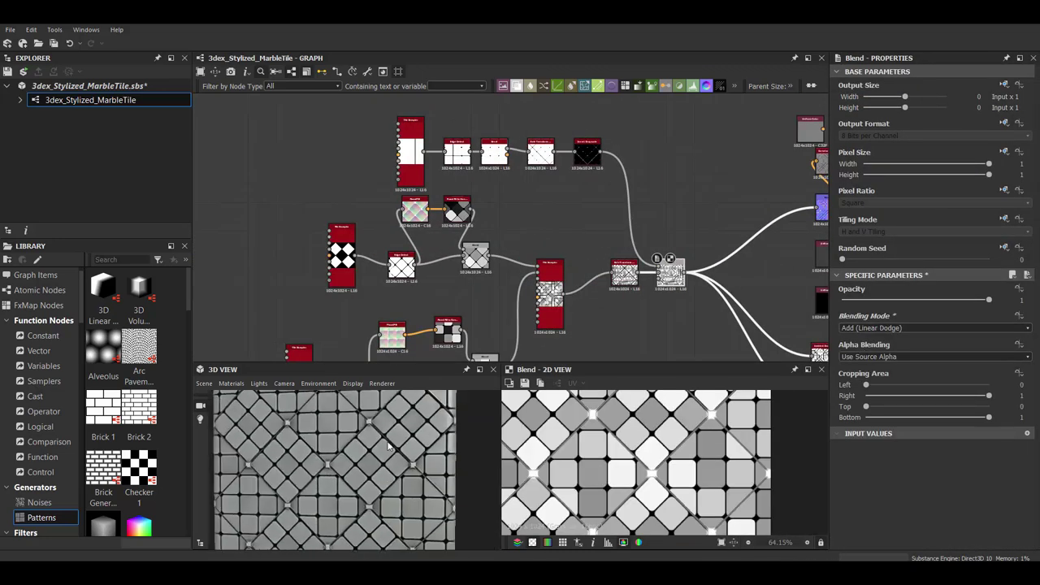
scroll(449, 158, "up", 2)
Thin the grout lines by tuning the Edge Detect Edge Width to about 1.88.
left_click(446, 165)
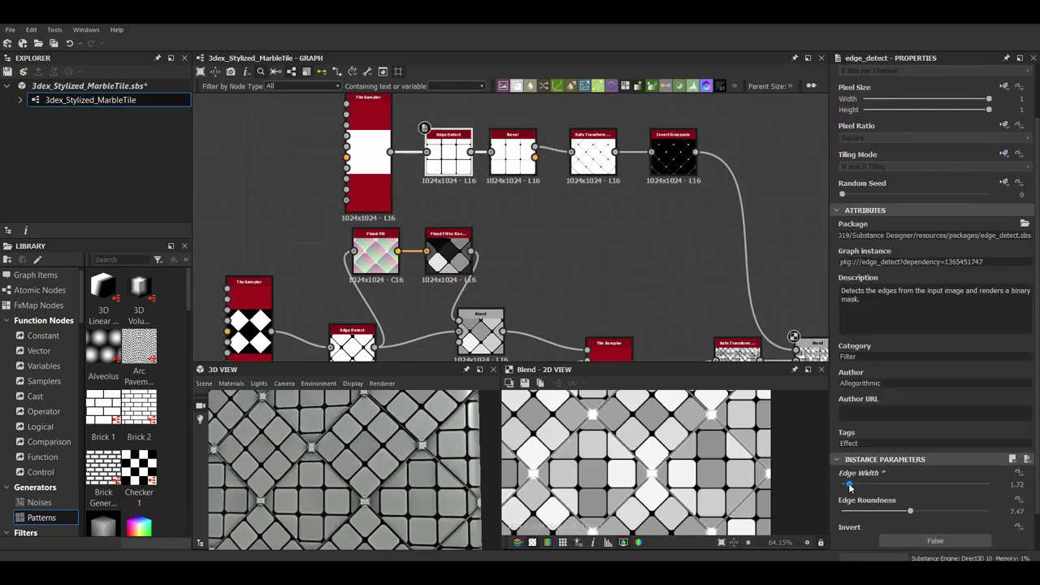
left_click_drag(863, 479, 850, 481)
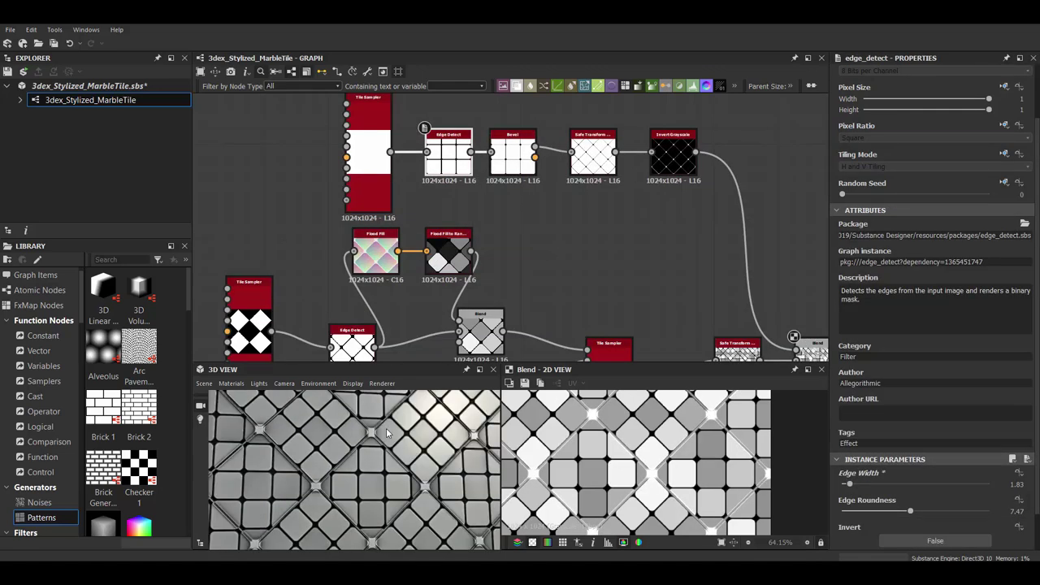
left_click_drag(386, 428, 447, 455)
middle_click_drag(552, 244, 463, 208)
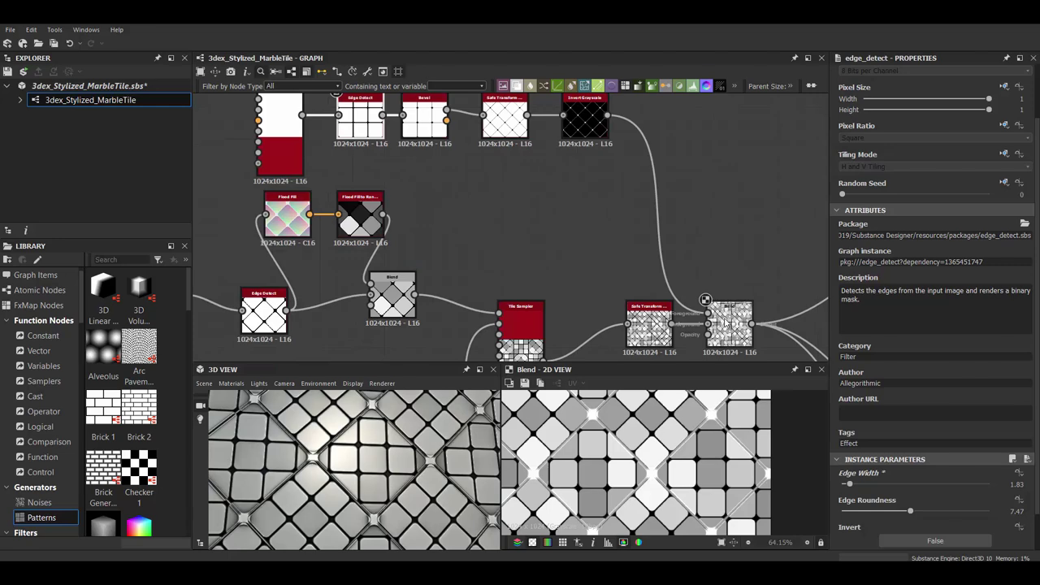
double_click(424, 122)
scroll(918, 455, "down", 2)
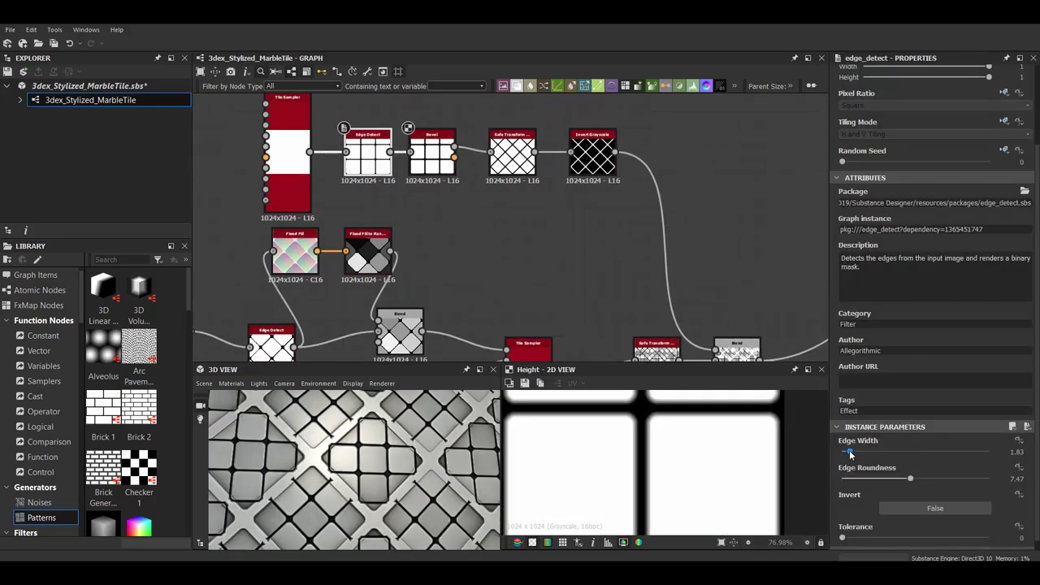
left_click_drag(849, 455, 850, 453)
scroll(864, 328, "down", 1)
scroll(864, 328, "down", 1)
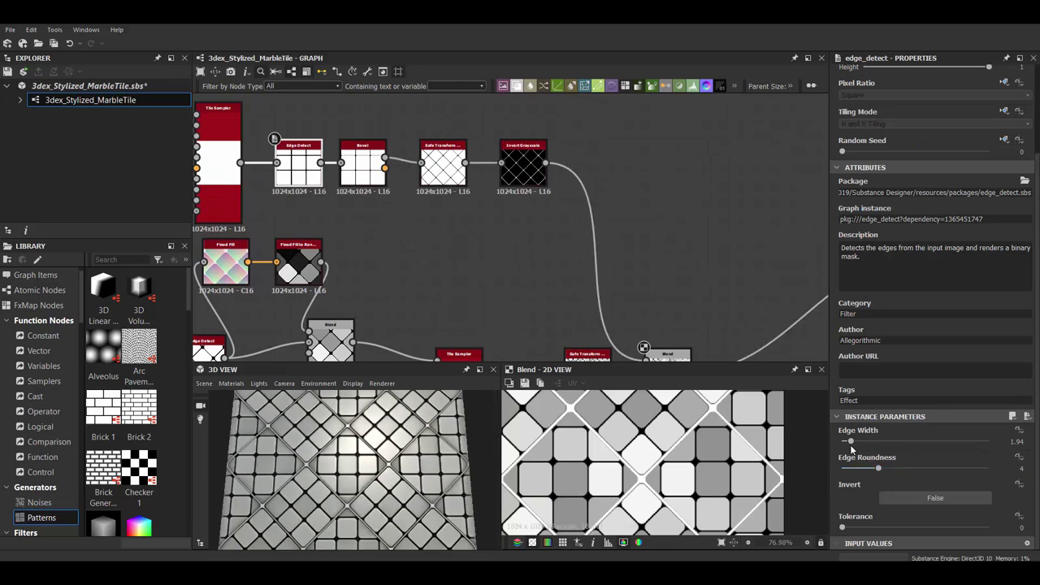
left_click_drag(850, 441, 865, 441)
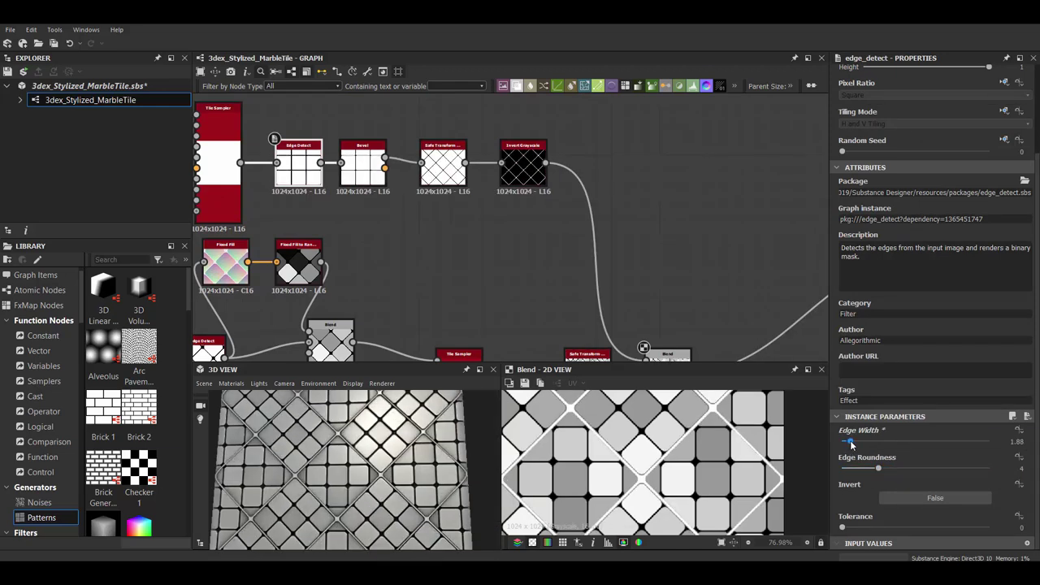
Preview the Blend output, then cancel a node search.
left_click(492, 273)
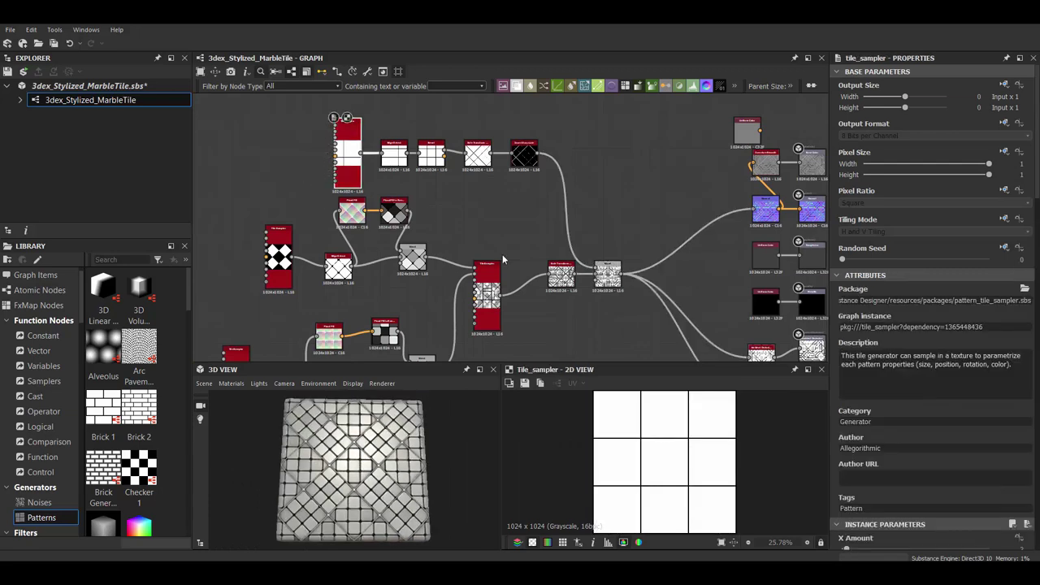
double_click(599, 262)
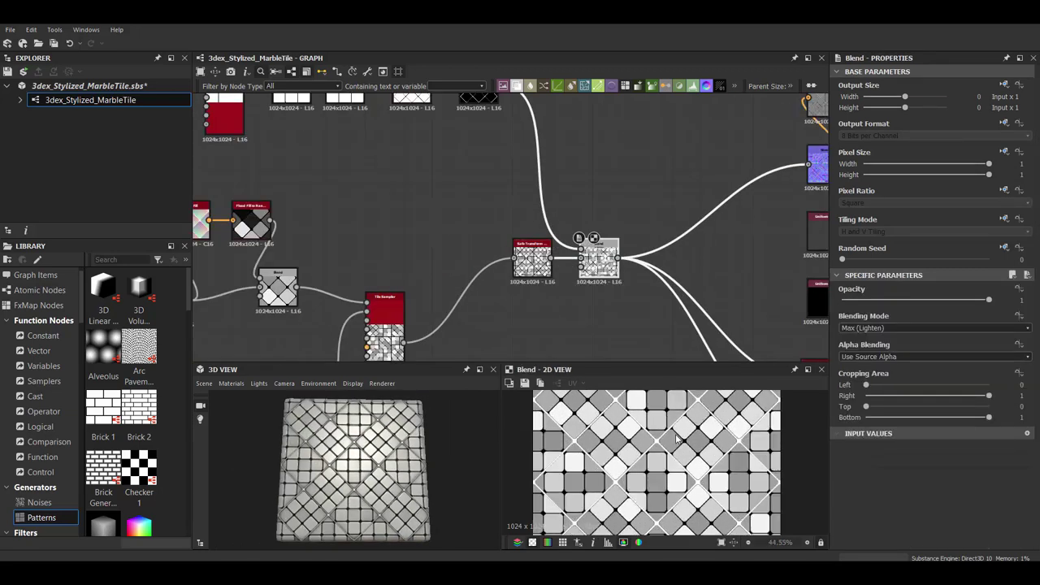
scroll(431, 317, "down", 1)
scroll(431, 317, "down", 1)
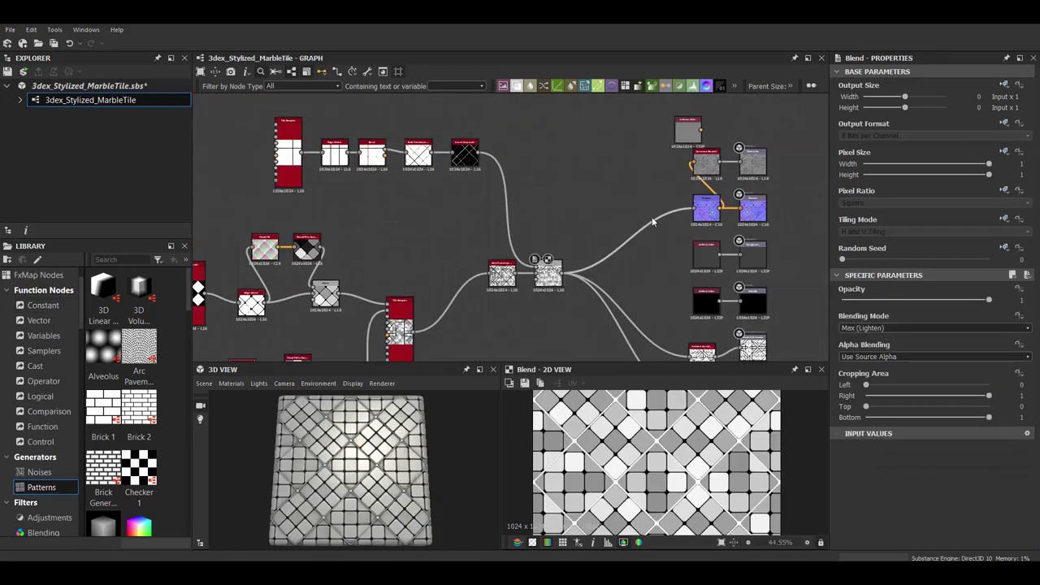
key("space")
type("smar")
key("Escape")
Drag Grunge Map 015 and Fractal Sum Base from the Library's noise generators into the graph.
left_click(39, 471)
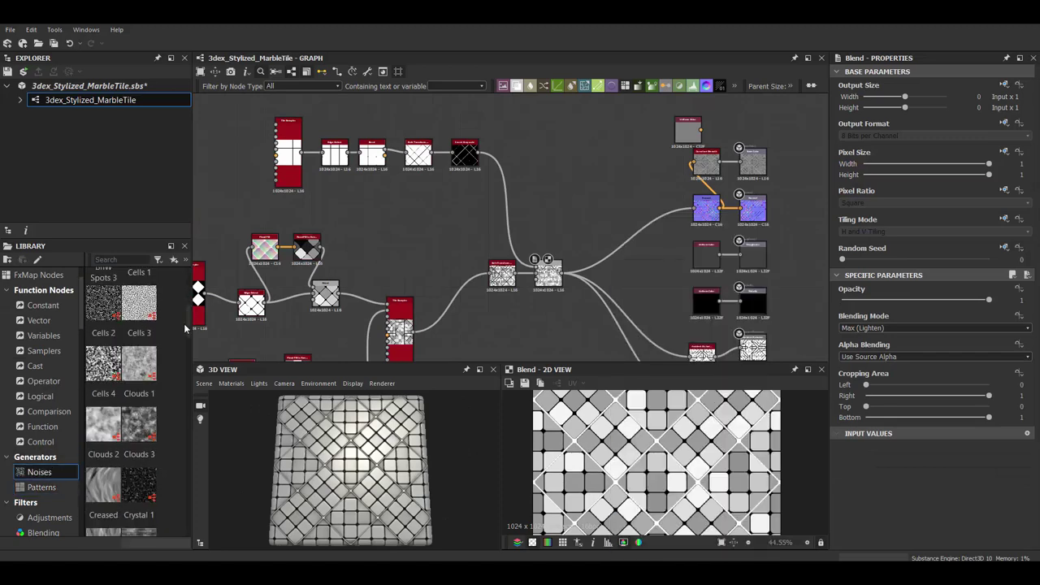
scroll(184, 372, "down", 1)
mouse_move(184, 373)
left_mouse_down()
mouse_move(183, 533)
mouse_move(184, 490)
left_mouse_up()
scroll(185, 488, "up", 1)
left_click_drag(104, 468, 566, 181)
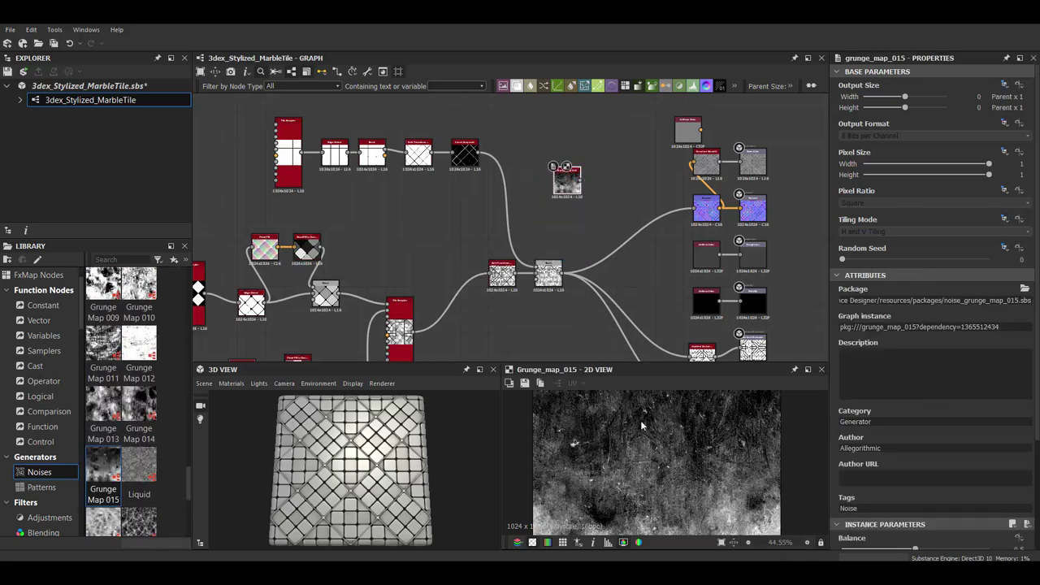
mouse_move(192, 483)
left_mouse_down()
mouse_move(186, 293)
mouse_move(171, 390)
left_mouse_up()
left_click_drag(139, 479, 613, 163)
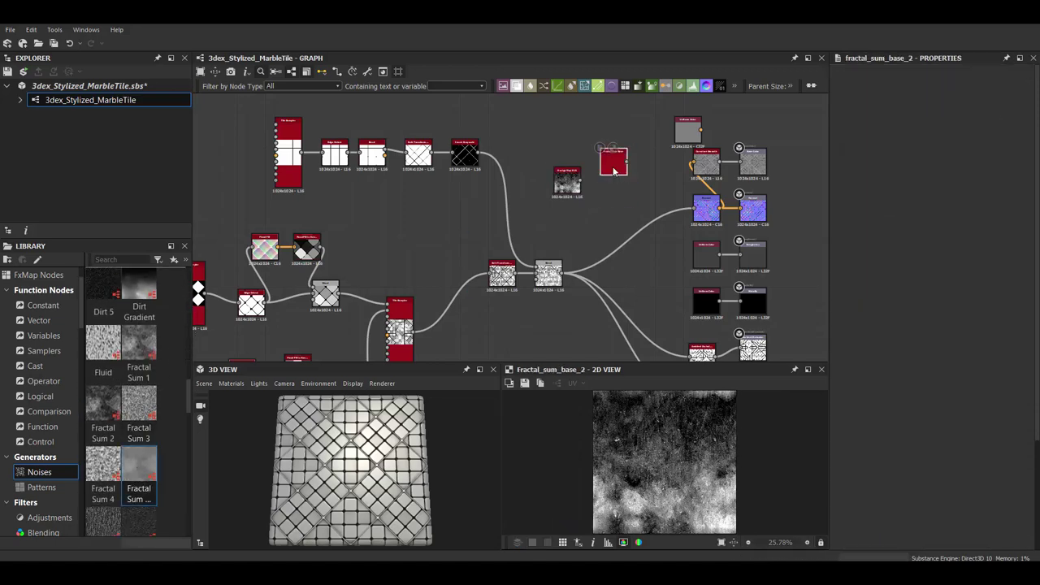
scroll(650, 455, "up", 2)
left_click(567, 181)
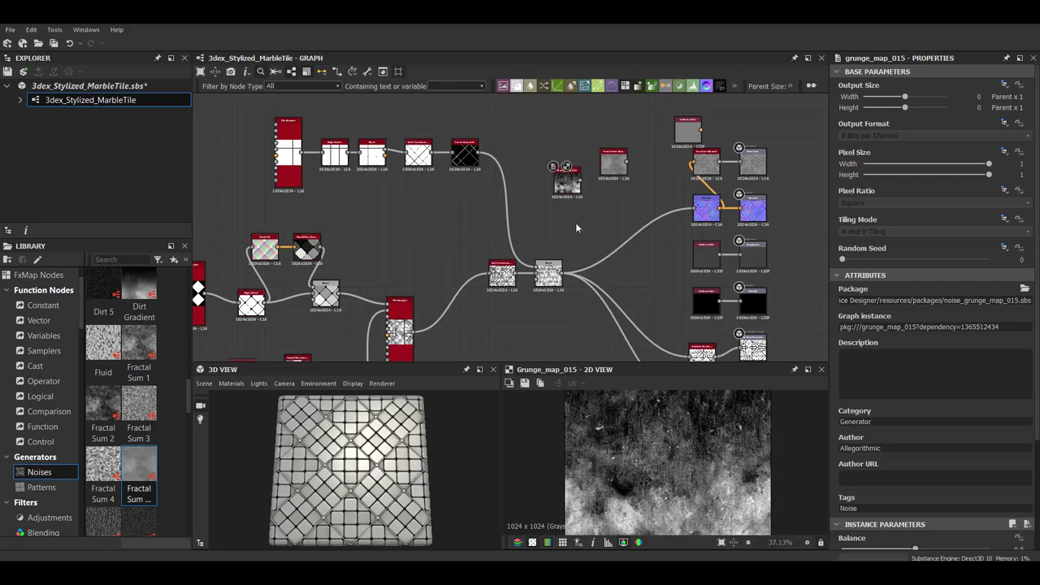
Link the Grunge Map and a new Perlin Noise into the Warp node.
scroll(187, 407, "down", 1)
scroll(488, 244, "up", 2)
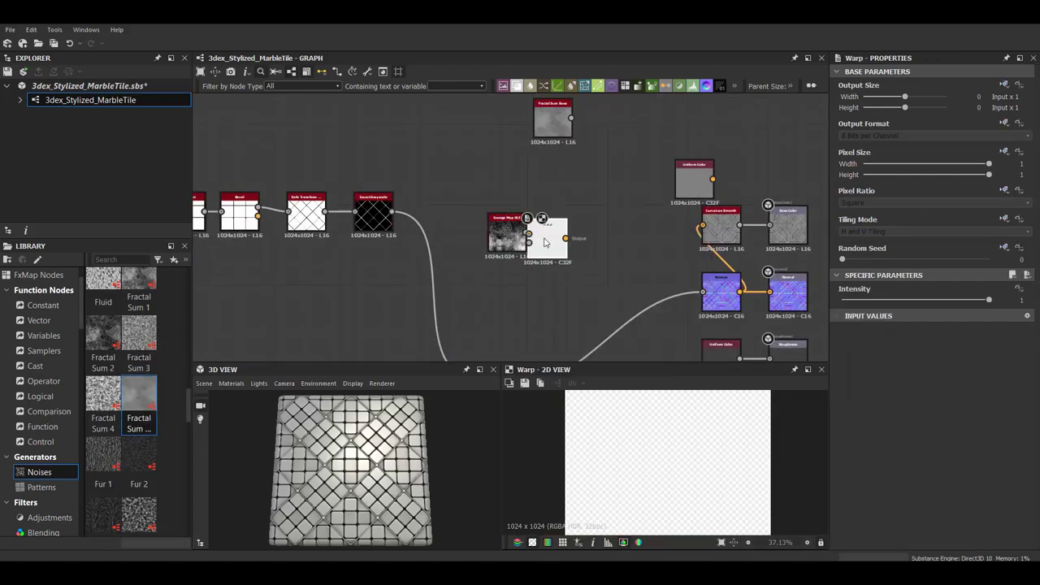
mouse_move(544, 242)
left_mouse_down()
mouse_move(585, 241)
mouse_move(568, 242)
left_mouse_up()
left_click(520, 297)
left_click(507, 293)
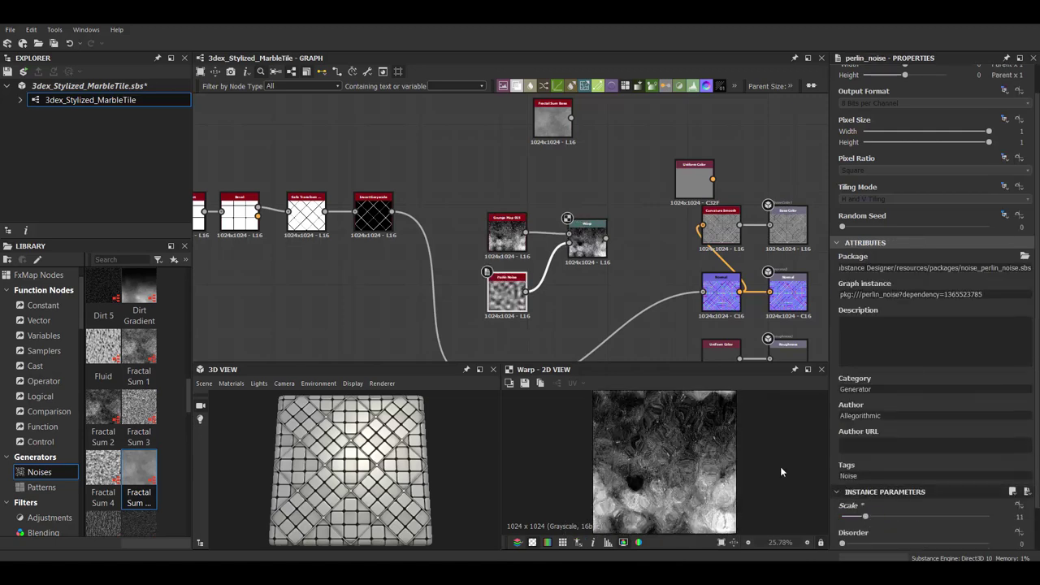
Add a Non Uniform Directional Warp node and position it in the graph.
scroll(587, 287, "down", 3)
scroll(634, 254, "down", 2)
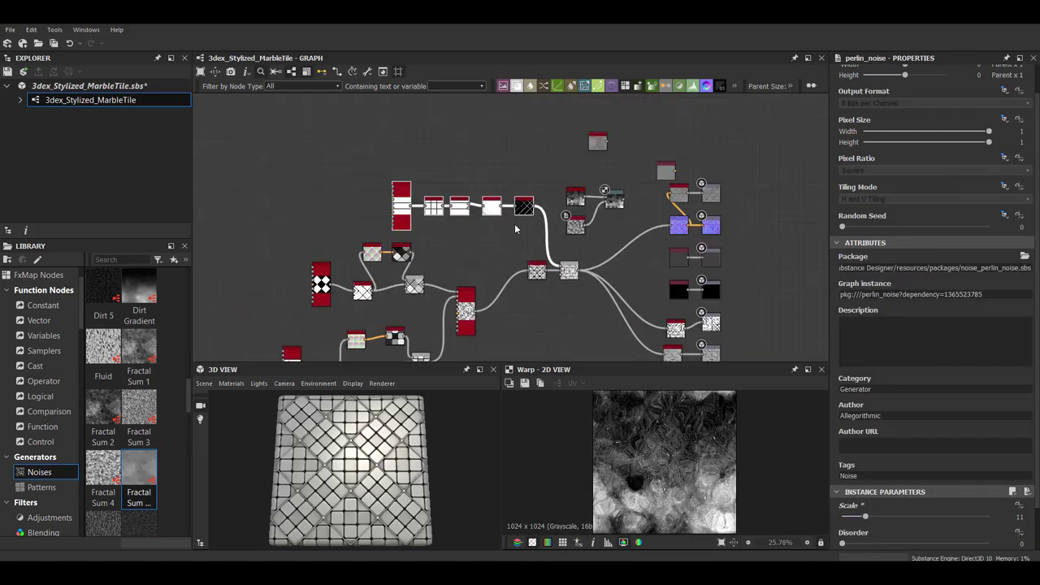
scroll(514, 227, "up", 2)
left_click_drag(542, 152, 556, 167)
left_click(593, 292)
middle_click_drag(561, 195, 461, 179)
left_click(601, 292)
middle_click_drag(580, 216, 641, 153)
Set the Tile Sampler's Scale to 1 and bring up the directional warp's settings.
double_click(462, 268)
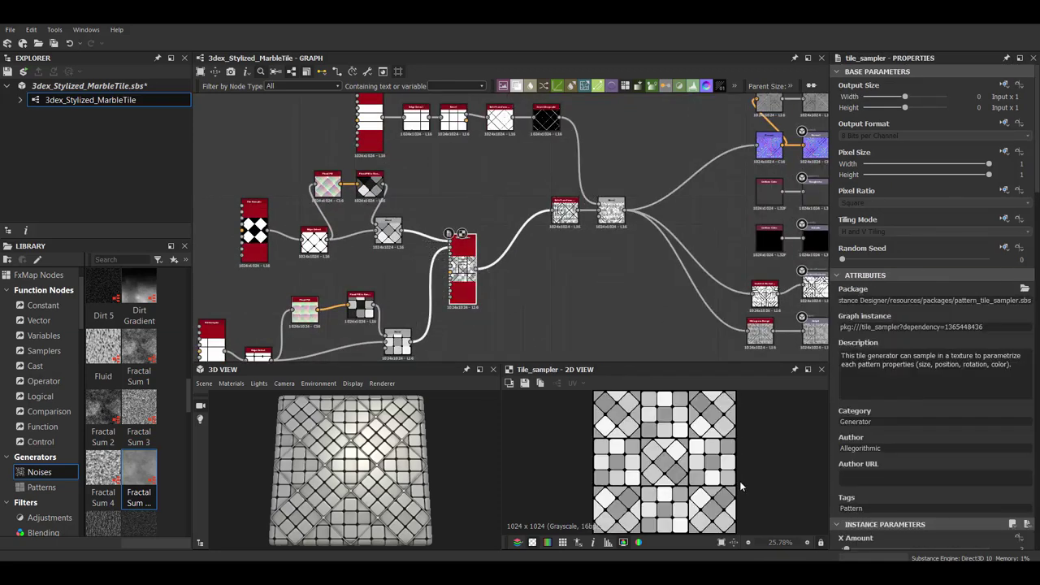
scroll(740, 486, "up", 2)
scroll(529, 252, "up", 1)
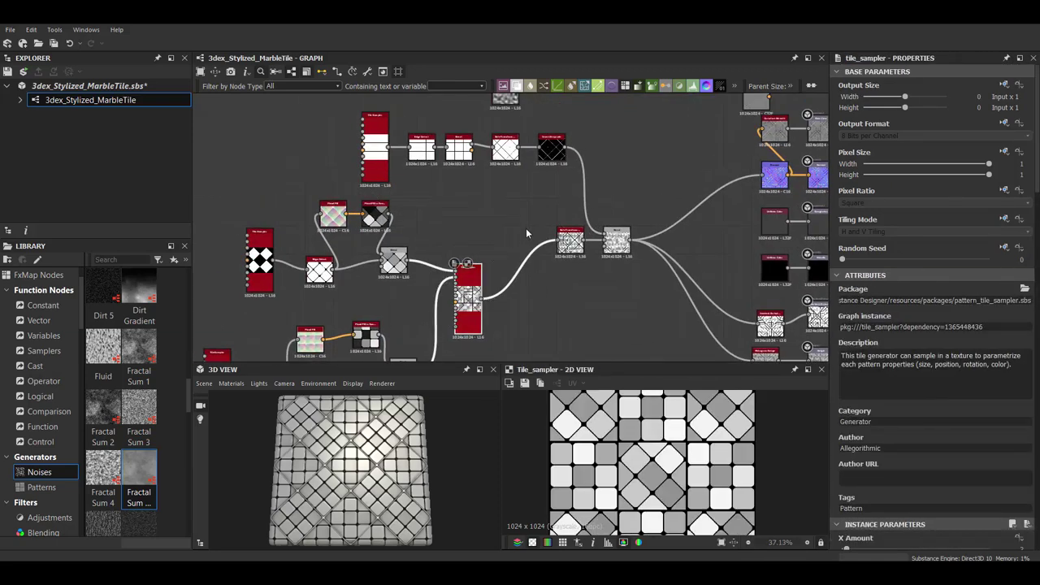
scroll(527, 233, "up", 1)
middle_click_drag(527, 233, 488, 146)
scroll(934, 244, "down", 5)
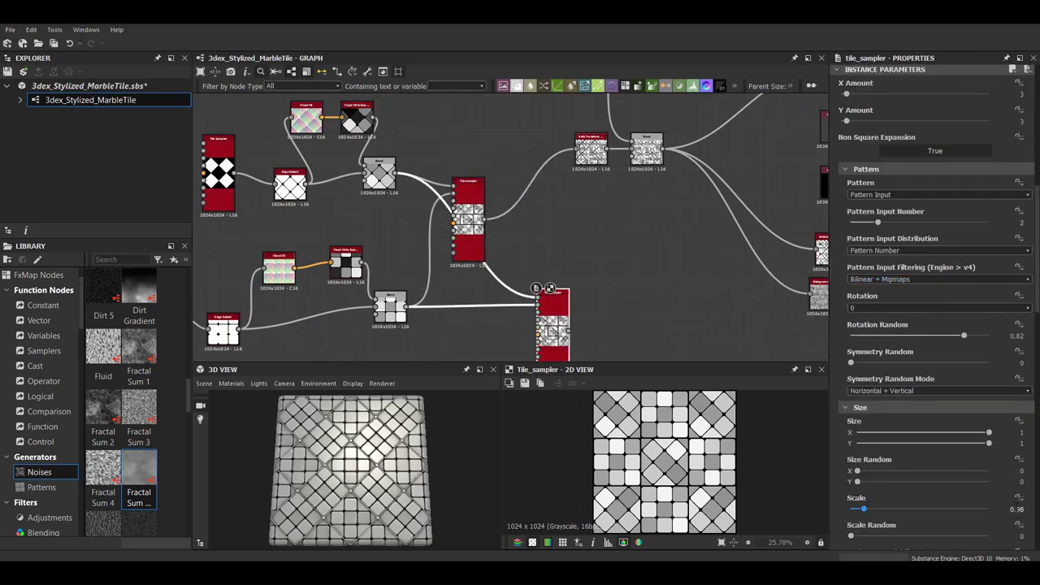
mouse_move(569, 221)
middle_mouse_down()
mouse_move(564, 242)
mouse_move(624, 249)
middle_mouse_up()
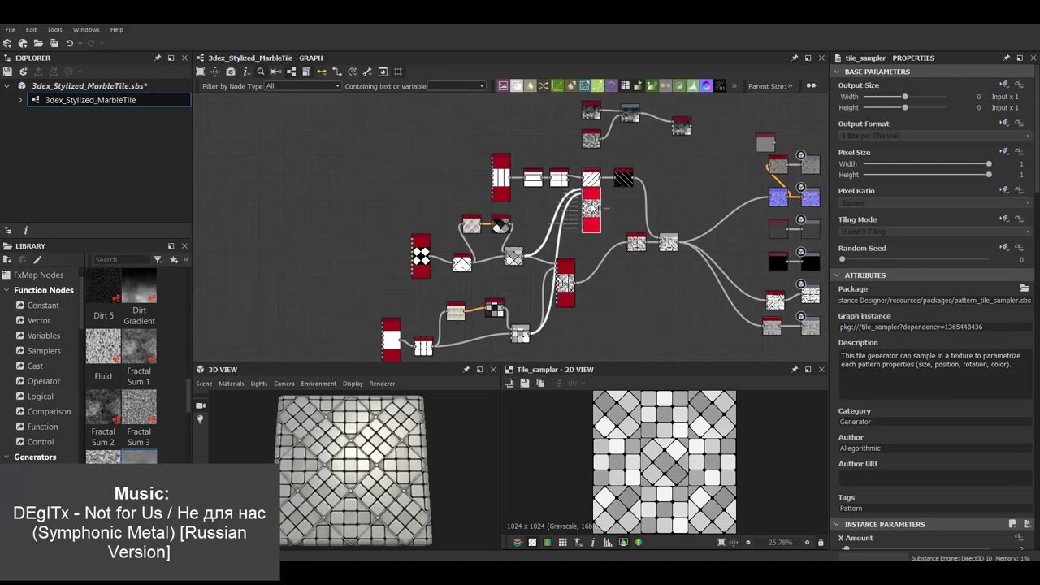
scroll(592, 207, "up", 2)
left_click(544, 244)
scroll(975, 390, "down", 5)
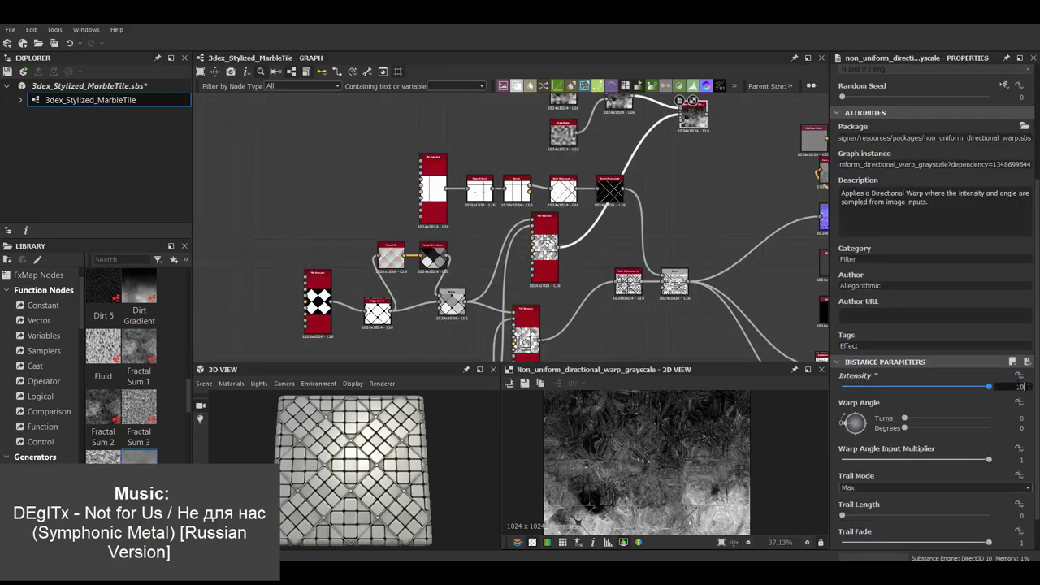
Set the warp Intensity to 100 and insert a Levels node after Invert Grayscale.
key("Return")
scroll(654, 446, "up", 3)
scroll(608, 231, "up", 2)
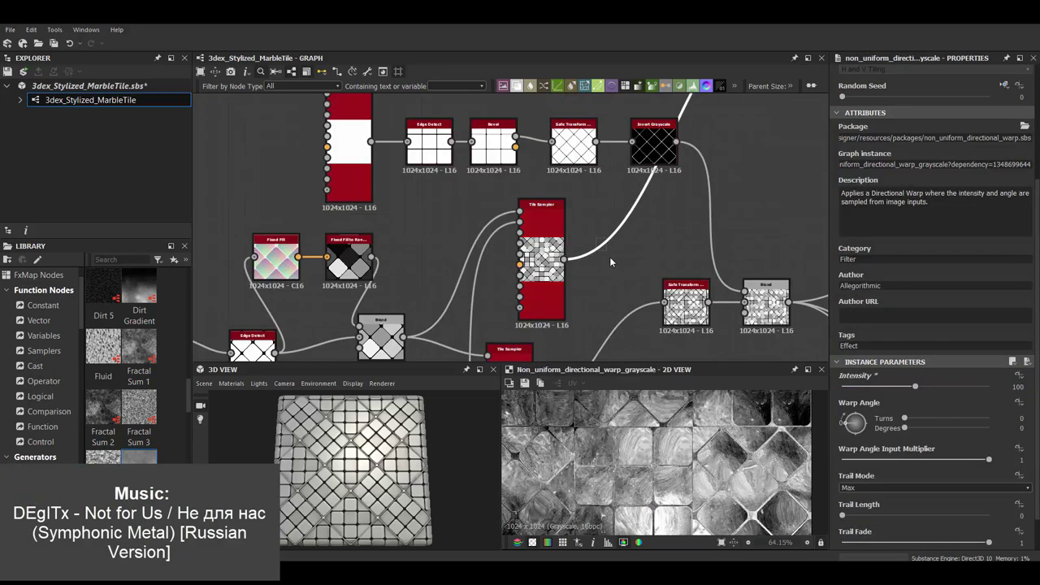
key("space")
key("Return")
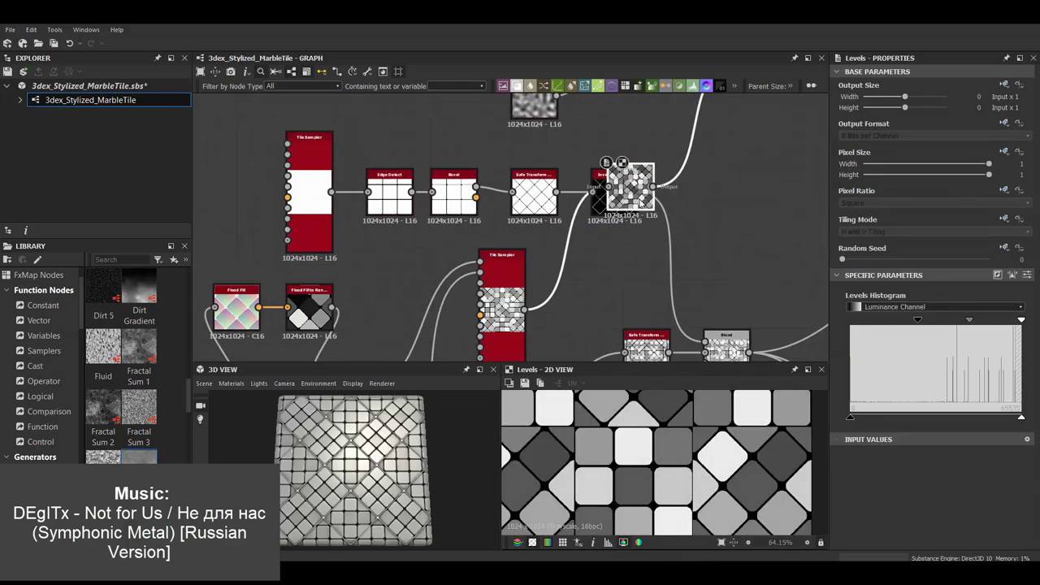
scroll(657, 181, "down", 3)
Inspect the directional warp, then select and preview the black Blend node.
left_click(746, 140)
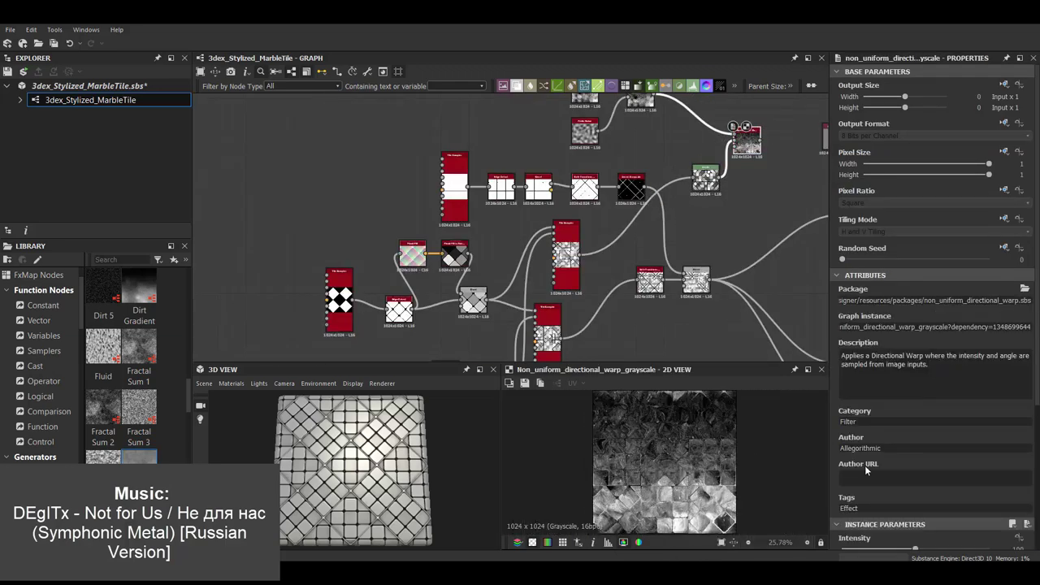
scroll(864, 465, "down", 3)
scroll(741, 459, "up", 1)
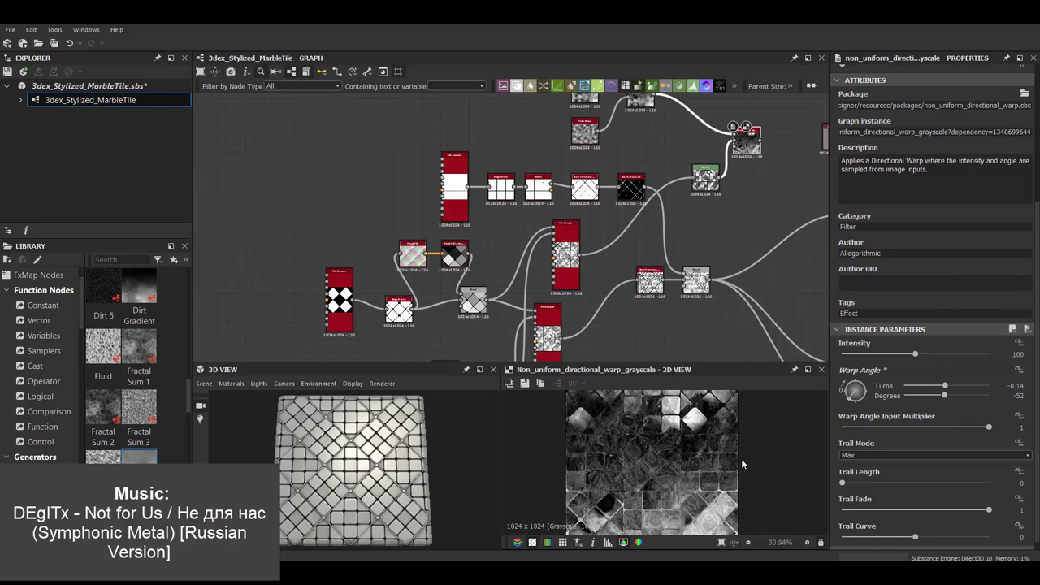
middle_click_drag(621, 210, 494, 193)
left_click(653, 261)
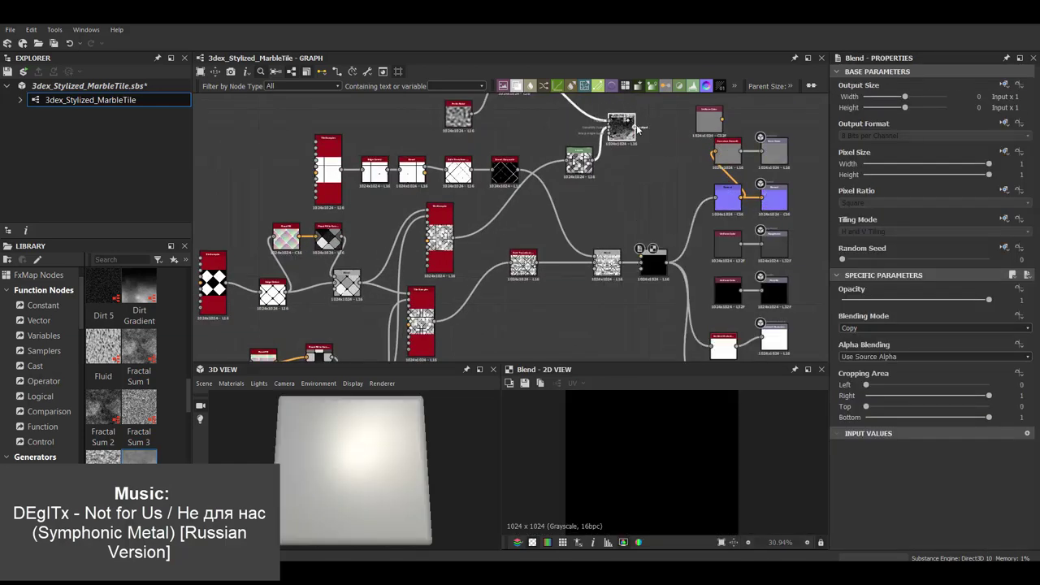
left_click(622, 126)
scroll(642, 247, "up", 3)
Switch the black Blend node to Multiply at 0.19 opacity.
left_click(662, 268)
left_click(934, 327)
left_click(872, 353)
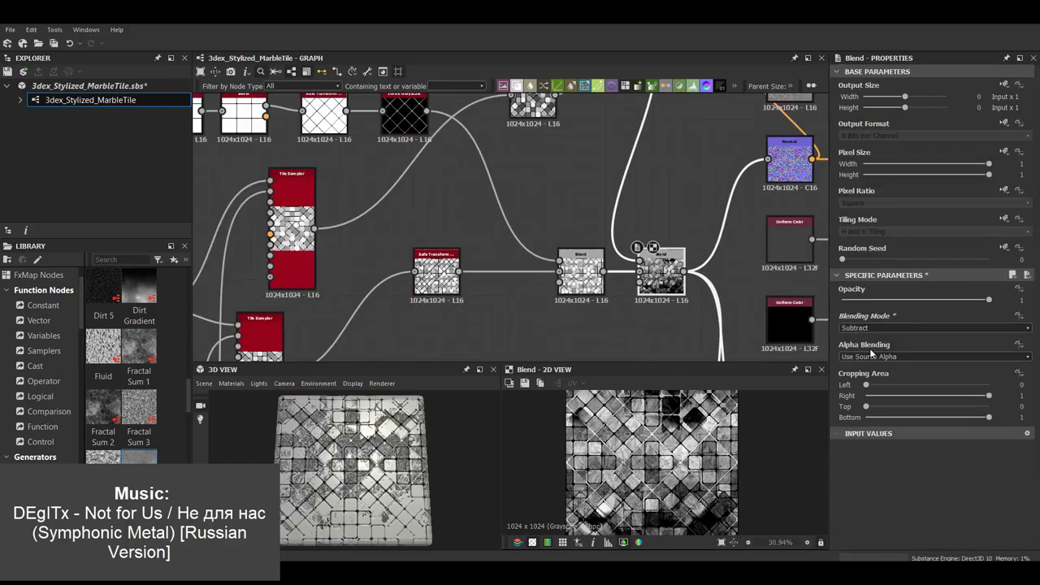
scroll(872, 328, "down", 1)
left_click(869, 300)
scroll(623, 455, "up", 4)
scroll(498, 221, "down", 2)
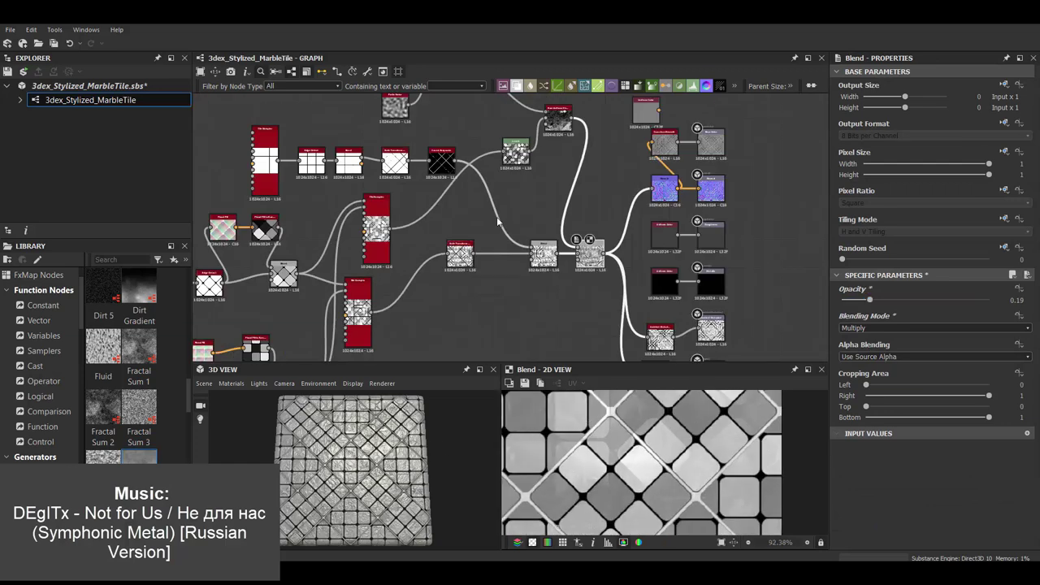
scroll(498, 221, "up", 2)
Add a Safe Transform Grayscale beside Levels and preview the Warp and Blend outputs.
left_click_drag(520, 325, 574, 216)
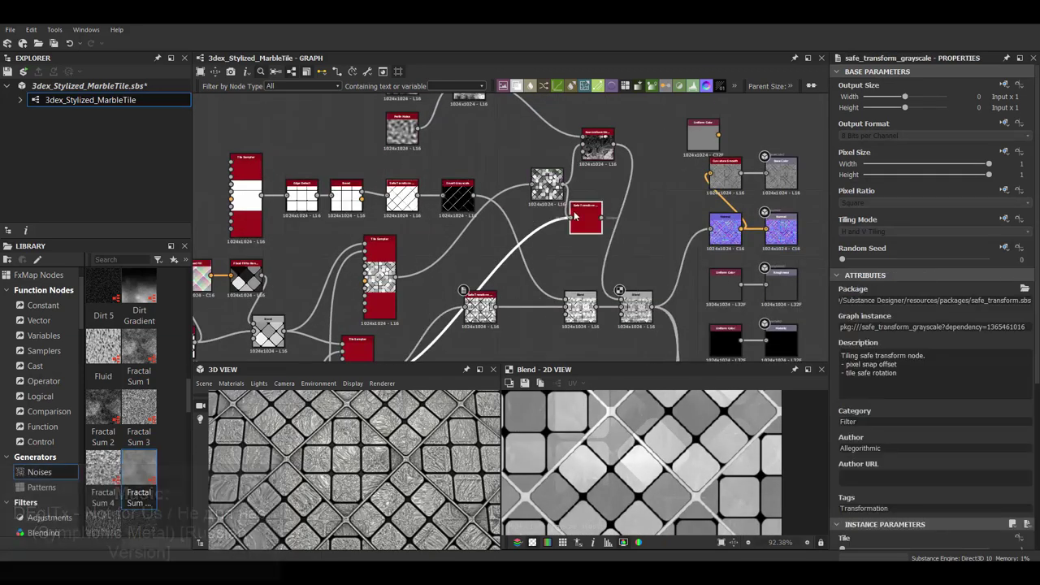
left_click_drag(584, 146, 581, 193)
double_click(597, 146)
double_click(635, 307)
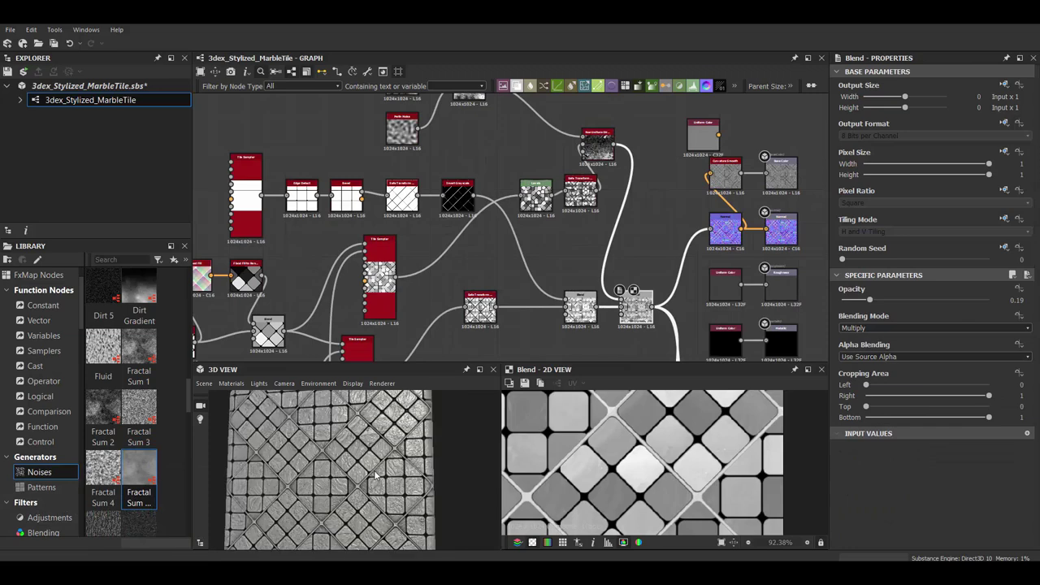
Preview the Max (Lighten) Blend and reposition the right Blend node.
middle_click_drag(620, 239, 607, 154)
double_click(560, 223)
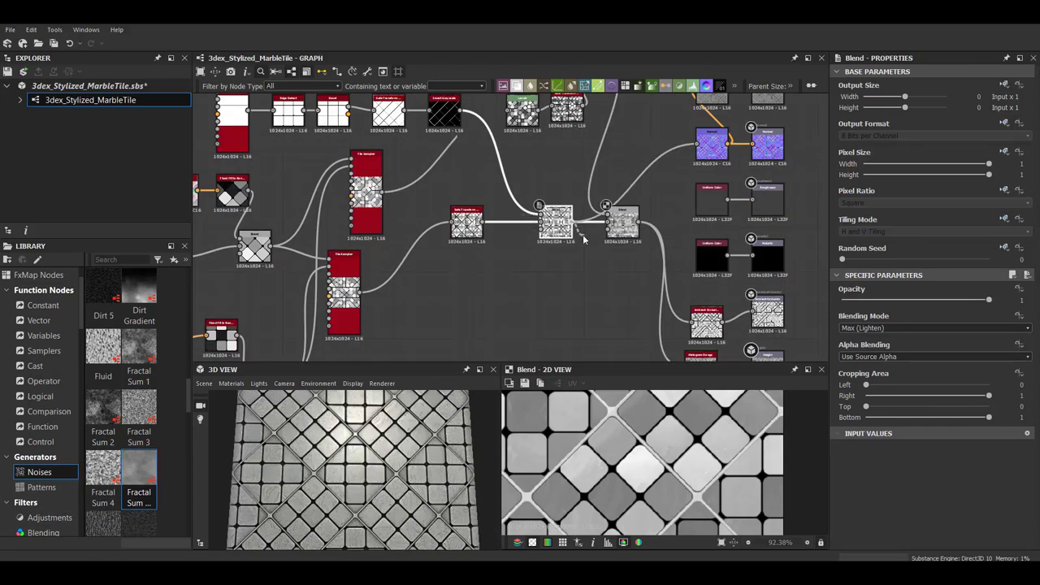
middle_click_drag(582, 234, 595, 234)
middle_click_drag(563, 182, 638, 247)
left_click_drag(638, 247, 649, 231)
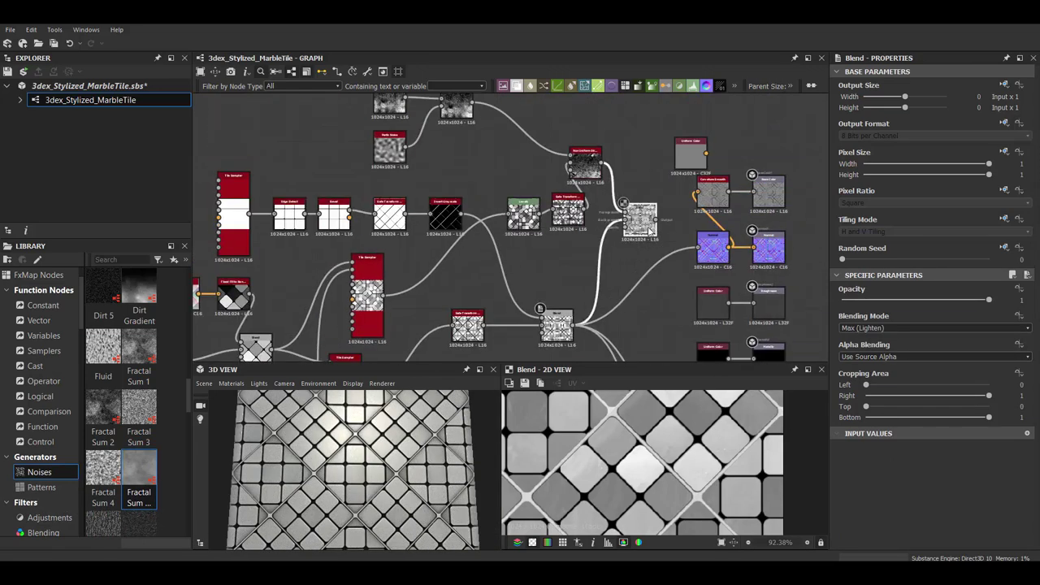
left_click(668, 234)
scroll(668, 234, "down", 3)
Set the Gradient Map's colour key to a warm tan in the Gradient Editor.
scroll(553, 154, "up", 1)
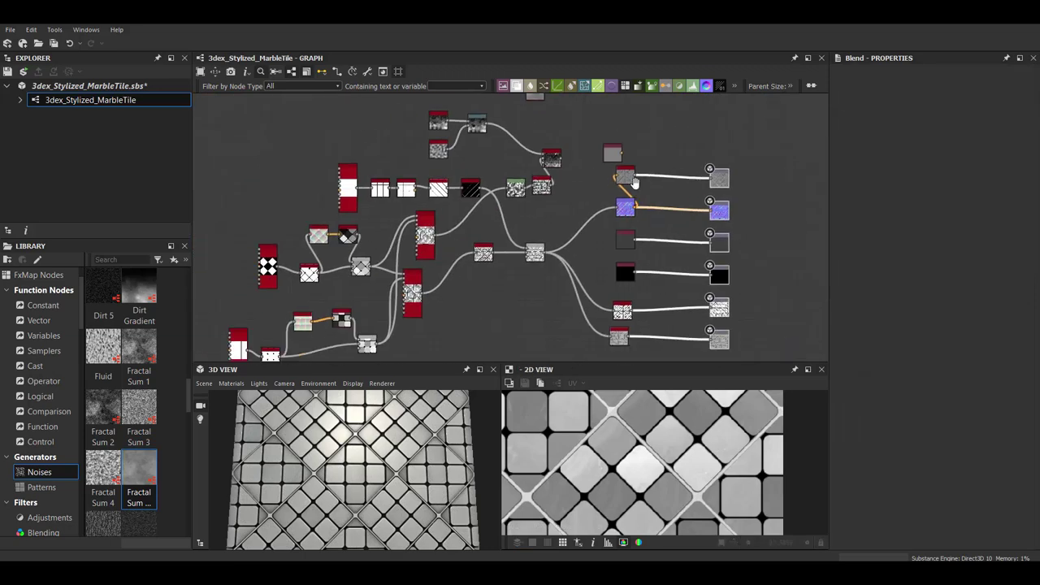
scroll(552, 154, "up", 1)
scroll(593, 190, "up", 2)
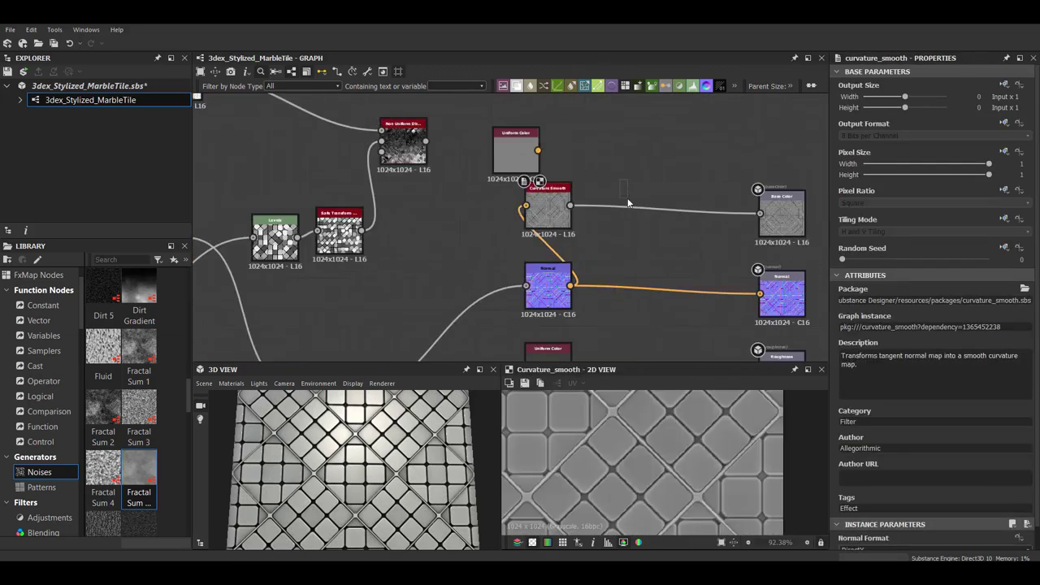
left_click(670, 225)
left_click(1026, 375)
left_click(796, 286)
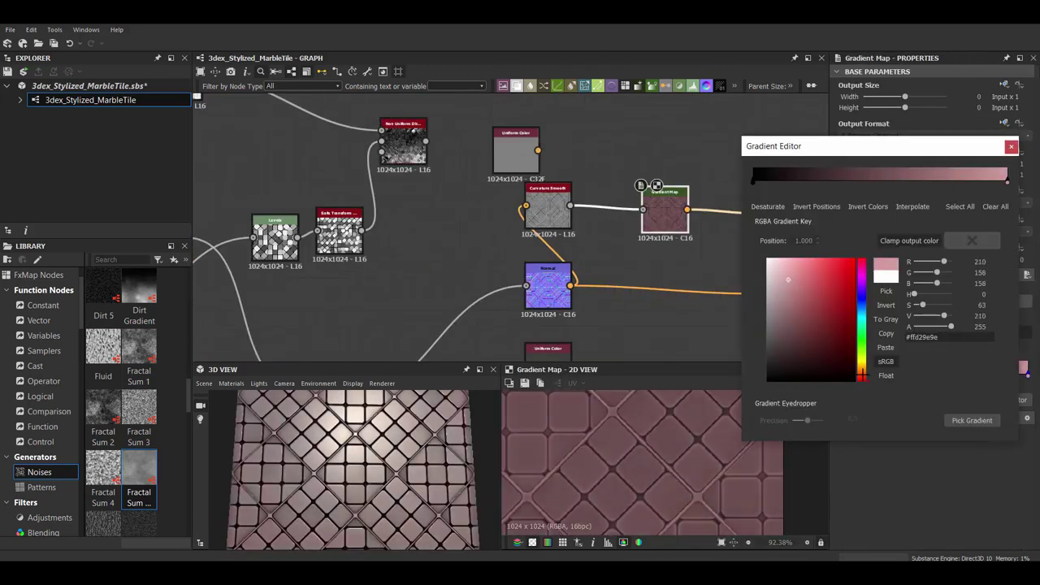
left_click(862, 362)
left_click(863, 370)
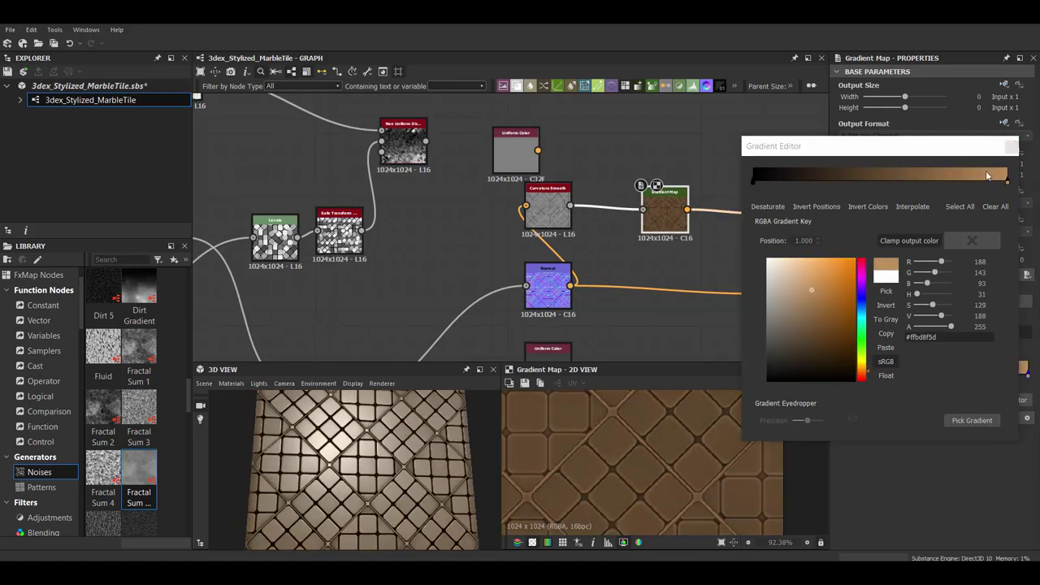
left_click(1011, 146)
Replace the Uniform Color with a Blend adding marble noise at 0.26 opacity before Base Color.
left_click(468, 159)
key("Delete")
key("space")
type("n")
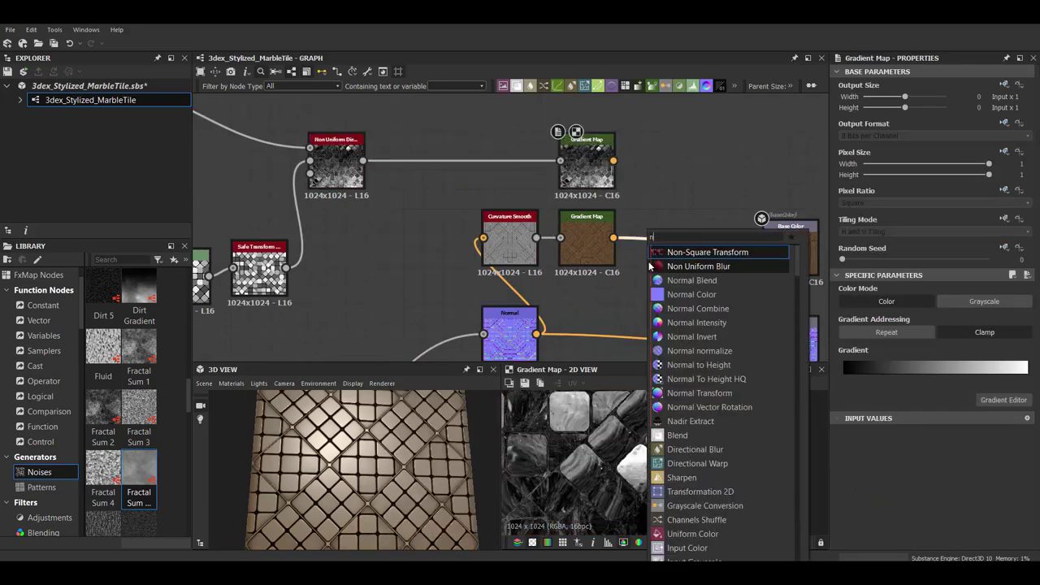
left_click(683, 252)
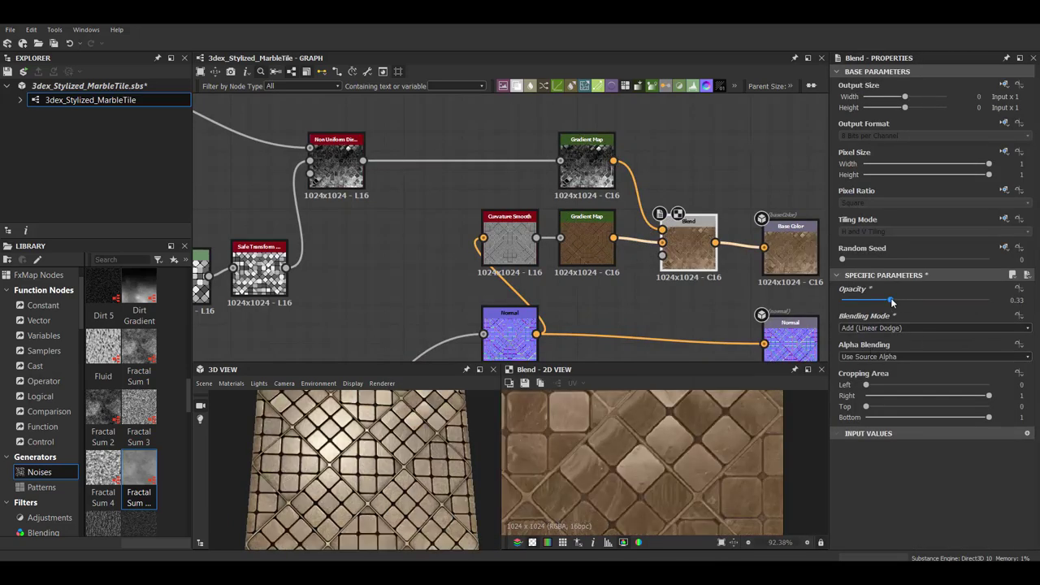
scroll(628, 443, "down", 3)
scroll(423, 462, "up", 5)
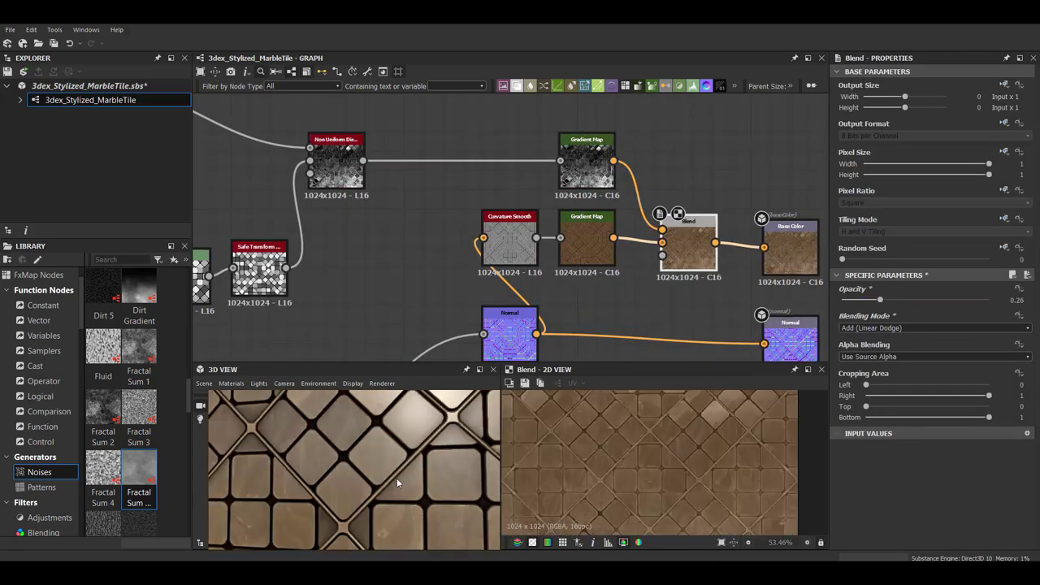
left_click_drag(422, 461, 438, 463)
Try Grunge Map noises on the Warp, restore Perlin Noise as its second input, and delete Grunge Map 015.
scroll(366, 203, "down", 2)
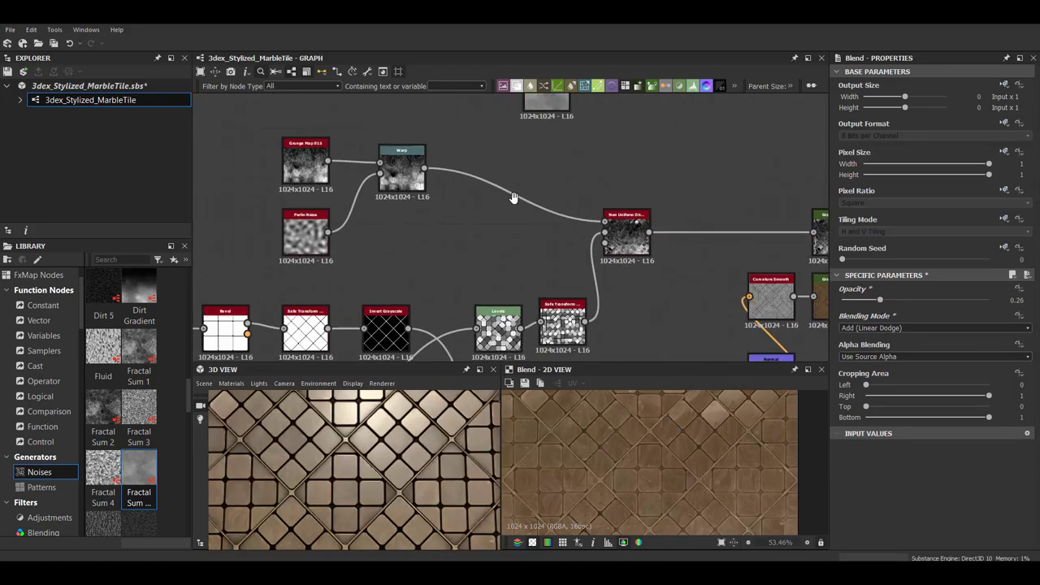
middle_click_drag(244, 121, 468, 172)
key("space")
type("gru")
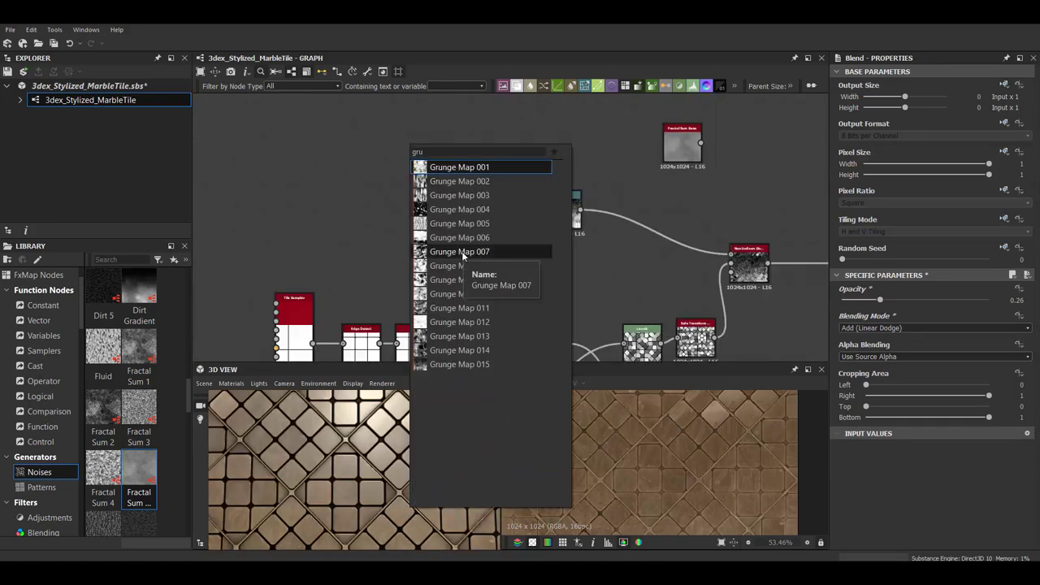
left_click(462, 256)
scroll(520, 228, "up", 3)
left_click_drag(495, 174, 545, 185)
left_click(638, 219)
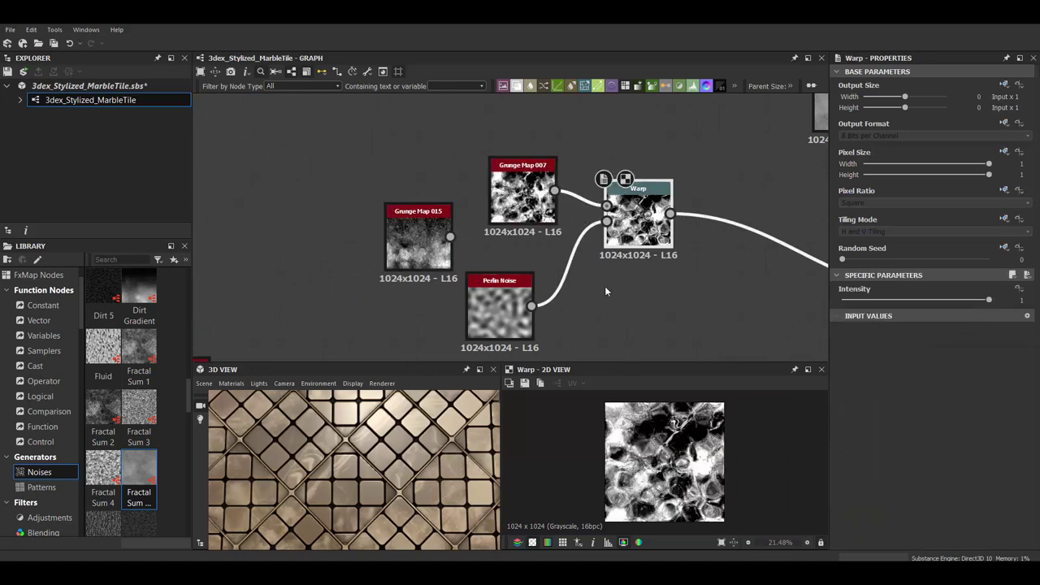
left_click_drag(607, 221, 451, 236)
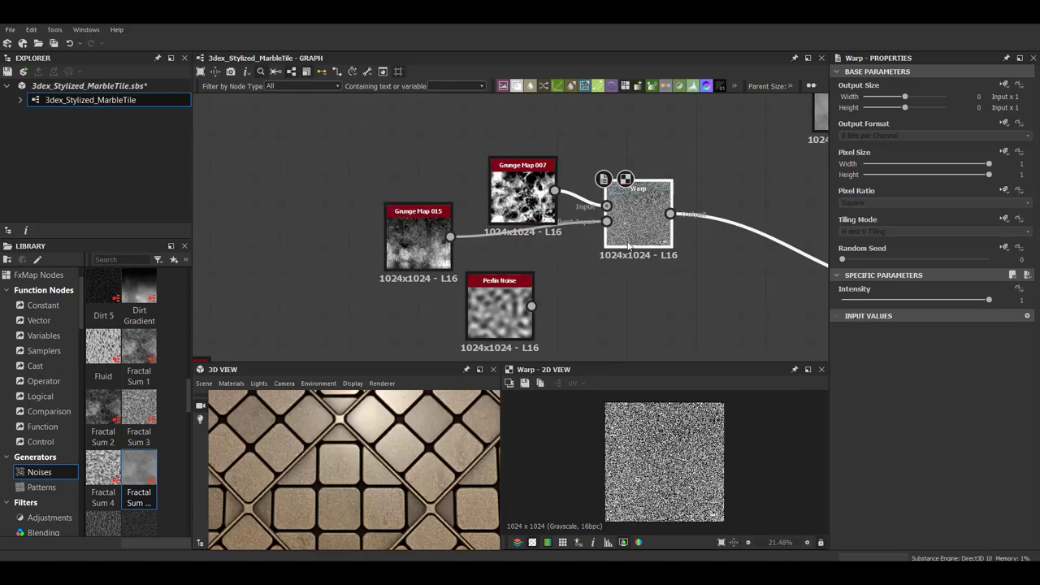
left_click_drag(607, 221, 531, 306)
left_click(418, 236)
key("Delete")
Insert a Splatter node between the Warp and the Non Uniform Directional Warp.
scroll(520, 244, "down", 5)
scroll(384, 455, "down", 2)
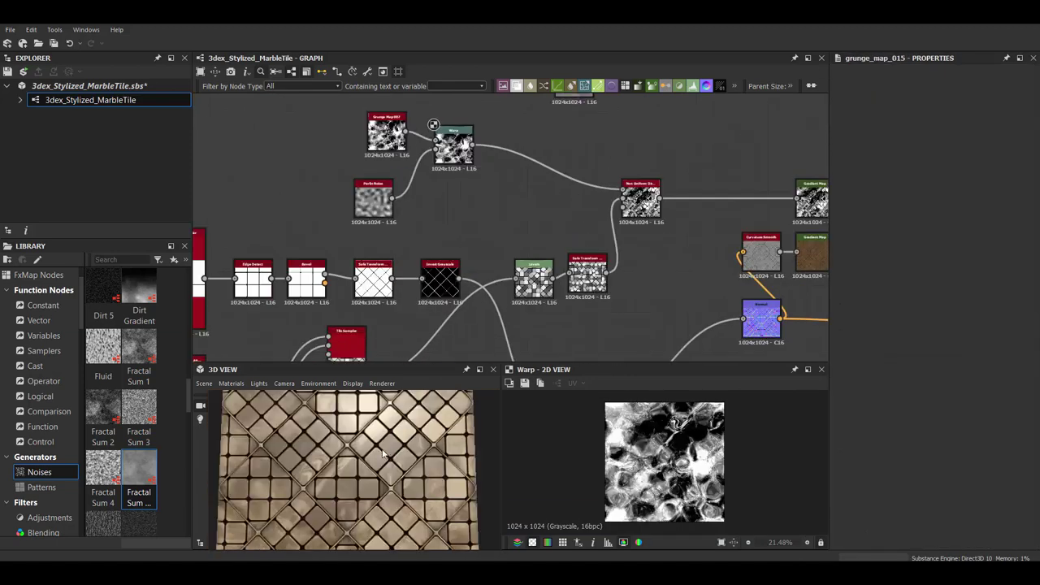
double_click(641, 203)
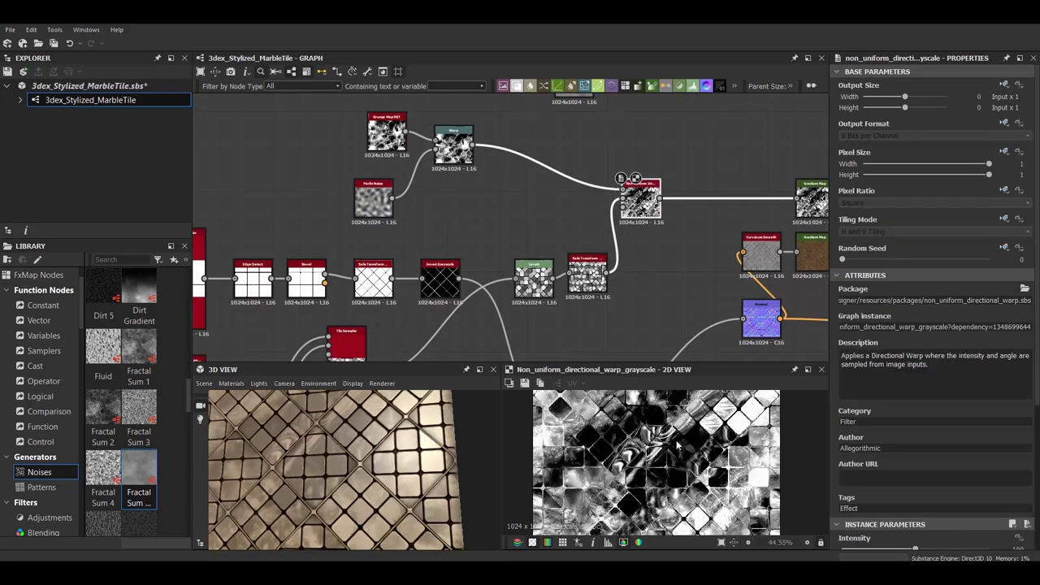
scroll(572, 220, "up", 2)
key("space")
type("spla")
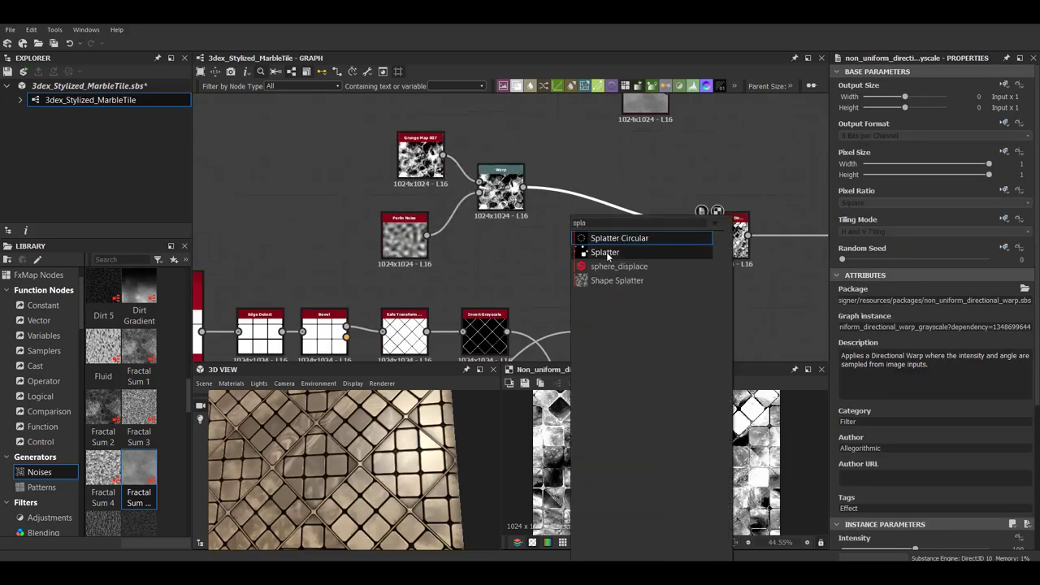
left_click(606, 253)
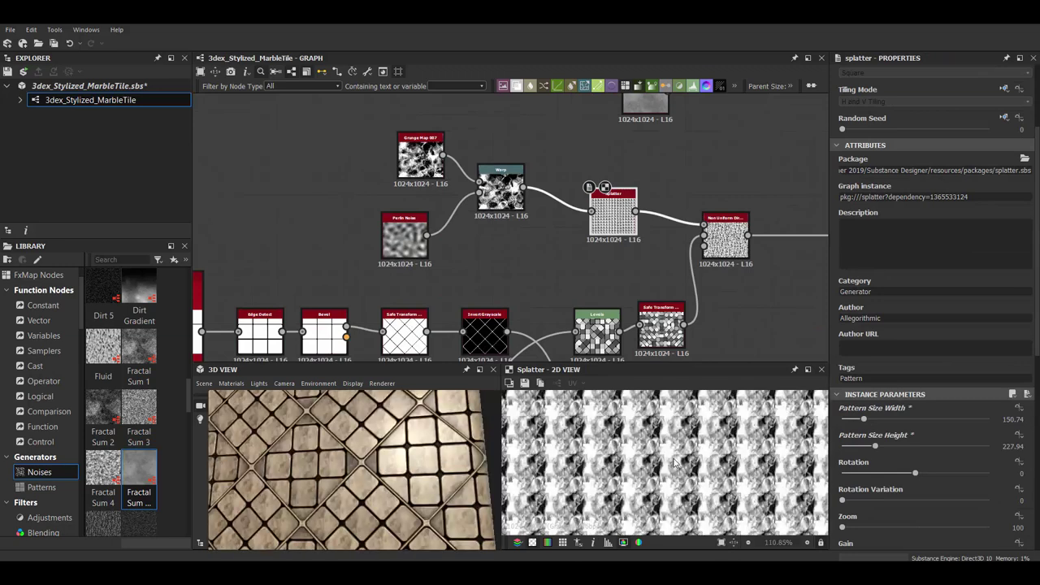
Rotate the Splatter 26.47° with 102.94×242.65 pattern size; set the base-colour Blend to Max (Lighten).
scroll(674, 461, "down", 5)
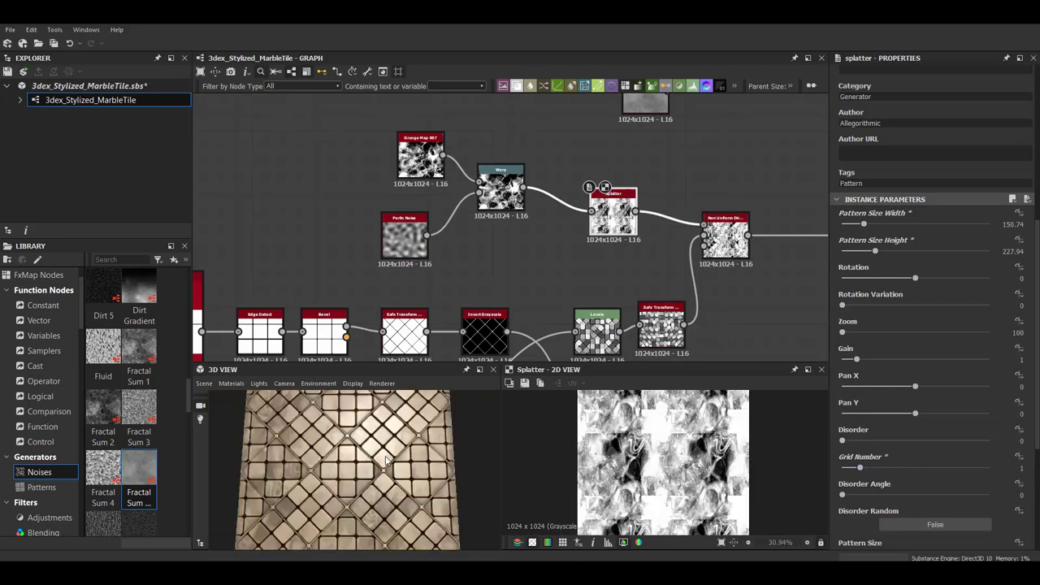
left_click_drag(915, 278, 921, 278)
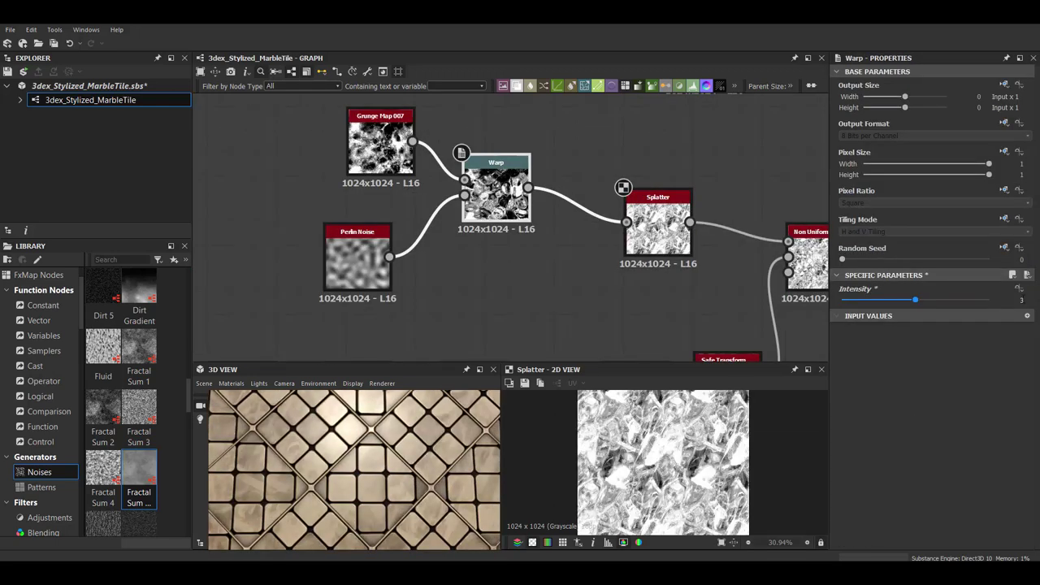
left_click(668, 228)
left_click_drag(863, 445, 877, 445)
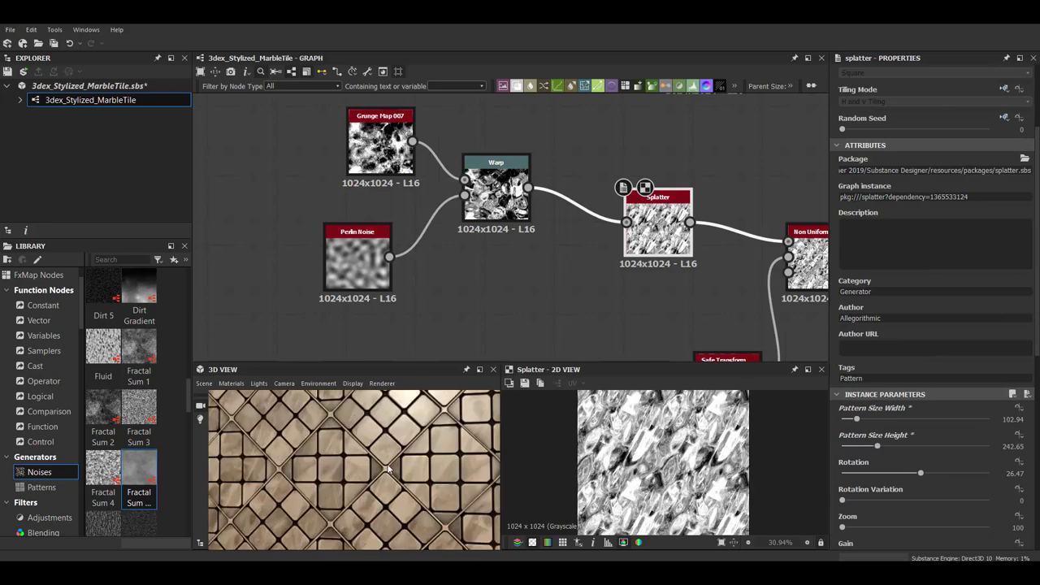
scroll(854, 423, "down", 5)
scroll(907, 255, "up", 2)
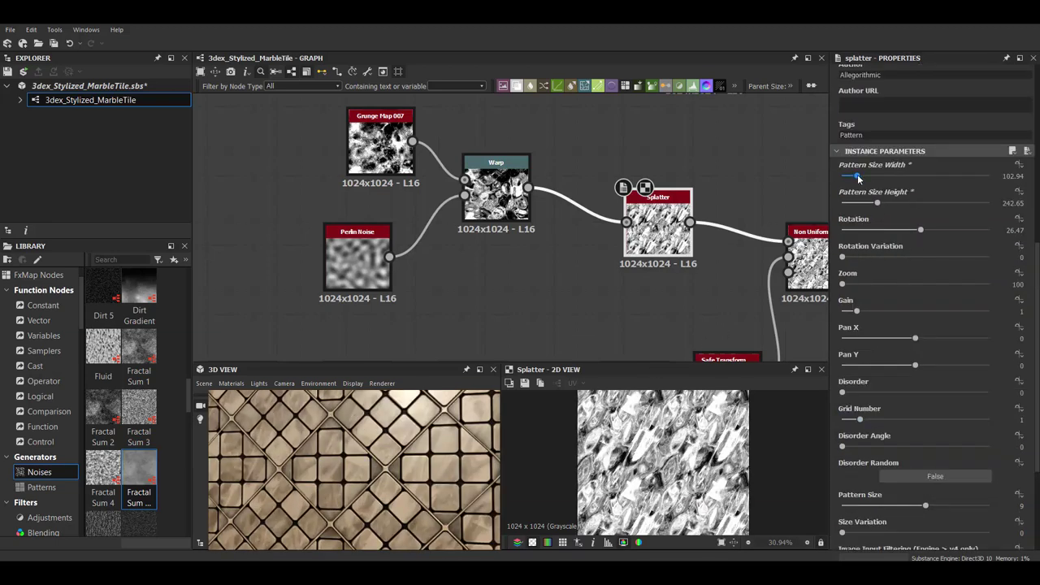
left_click(641, 246)
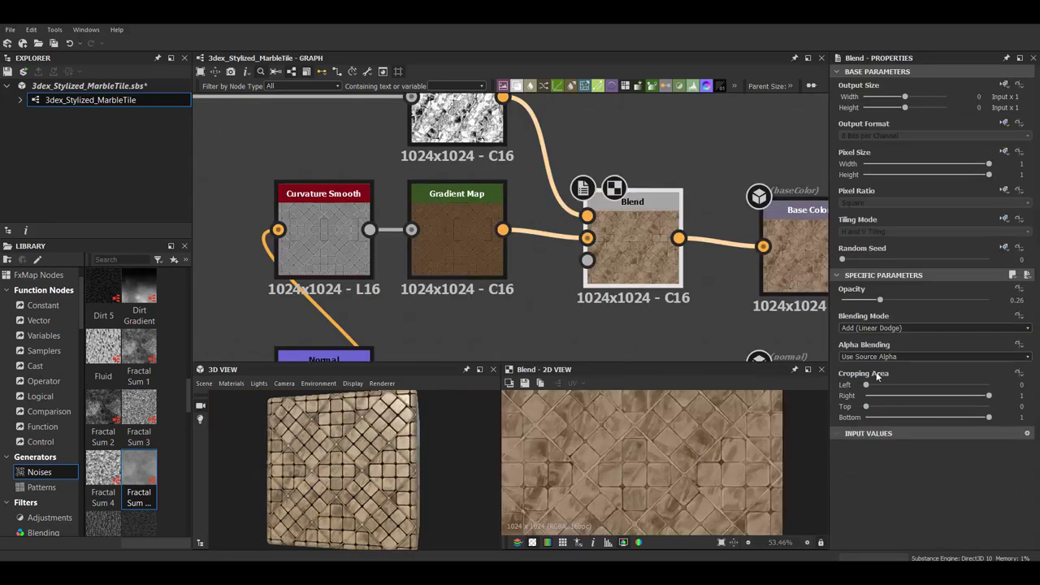
scroll(870, 328, "down", 2)
Drop the Max (Lighten) base-colour Blend opacity to 0.08 and check the tiles in 3D.
left_click_drag(880, 300, 855, 300)
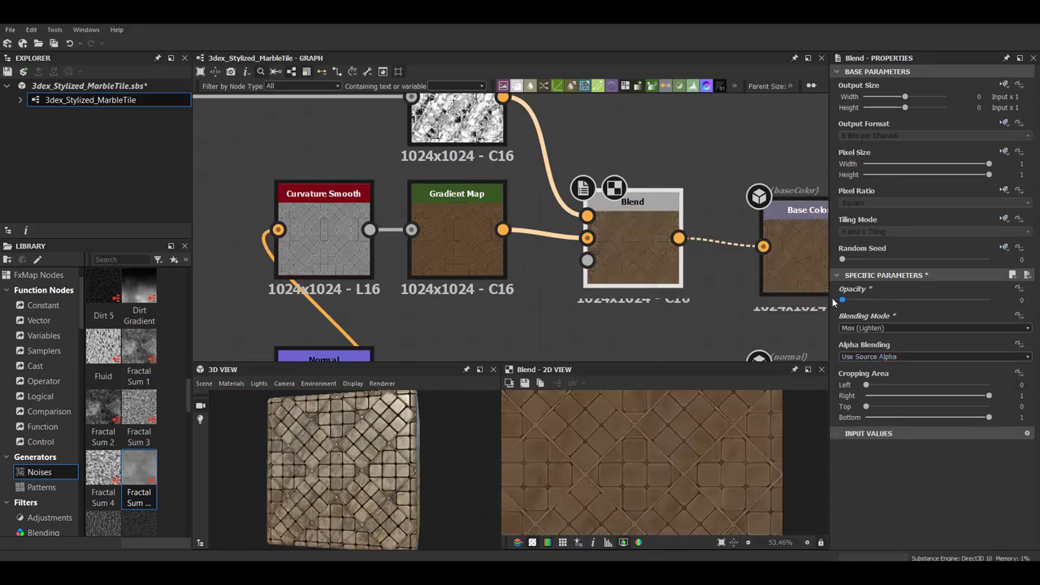
scroll(368, 481, "up", 5)
scroll(384, 471, "down", 2)
scroll(384, 471, "down", 2)
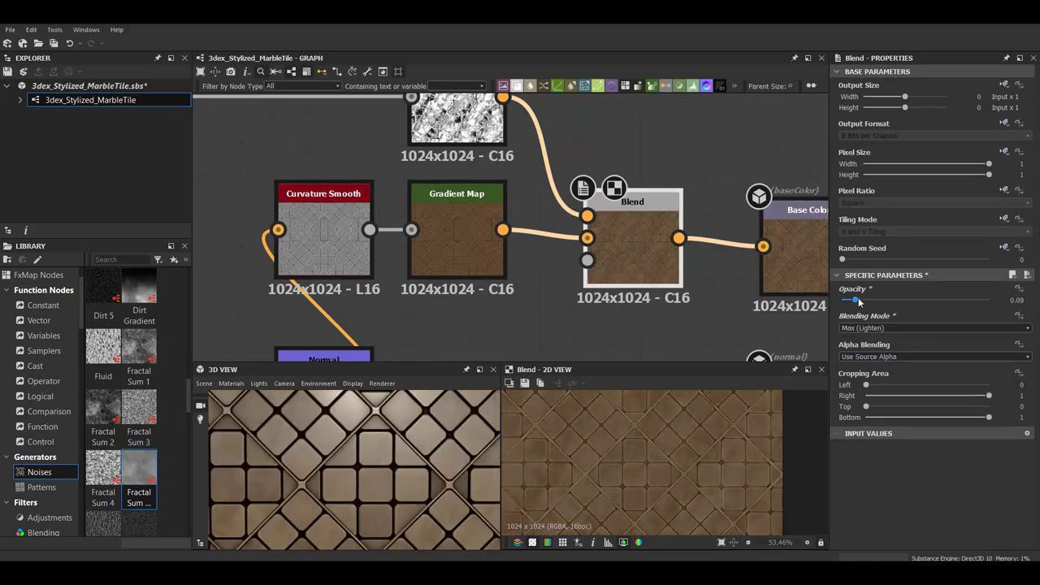
scroll(385, 472, "down", 2)
mouse_move(385, 471)
left_mouse_down()
mouse_move(373, 480)
mouse_move(406, 459)
mouse_move(455, 459)
left_mouse_up()
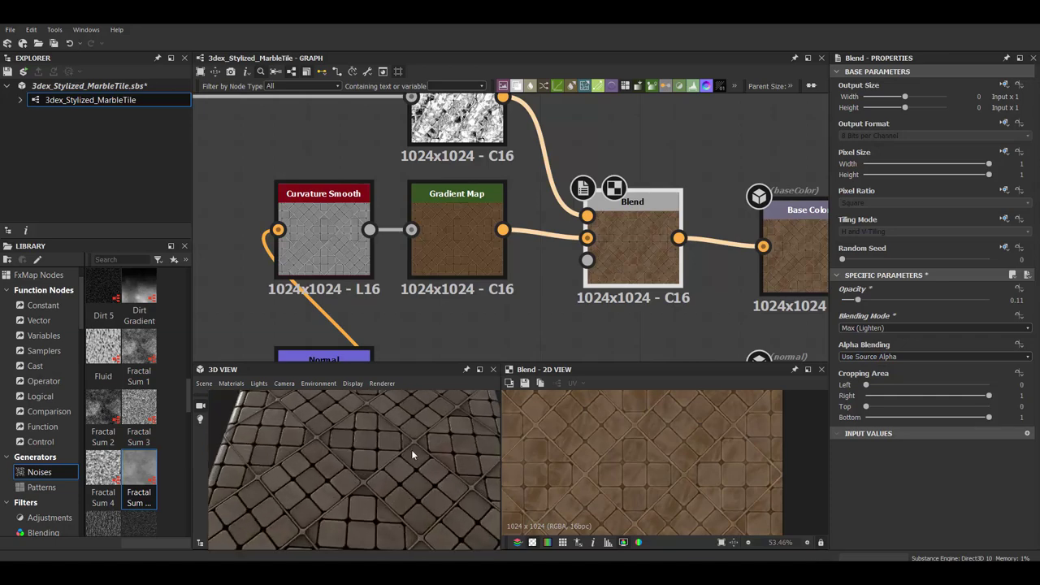
scroll(422, 480, "down", 5)
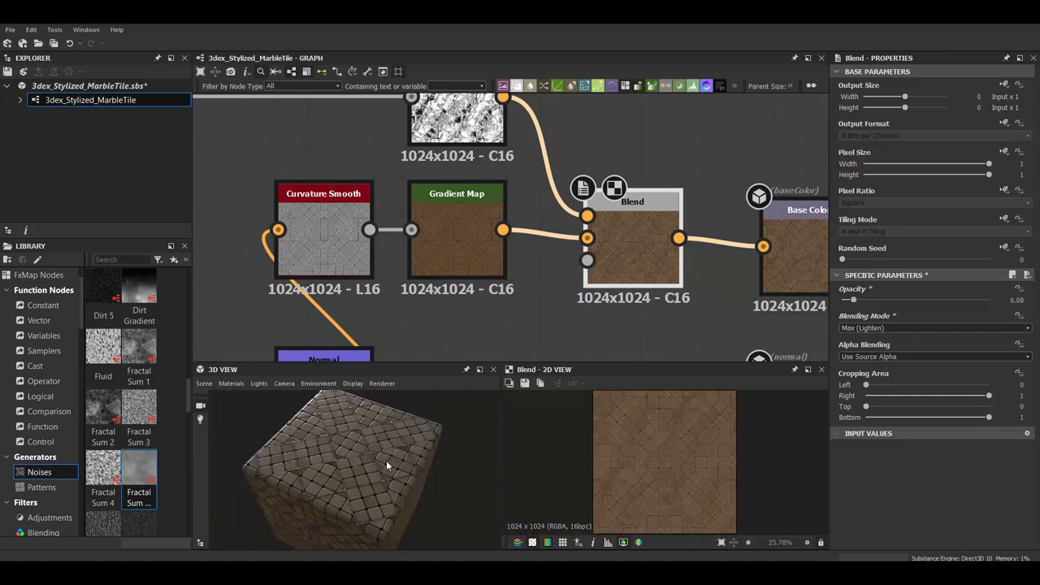
Add a Fractal Sum noise node and plug it into the Warp.
key("f")
left_click_drag(591, 160, 560, 213)
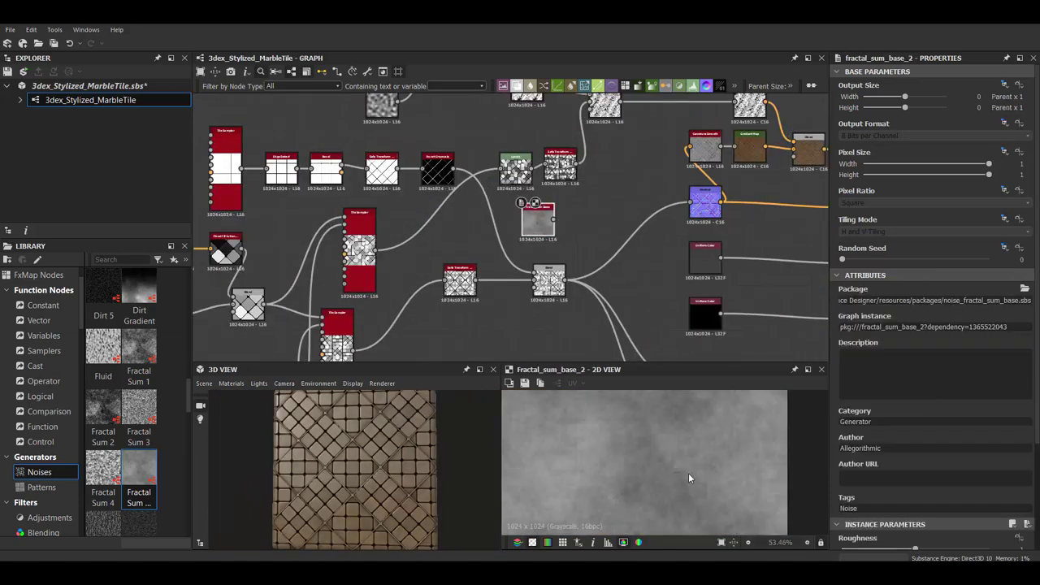
scroll(605, 163, "up", 2)
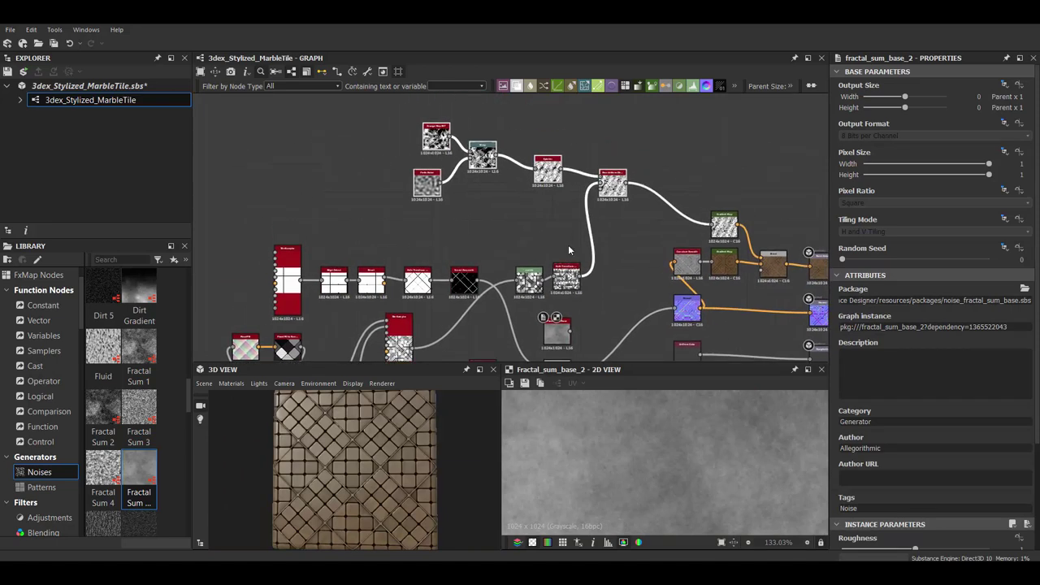
scroll(569, 248, "down", 3)
scroll(593, 193, "up", 4)
scroll(593, 194, "down", 2)
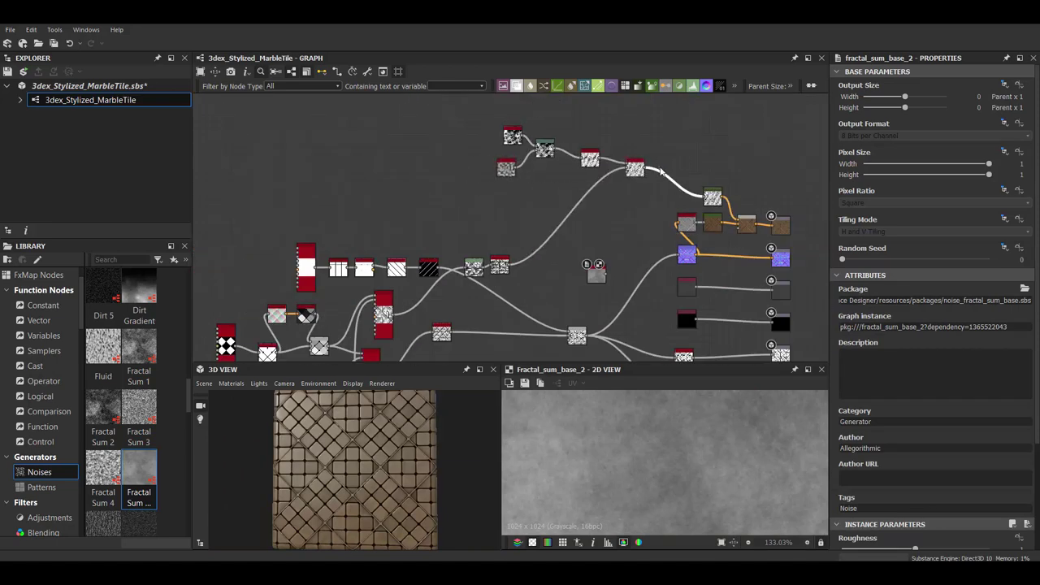
scroll(614, 244, "up", 2)
scroll(614, 245, "up", 2)
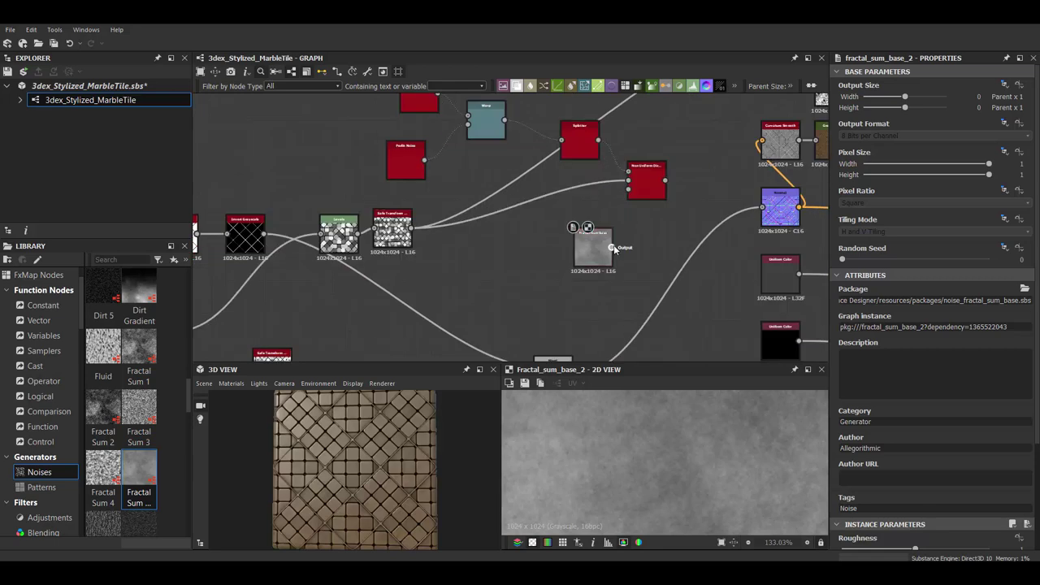
left_click(654, 191)
mouse_move(610, 242)
left_mouse_down()
mouse_move(459, 152)
mouse_move(486, 143)
left_mouse_up()
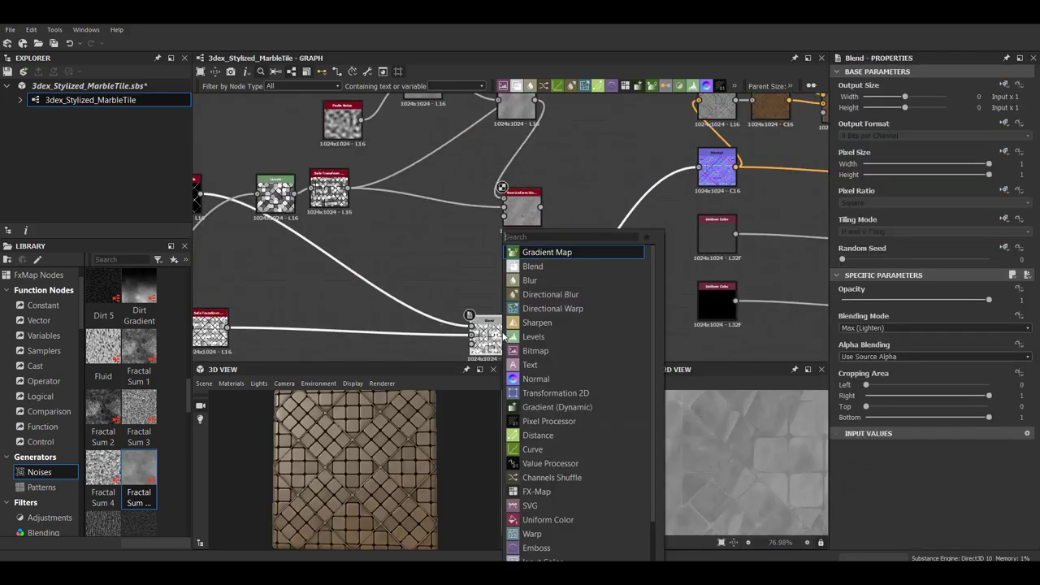
Add a Blend node after the warp and set it to Multiply.
left_click(546, 257)
scroll(898, 329, "down", 1)
scroll(899, 329, "down", 1)
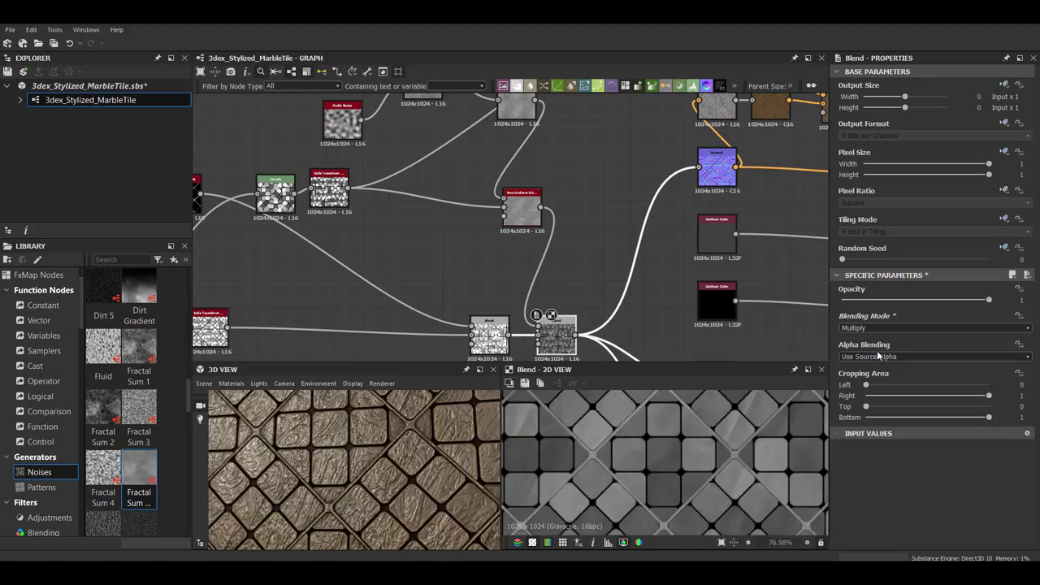
scroll(899, 329, "down", 1)
left_click(844, 300)
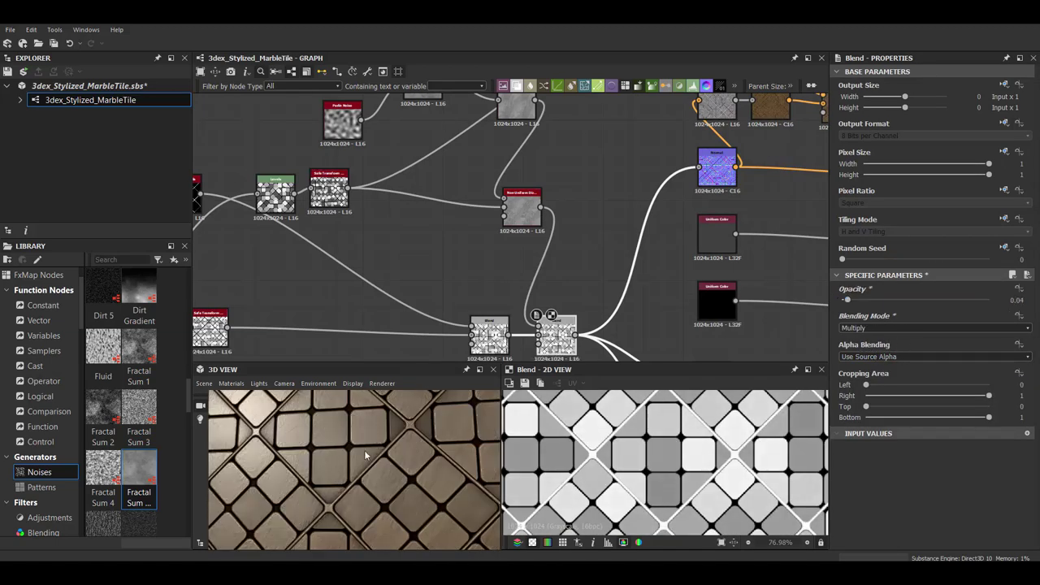
left_click_drag(365, 456, 377, 472)
Set the second Blend, marble over tiles, to Min (Darken) at 0.02 opacity.
left_click(468, 138)
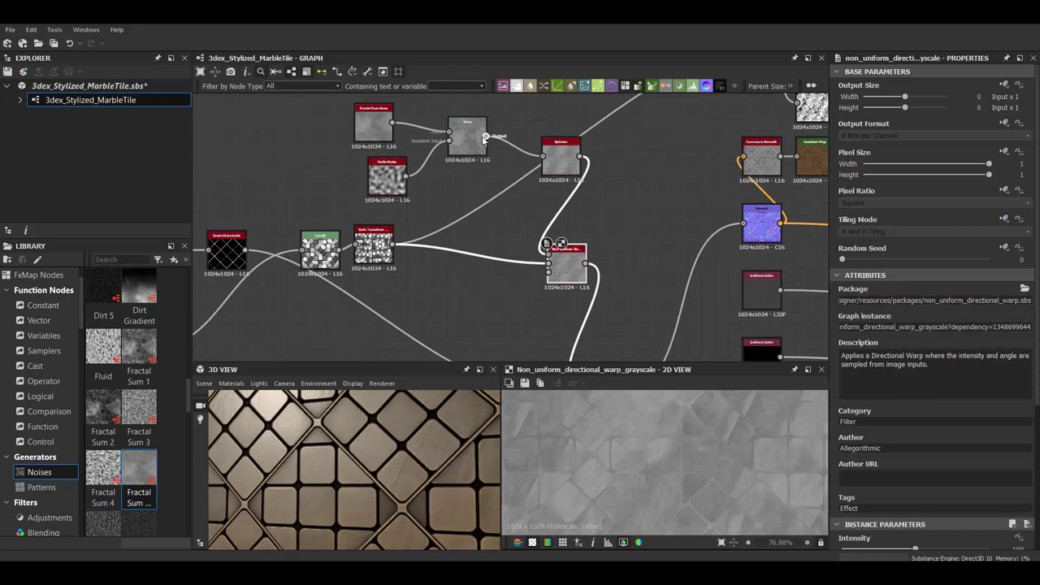
left_click(560, 153)
middle_click_drag(612, 257, 607, 159)
mouse_move(349, 443)
left_mouse_down()
mouse_move(371, 423)
mouse_move(373, 439)
left_mouse_up()
scroll(585, 321, "up", 3)
left_click(594, 239)
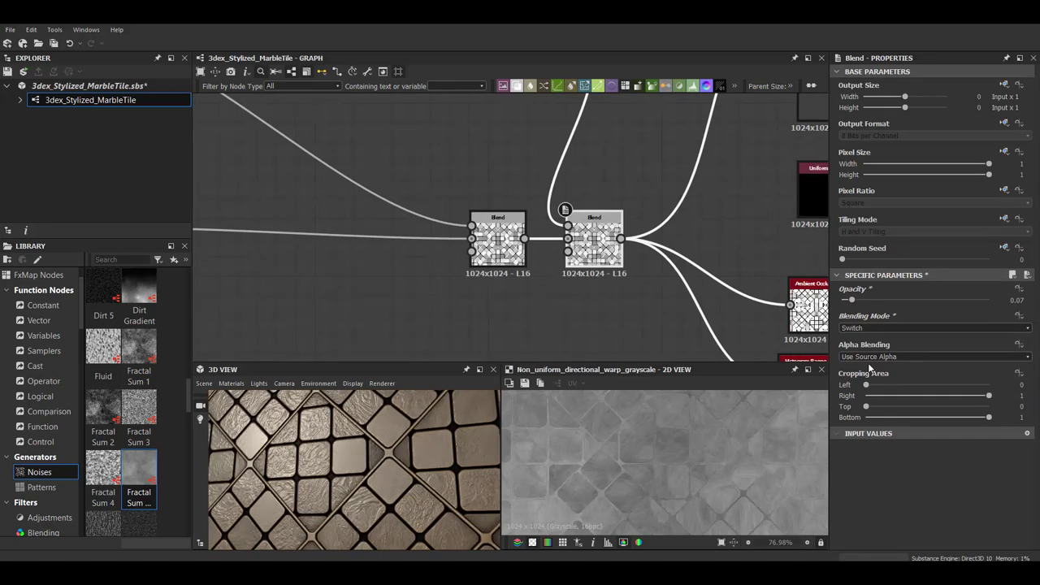
mouse_move(365, 448)
left_mouse_down()
mouse_move(405, 450)
mouse_move(403, 493)
left_mouse_up()
scroll(390, 439, "down", 3)
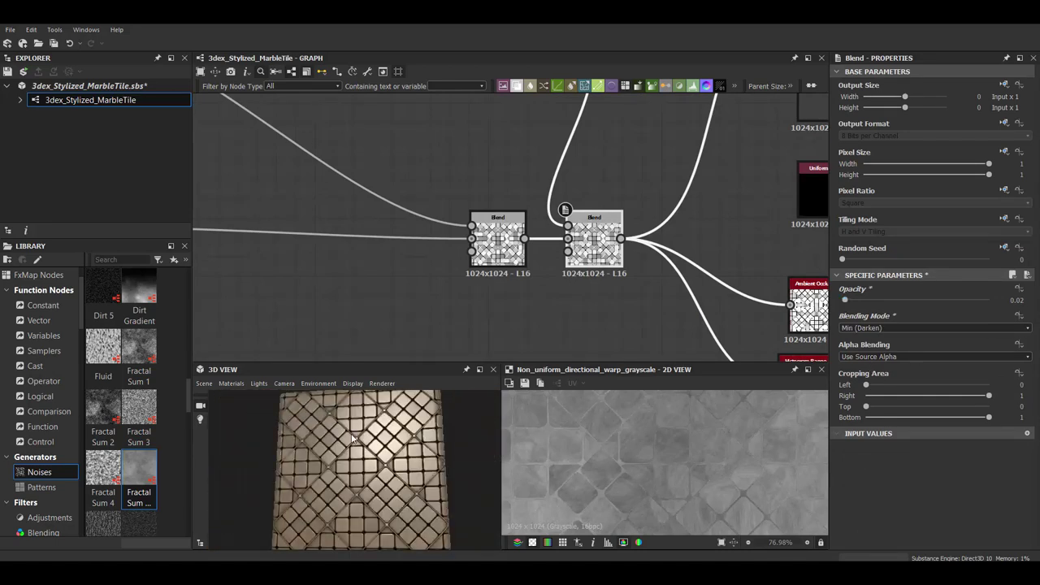
scroll(697, 268, "down", 5)
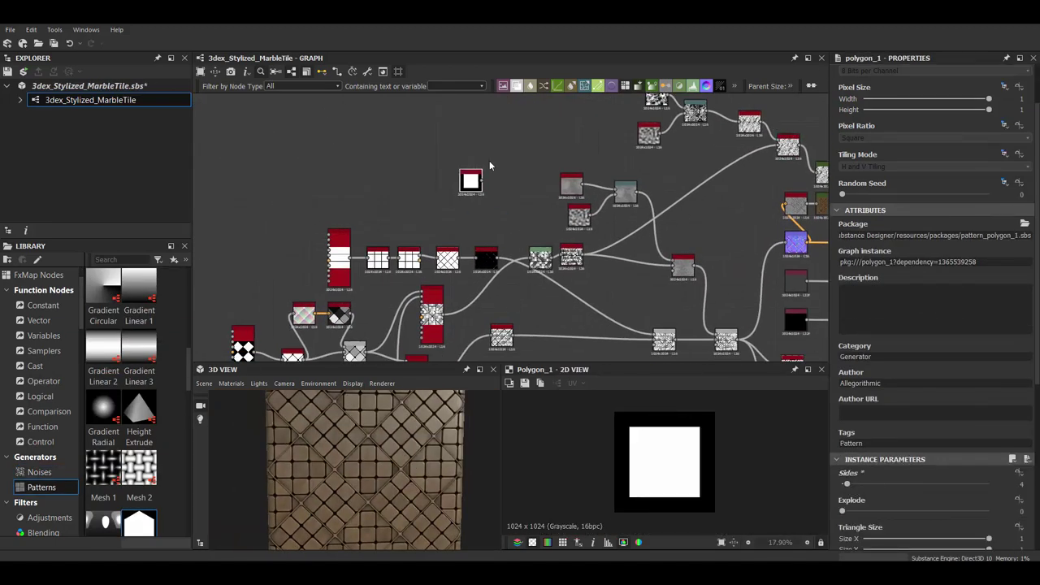
Add two untiled Transformation 2D bar nodes after Polygon 1, shown as matrix values.
scroll(489, 166, "up", 2)
left_click_drag(481, 193, 478, 205)
left_click(528, 216)
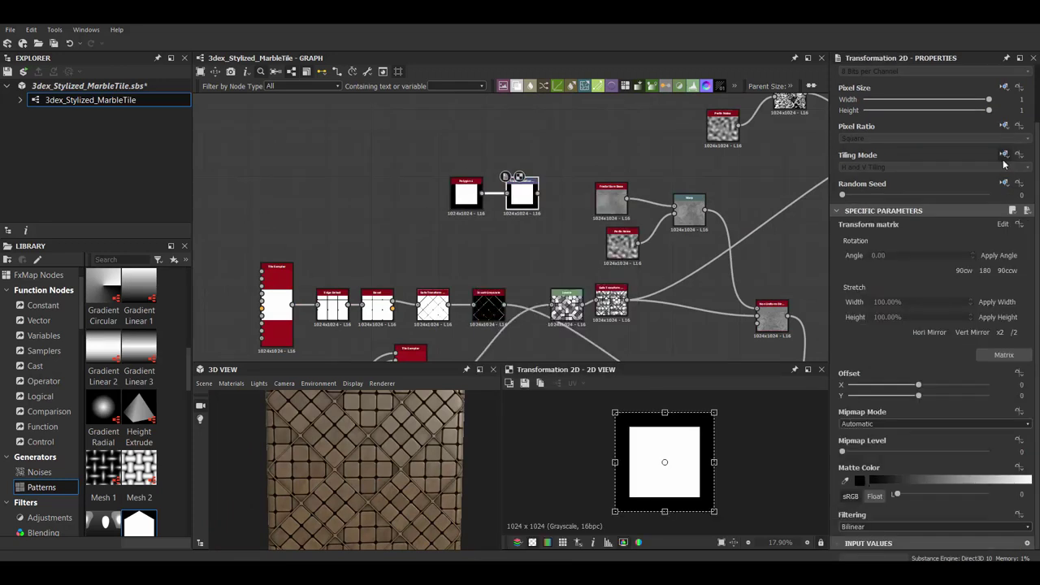
left_click(873, 175)
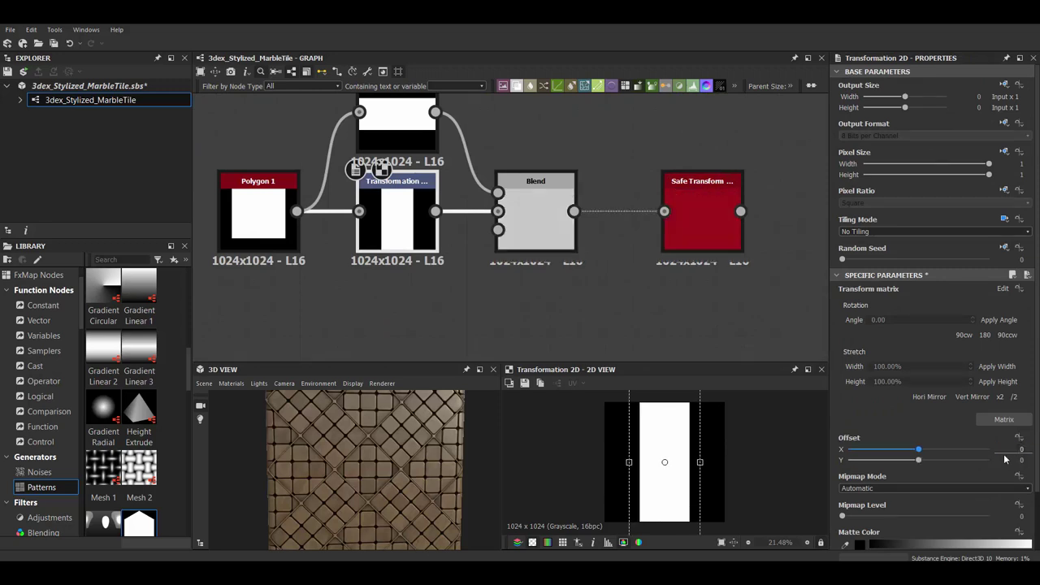
left_click(1004, 419)
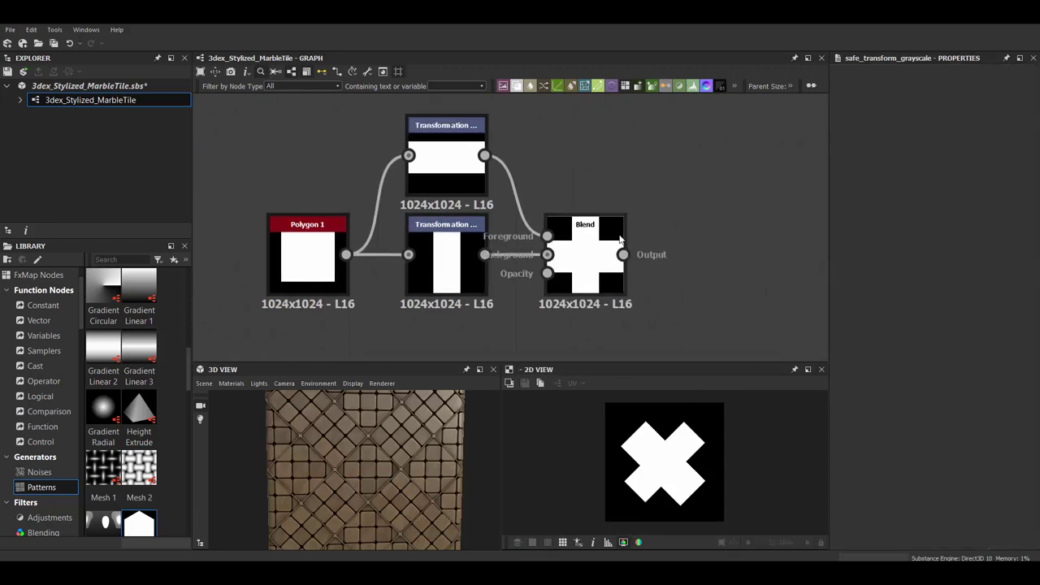
left_click_drag(467, 152, 495, 191)
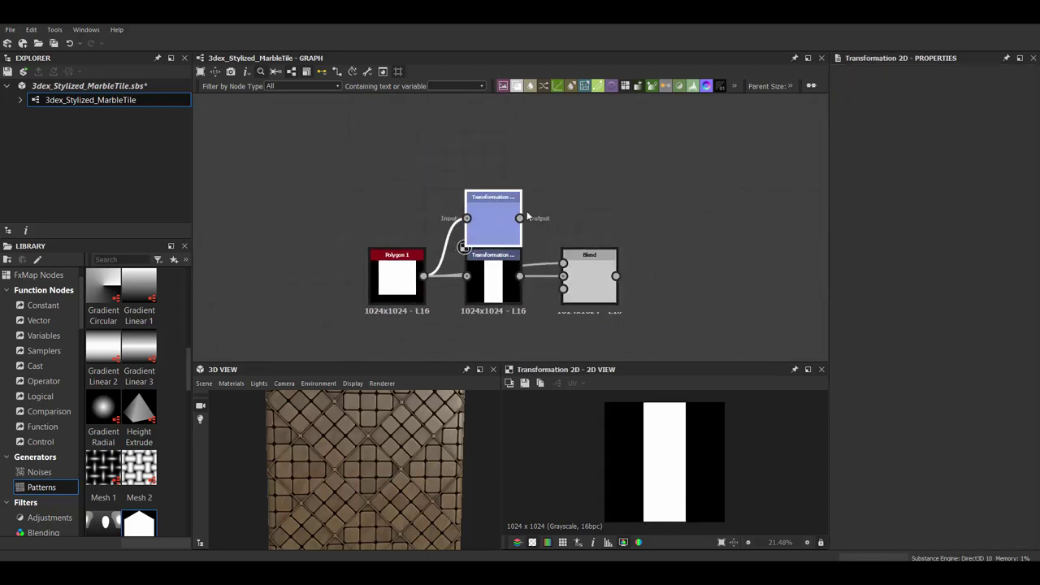
left_click(1006, 420)
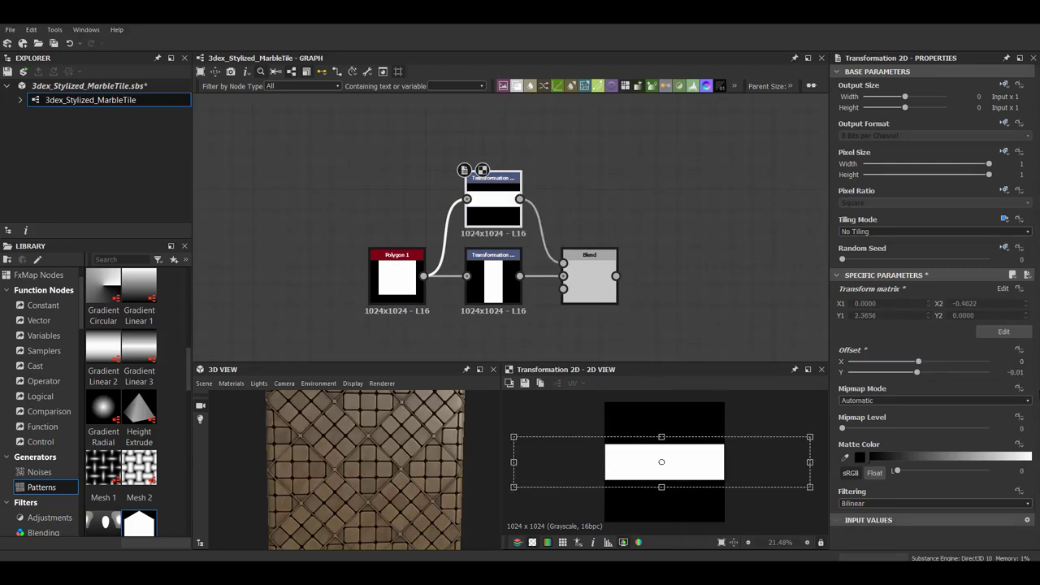
Add a Transformation 2D node after the plus-shaped Blend.
left_click(597, 272)
scroll(597, 273, "down", 3)
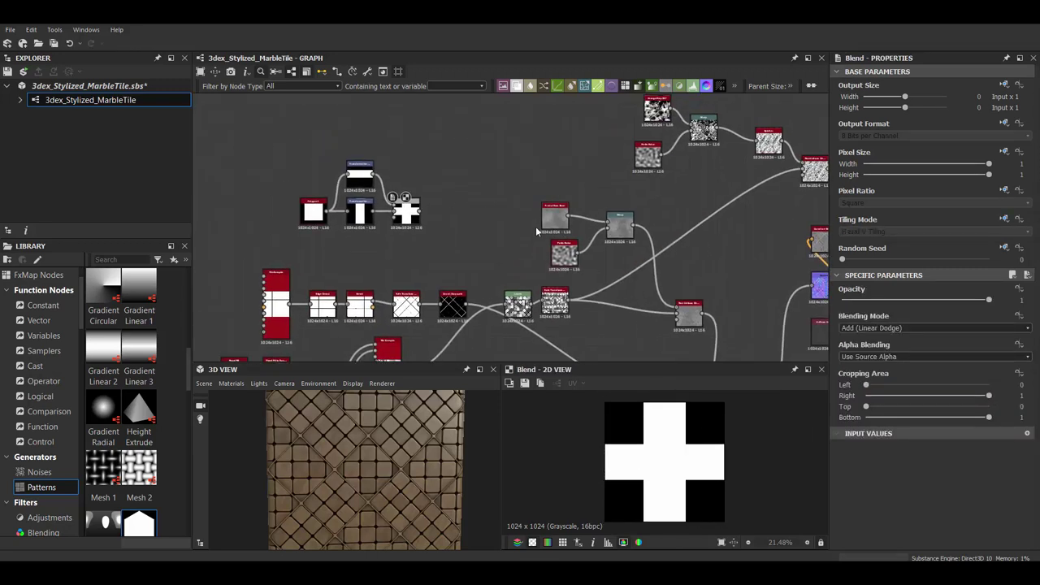
scroll(465, 306, "up", 2)
left_click(366, 317)
key("ctrl+d")
left_click_drag(502, 234, 453, 195)
scroll(937, 420, "down", 5)
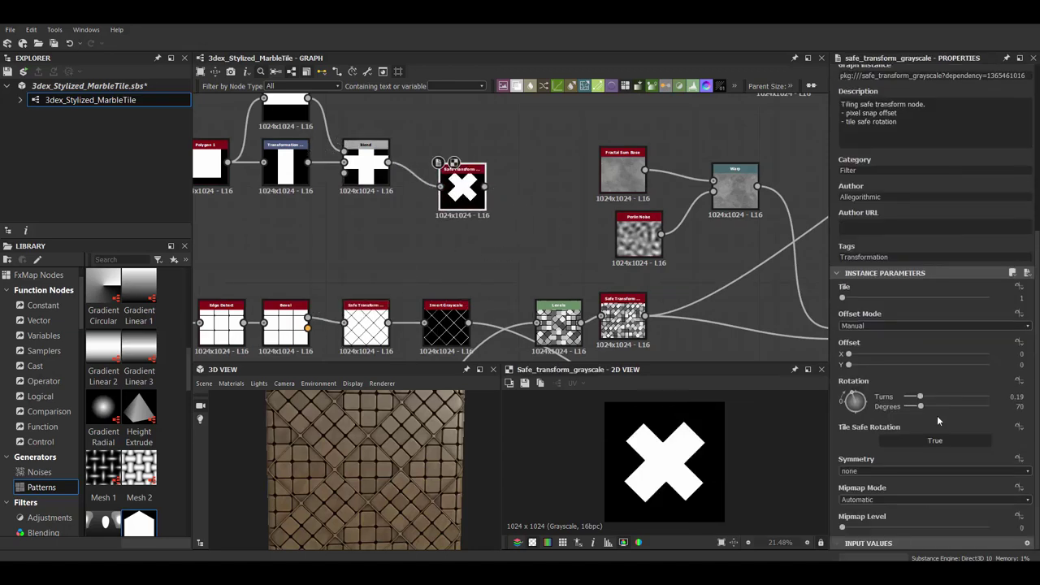
middle_click_drag(455, 244, 548, 302)
key("space")
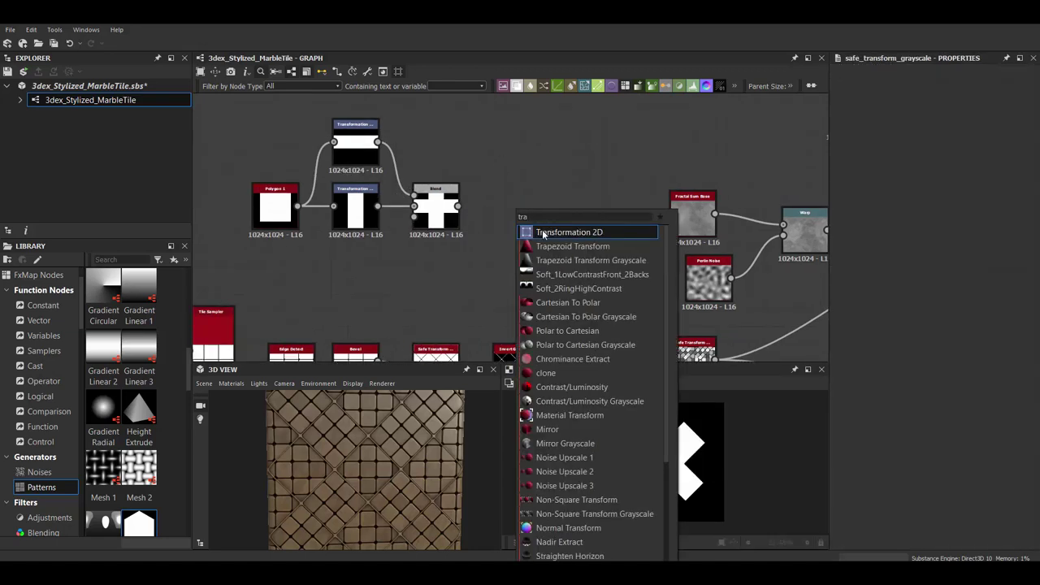
left_click(552, 228)
middle_click_drag(493, 186, 517, 201)
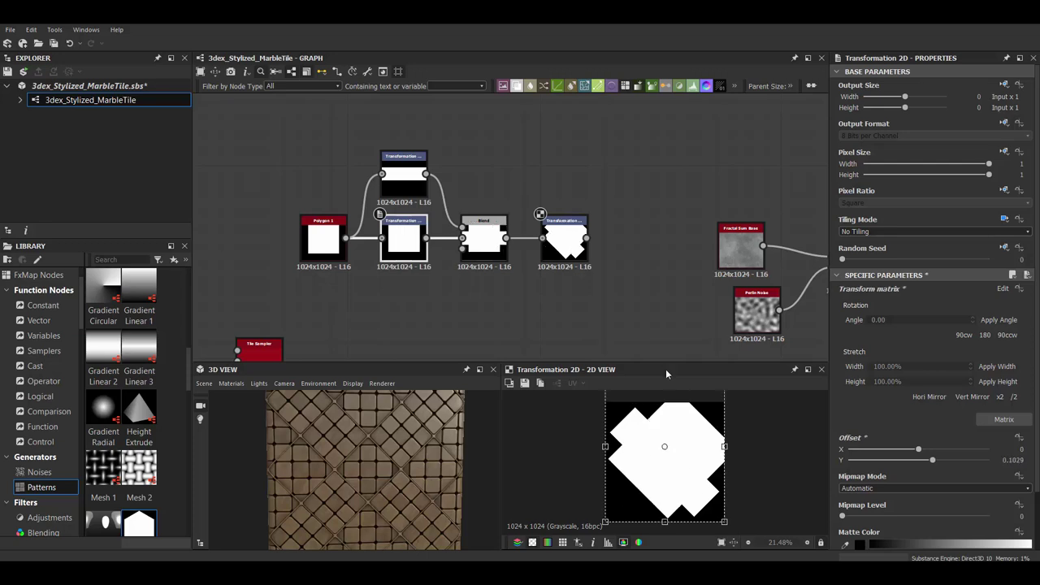
Recentre the horizontal bar, rotate the new transform 45° via its matrix, and adjust the vertical bar.
double_click(404, 167)
left_click_drag(646, 467, 802, 448)
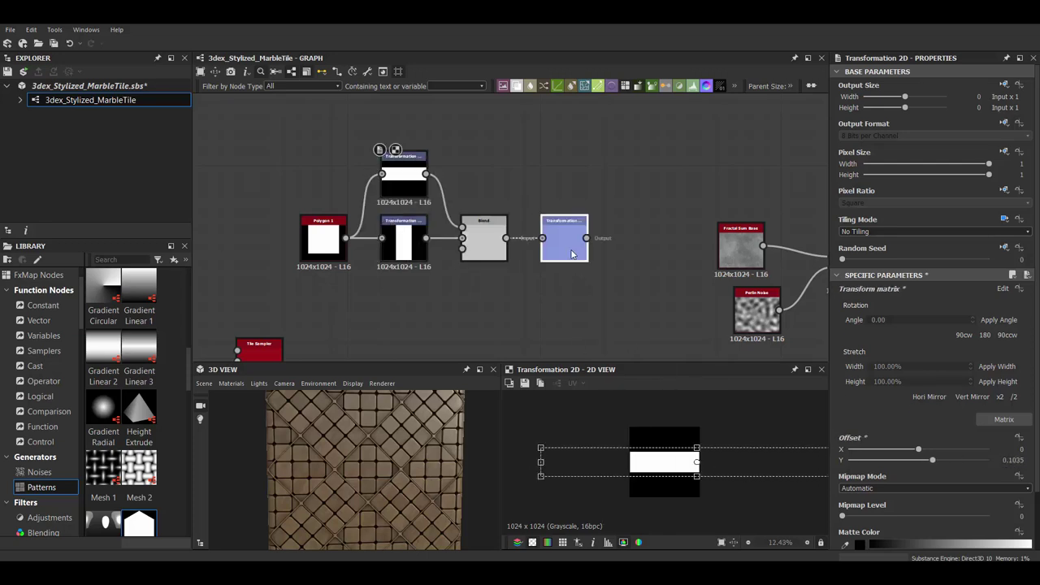
double_click(408, 257)
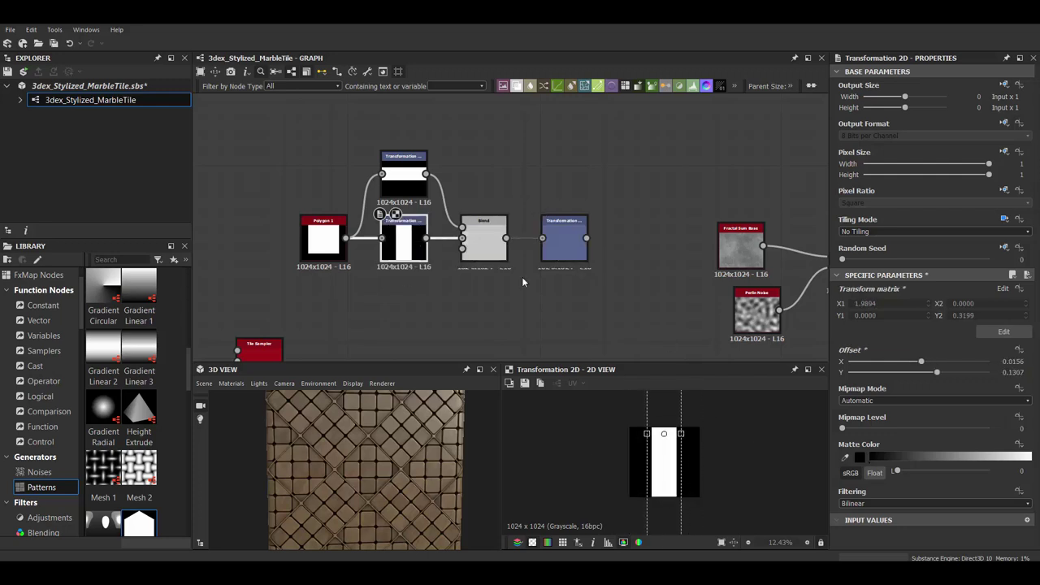
double_click(549, 256)
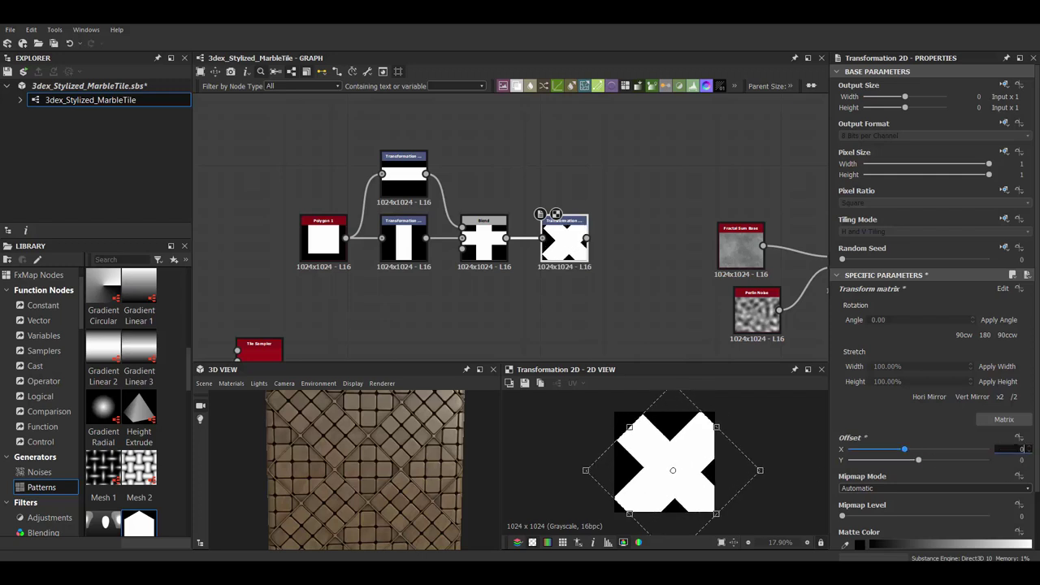
left_click(1000, 419)
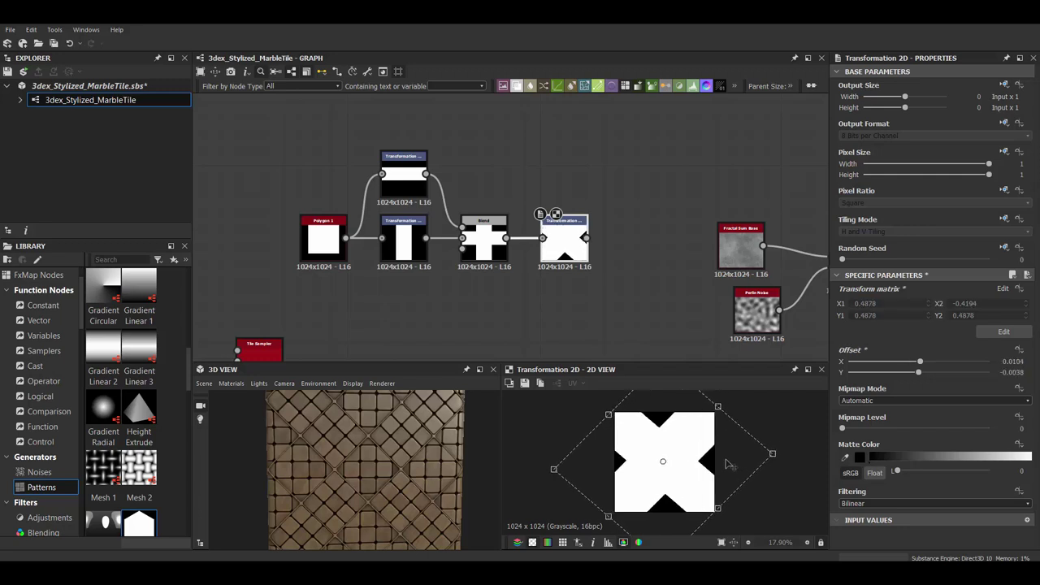
left_click(404, 237)
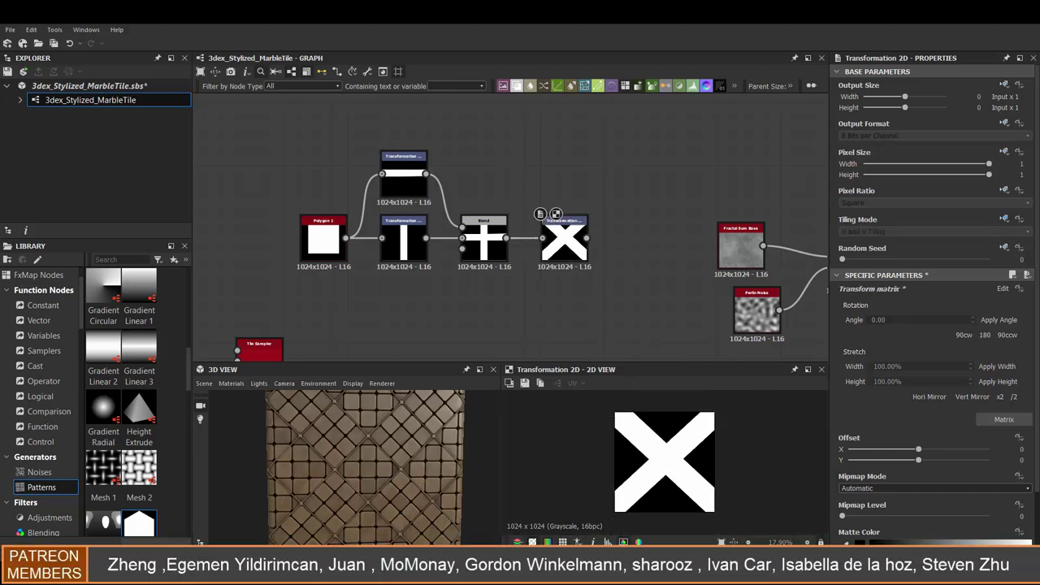
scroll(451, 175, "down", 2)
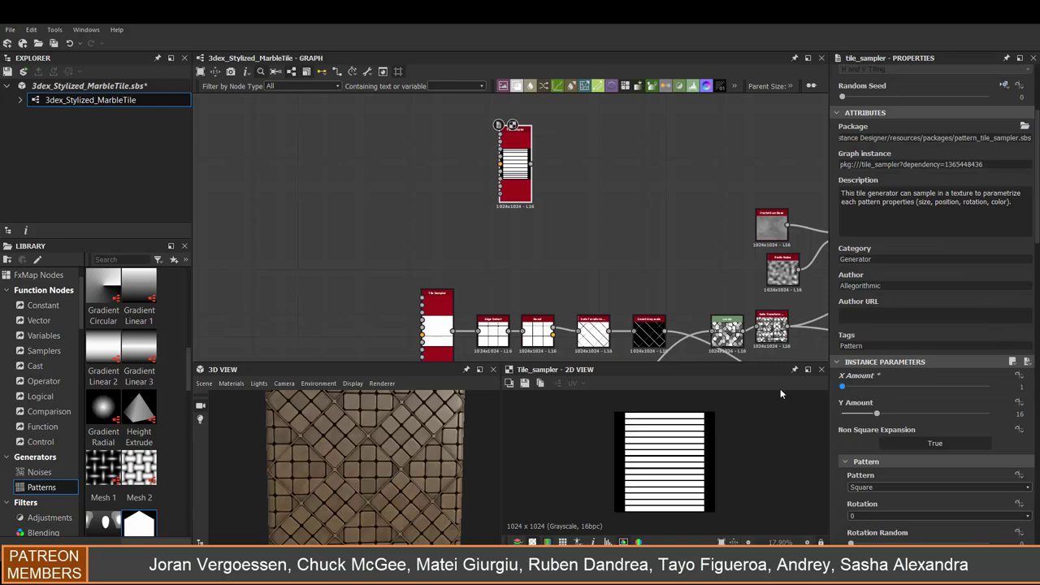
Make the Tile Sampler a single thin horizontal band with Size Y about 0.19.
scroll(912, 449, "down", 3)
left_click(899, 326)
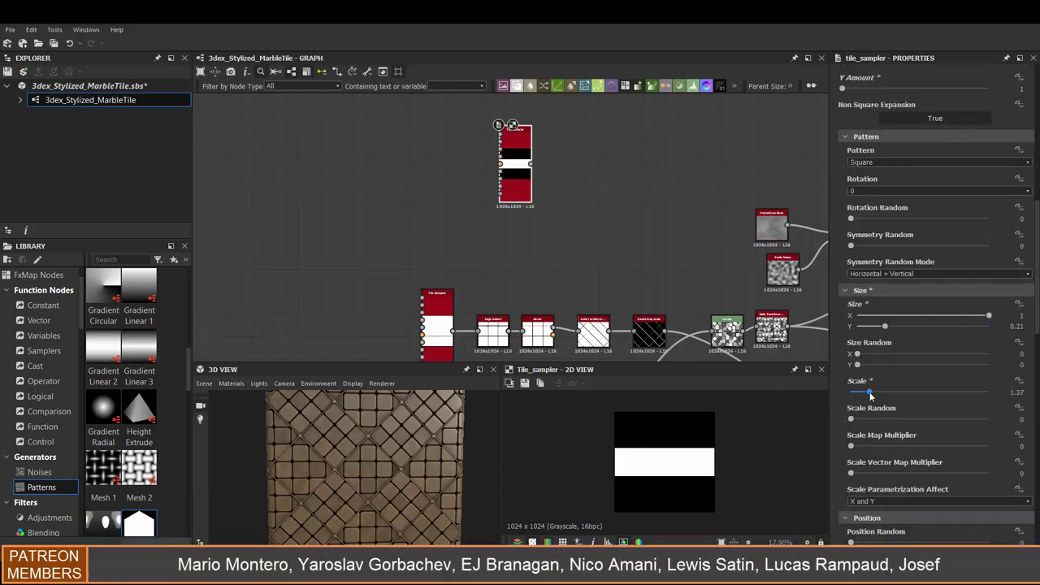
middle_click_drag(536, 175, 539, 237)
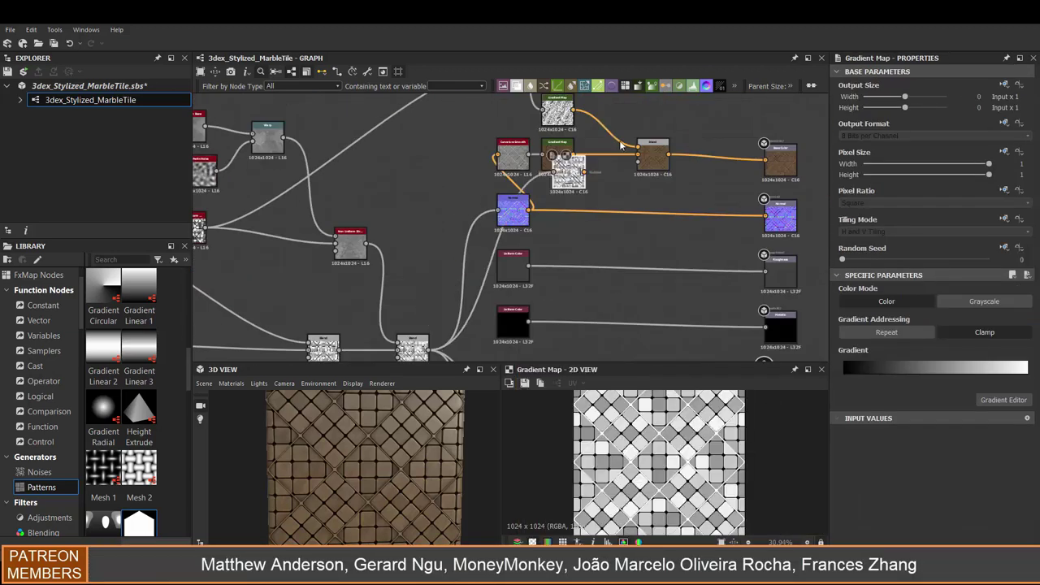
Set the gradient map's bright end to dark red and thicken the tile sampler band slightly.
left_click(1027, 375)
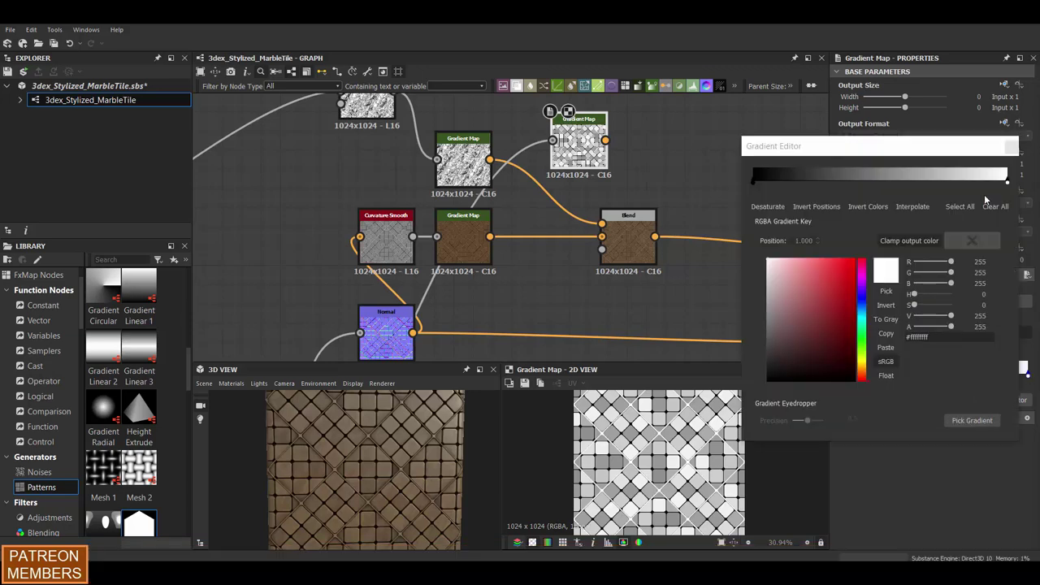
left_click(804, 331)
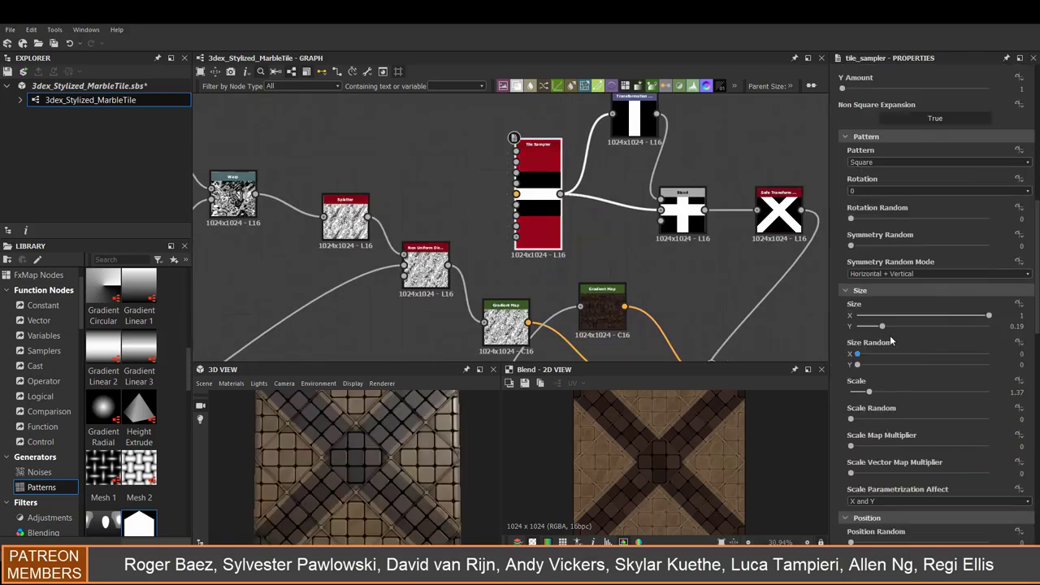
left_click_drag(881, 325, 887, 326)
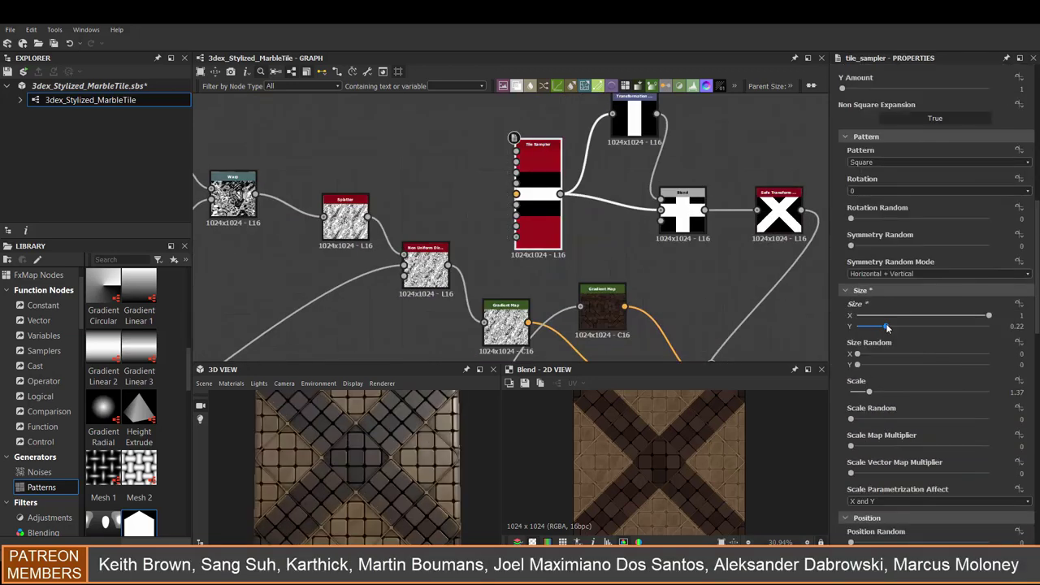
left_click_drag(349, 463, 410, 437)
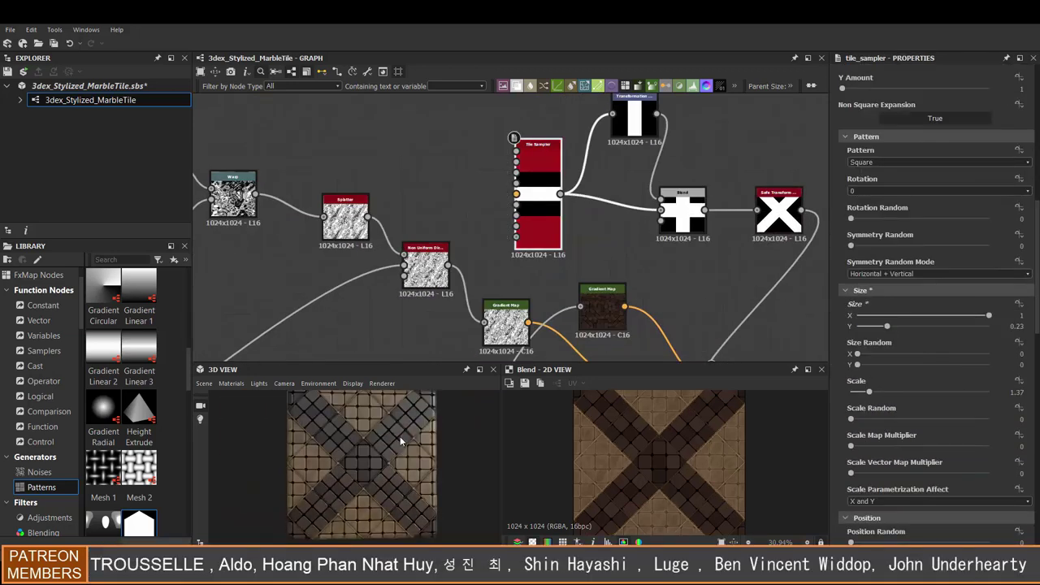
Blend the X overlay onto the base colour in Copy mode at 0.45 opacity.
left_click(871, 351)
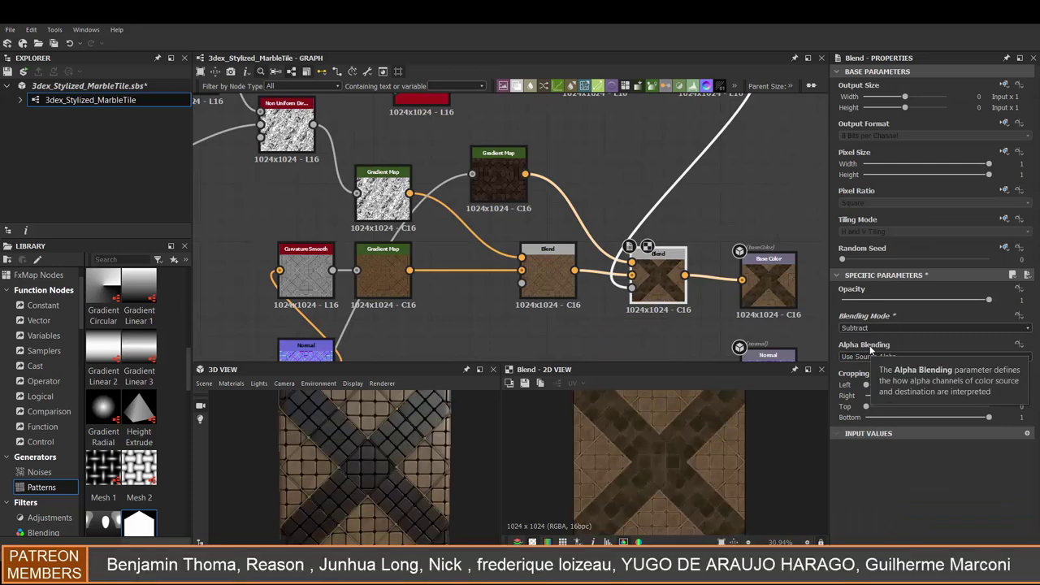
left_click(934, 327)
left_click(854, 338)
left_click_drag(989, 299, 883, 300)
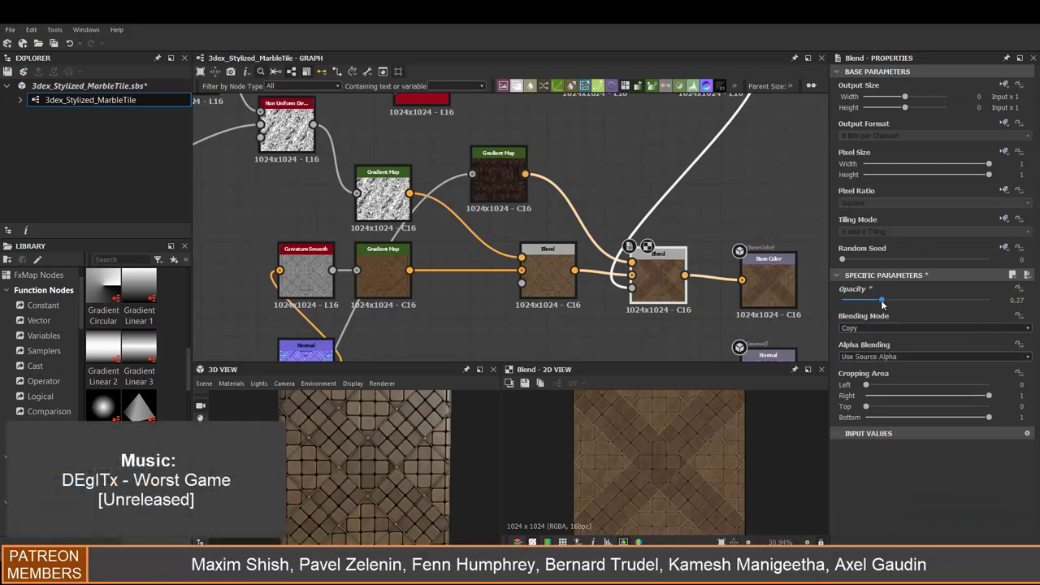
scroll(728, 433, "up", 2)
scroll(728, 434, "down", 3)
left_click_drag(385, 445, 367, 455)
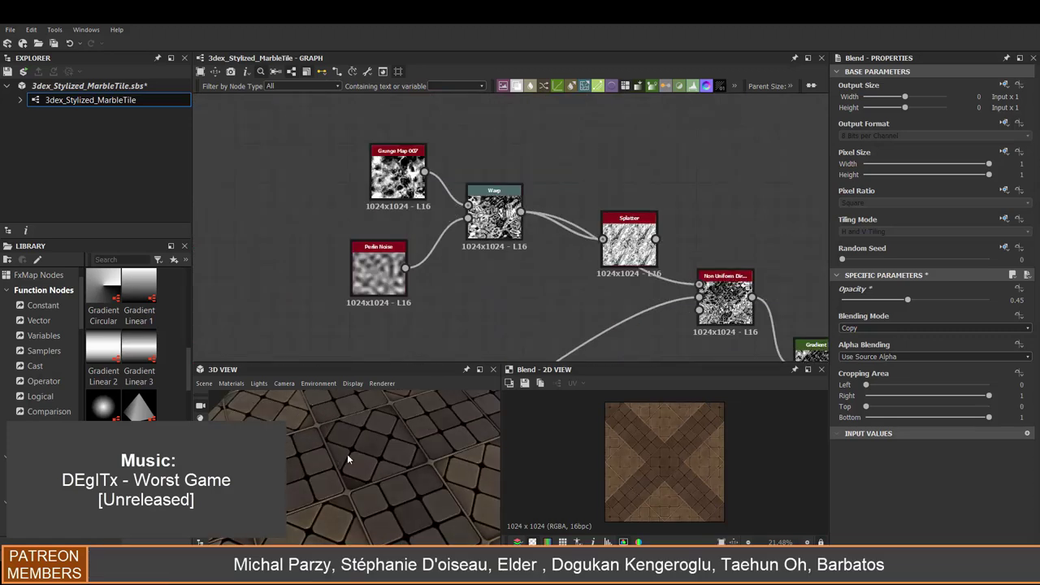
Delete the Splatter, rewire Warp into Non Uniform Dir., and add a muted-red Gradient Map after Invert Grayscale.
key("Delete")
mouse_move(438, 440)
left_mouse_down()
mouse_move(401, 452)
mouse_move(388, 432)
left_mouse_up()
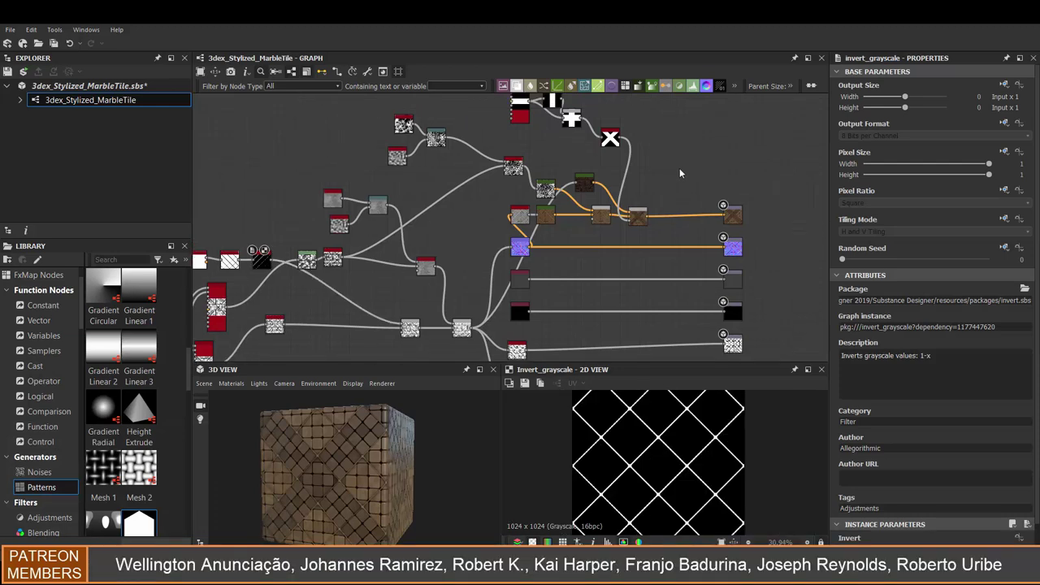
key("ctrl+v")
left_click(1027, 373)
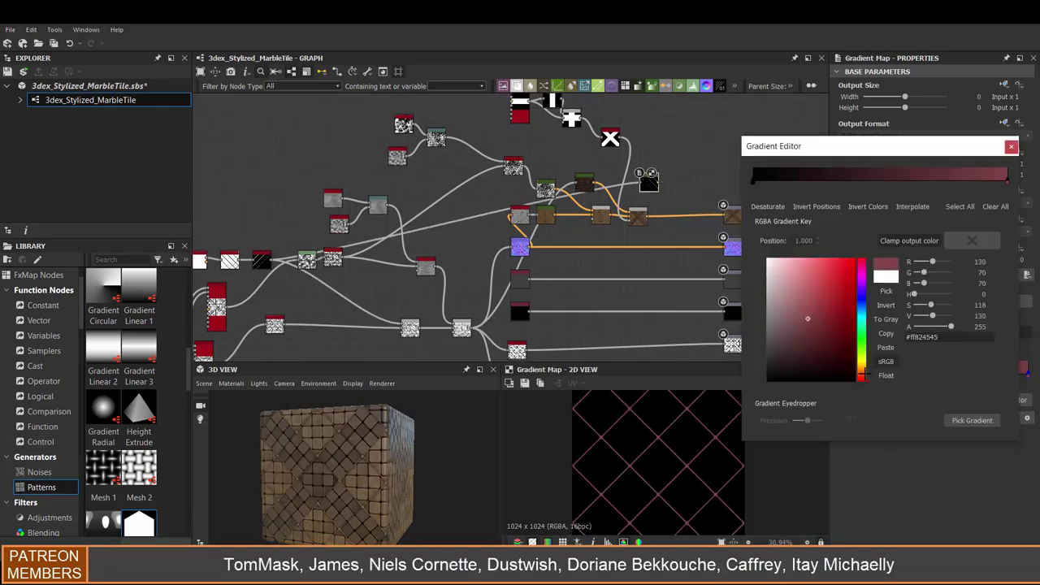
Blend grout lines onto Base Color; feed Metallic a white/black Blend masked by Invert Grayscale.
left_click(1011, 146)
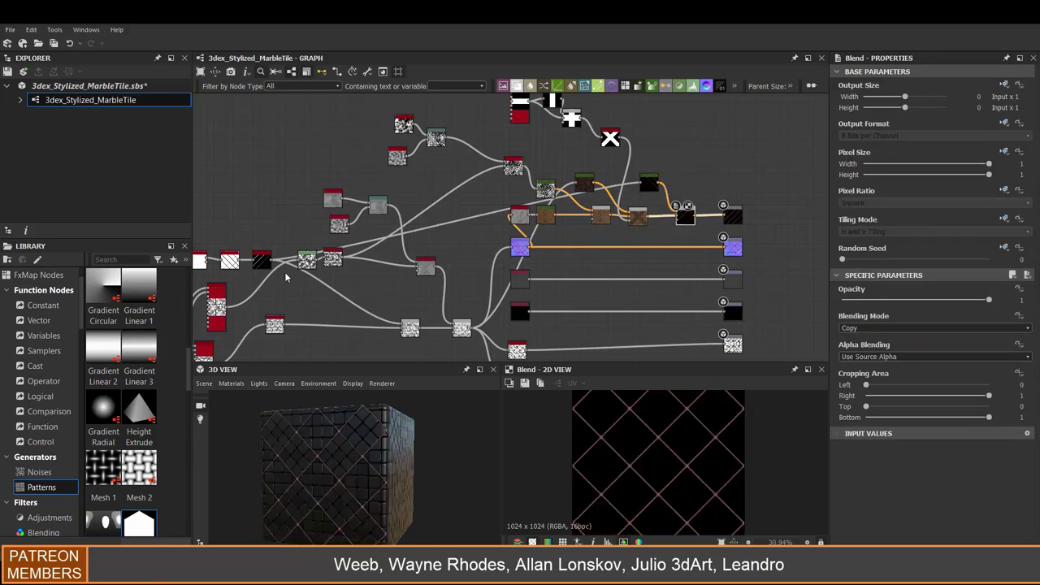
scroll(620, 255, "up", 5)
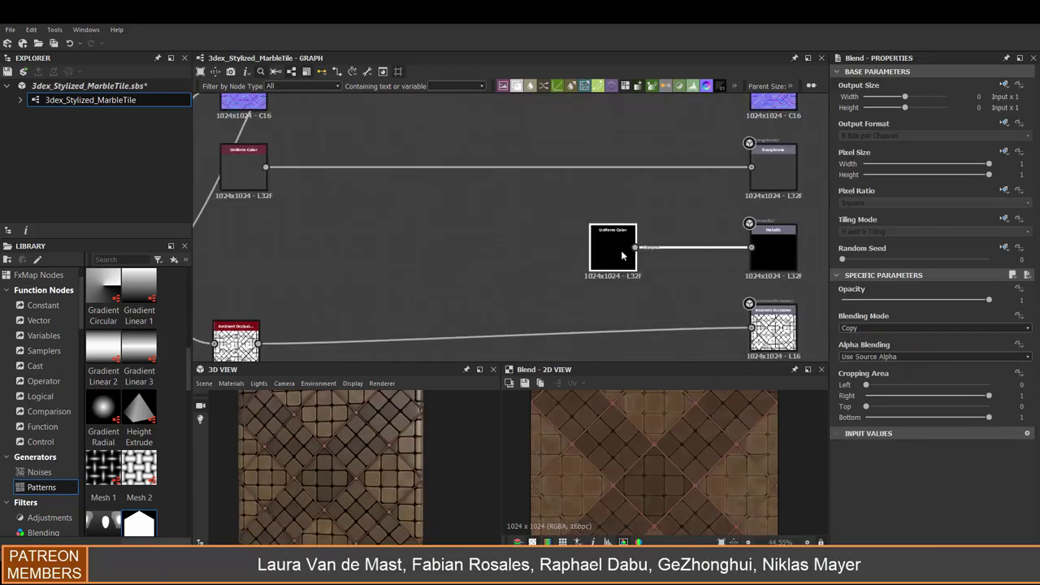
key("ctrl+d")
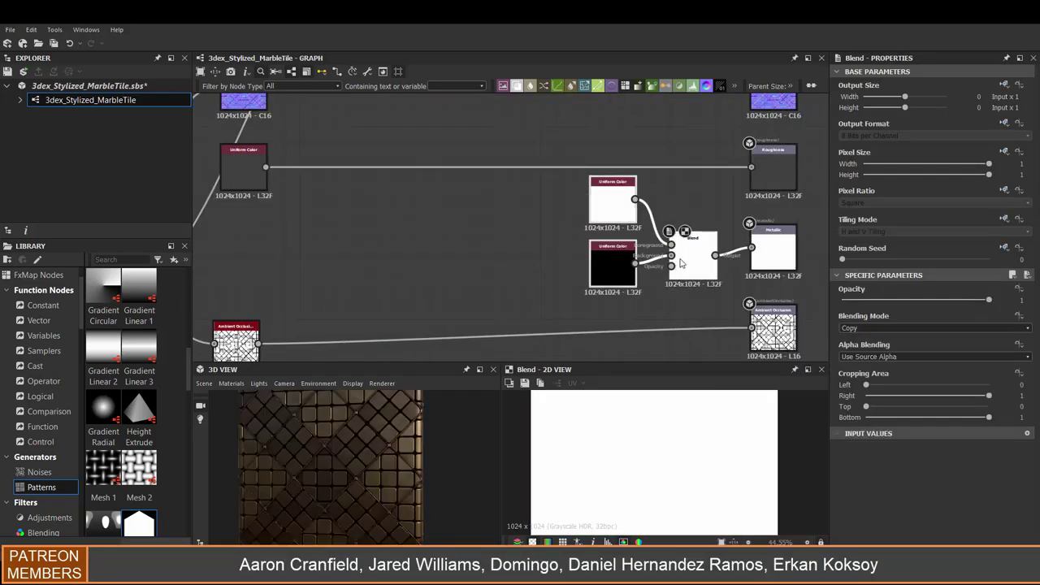
scroll(704, 254, "down", 5)
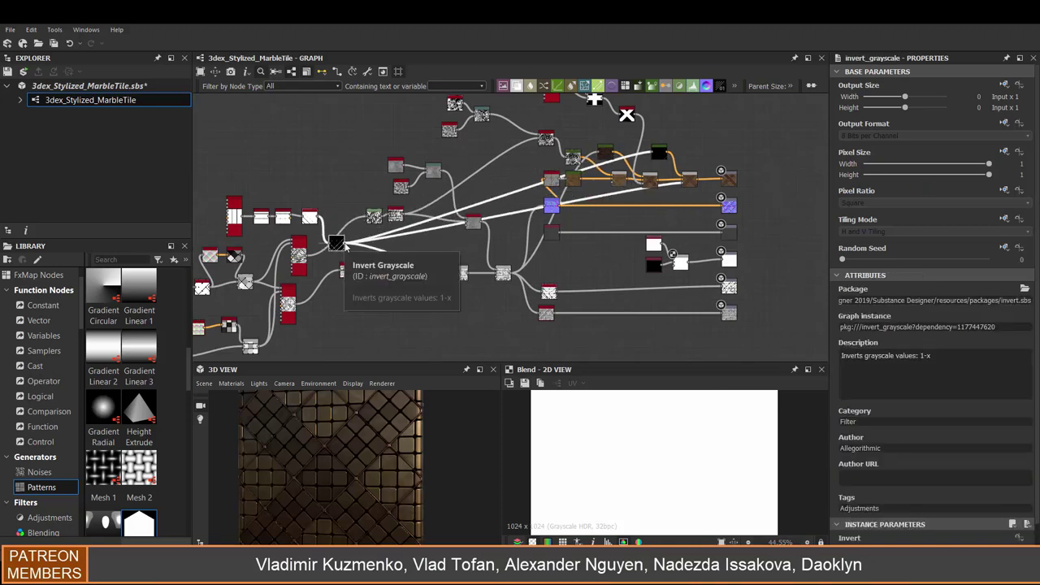
left_click_drag(340, 236, 673, 255)
left_click_drag(363, 473, 345, 457)
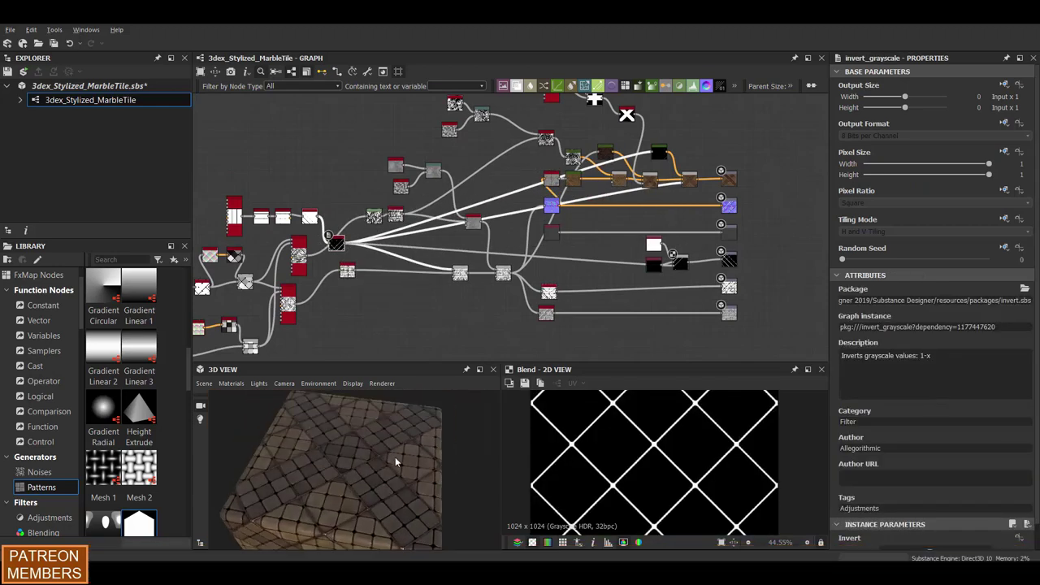
scroll(346, 457, "up", 3)
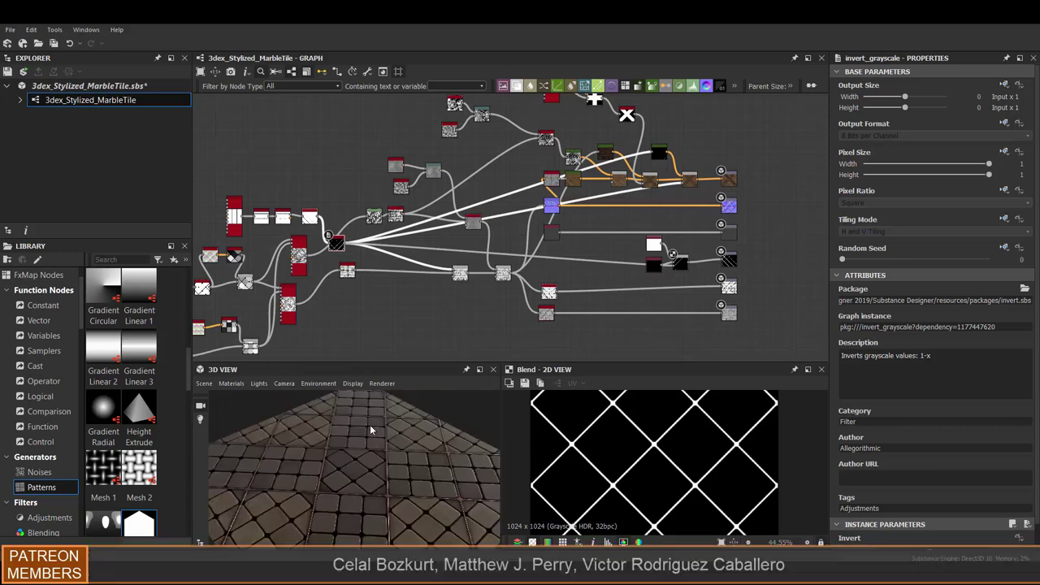
Tint the grout colour gold and wire a Uniform Color into the roughness Blend.
left_click_drag(863, 374, 864, 367)
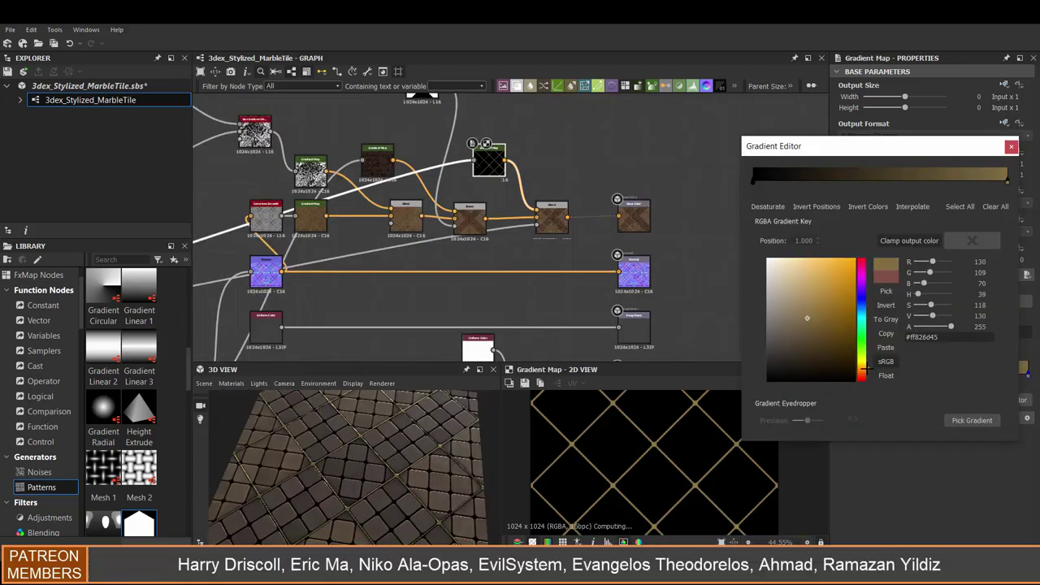
left_click_drag(832, 314, 826, 306)
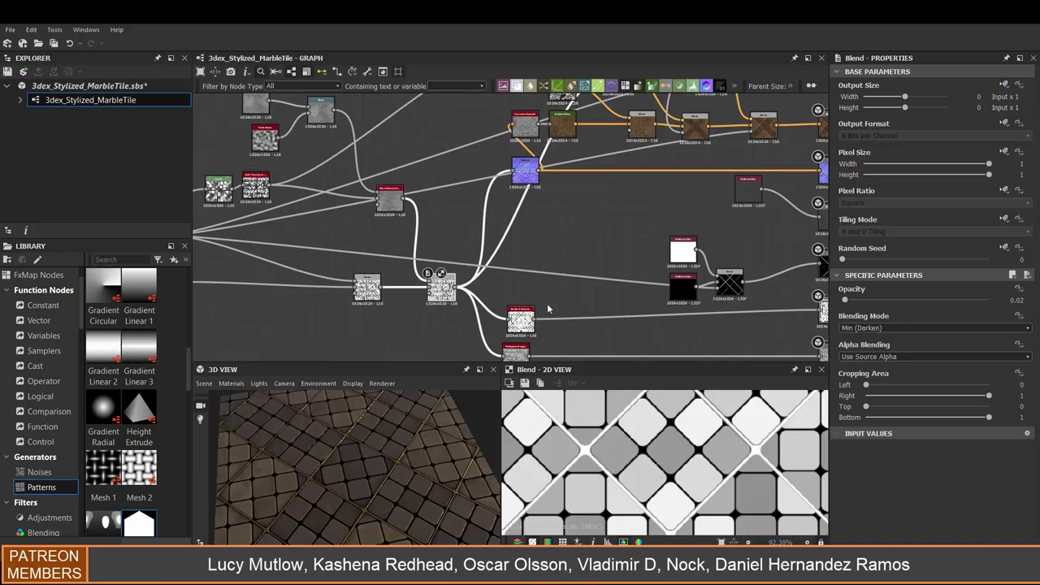
mouse_move(661, 215)
middle_mouse_down()
mouse_move(617, 285)
mouse_move(646, 289)
middle_mouse_up()
left_click(329, 192)
left_click(666, 276)
middle_click_drag(608, 214, 638, 241)
mouse_move(638, 228)
left_mouse_down()
mouse_move(666, 219)
mouse_move(714, 253)
left_mouse_up()
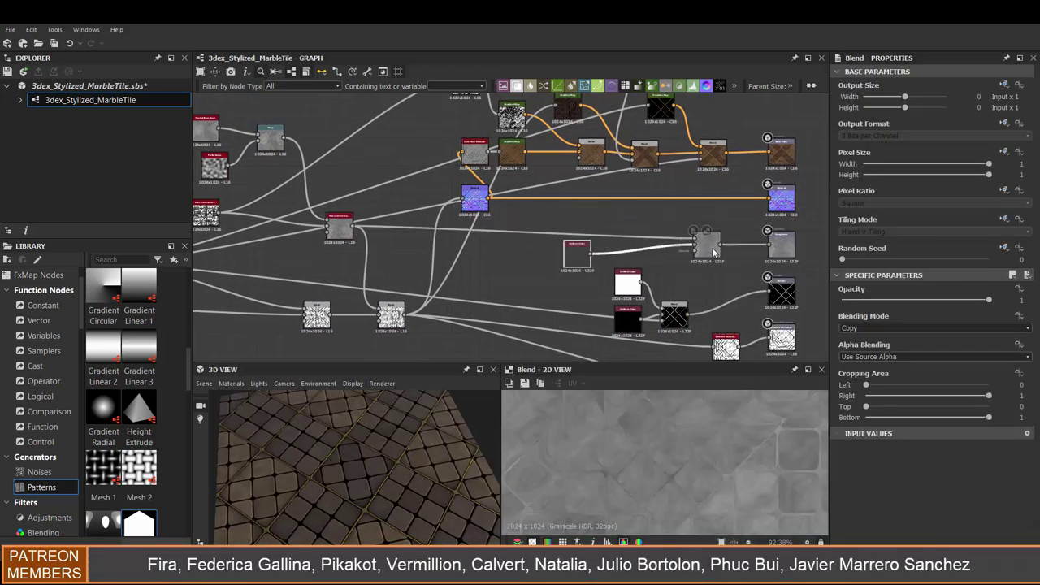
Try Multiply on the roughness Blend and switch the 3D preview to a cylinder.
left_click(934, 328)
left_click(894, 355)
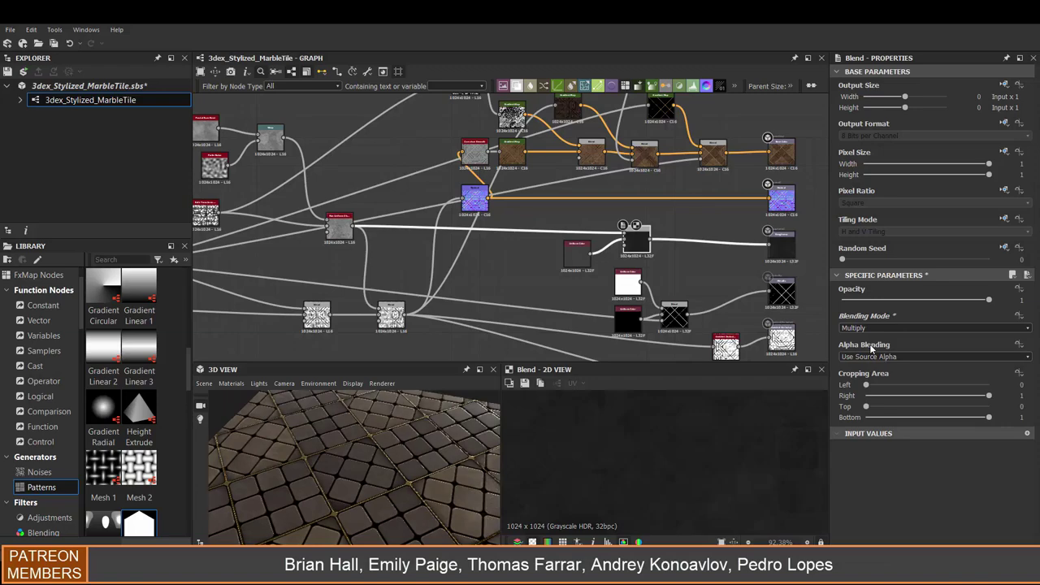
left_click_drag(428, 452, 471, 439)
scroll(672, 462, "down", 3)
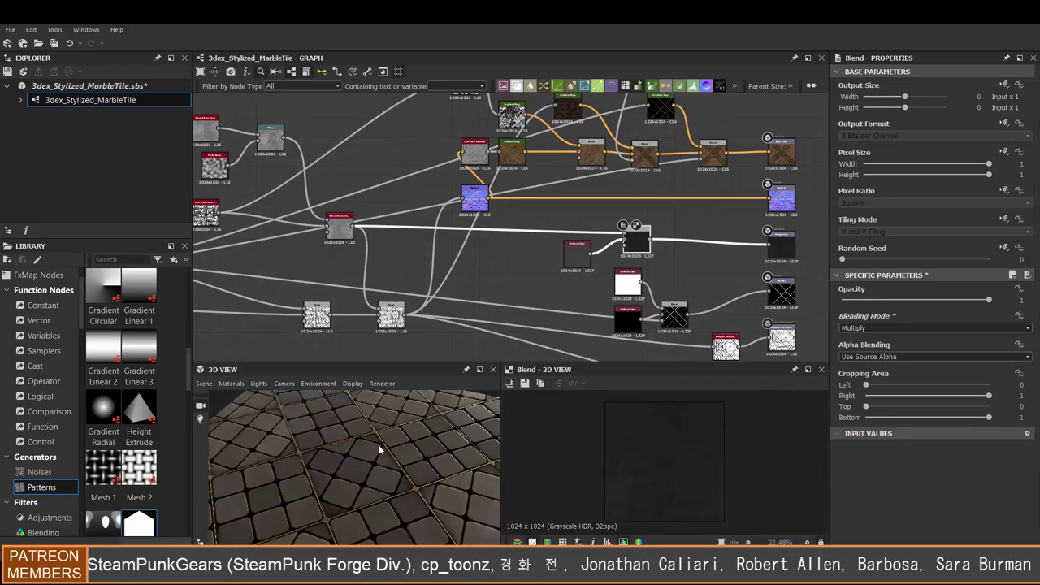
left_click(204, 382)
left_click(236, 146)
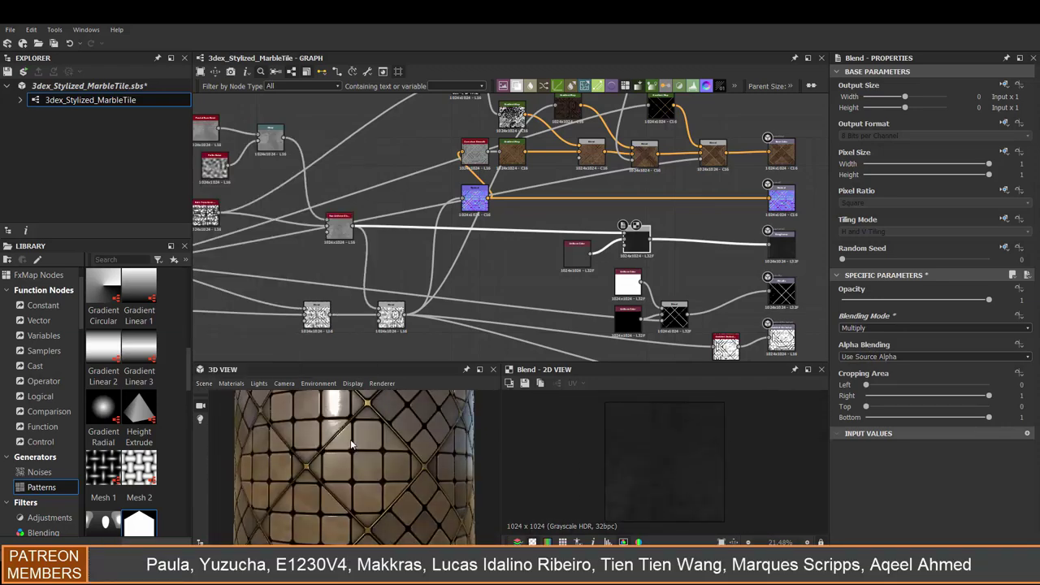
left_click_drag(351, 444, 390, 452)
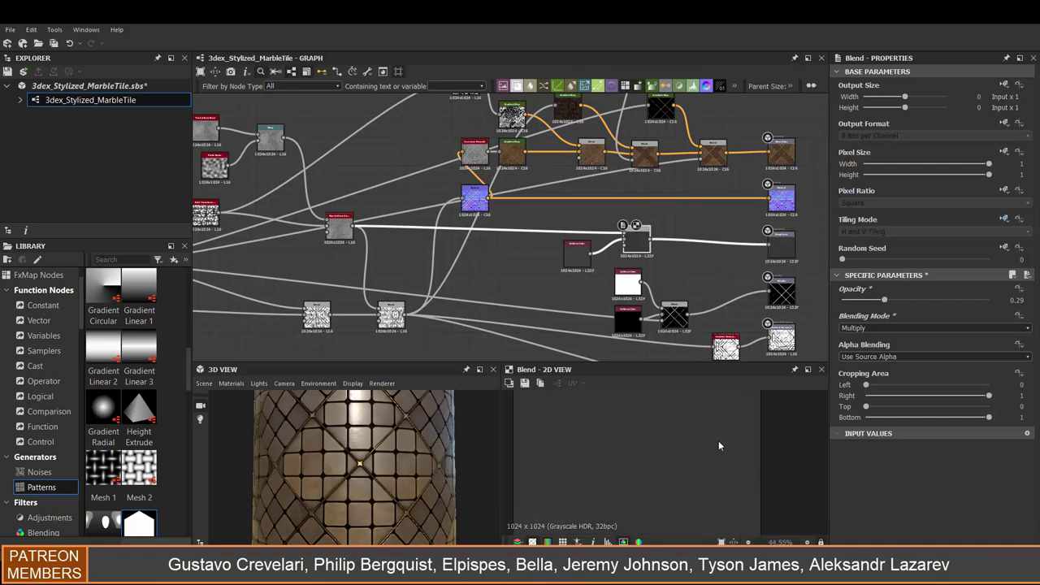
Set the roughness Blend to Add Sub at about 0.41 opacity.
left_click_drag(842, 299, 988, 299)
left_click(934, 328)
left_click(869, 370)
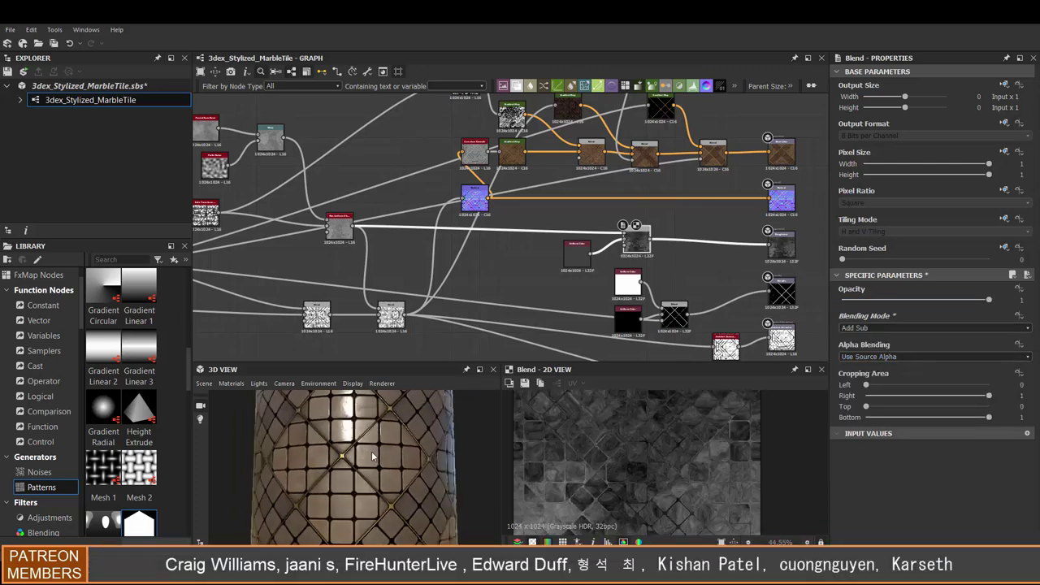
left_click_drag(988, 299, 919, 300)
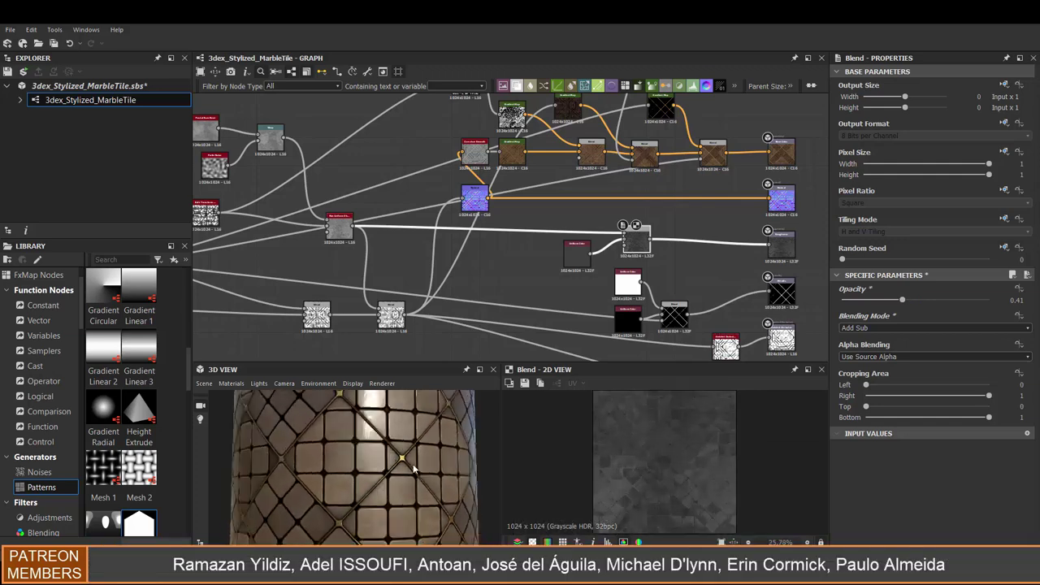
left_click_drag(375, 418, 363, 458)
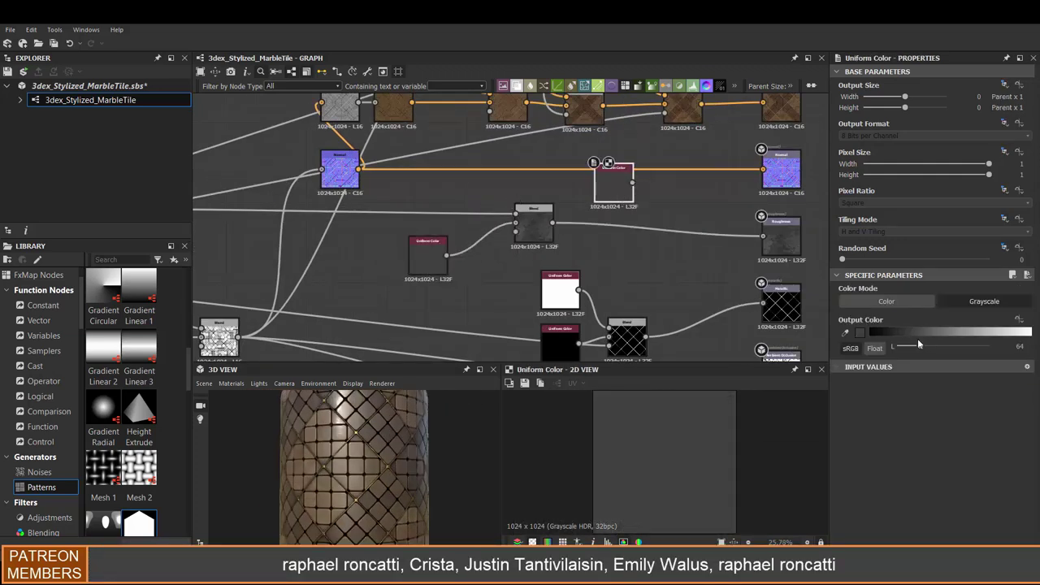
Raise the roughness Uniform Color's grey value to 75.
left_click(648, 241)
scroll(750, 244, "down", 3)
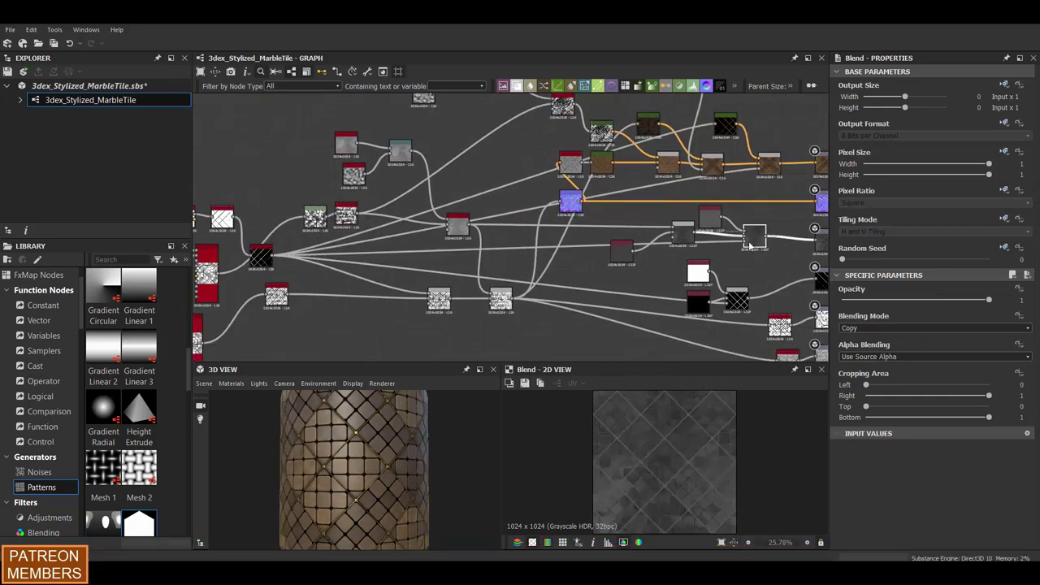
scroll(750, 243, "up", 3)
left_click(532, 197)
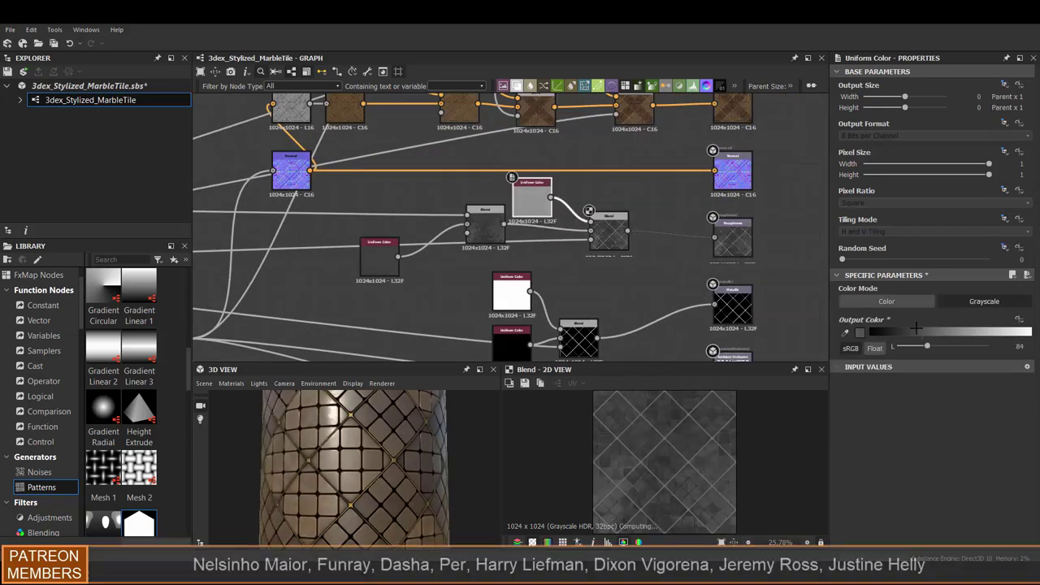
mouse_move(916, 327)
left_mouse_down()
mouse_move(929, 330)
mouse_move(915, 328)
left_mouse_up()
mouse_move(445, 473)
left_mouse_down()
mouse_move(338, 456)
mouse_move(396, 473)
left_mouse_up()
Preview the material on a flat plane, orbited to a steeper angle.
left_click(204, 383)
left_click(408, 407)
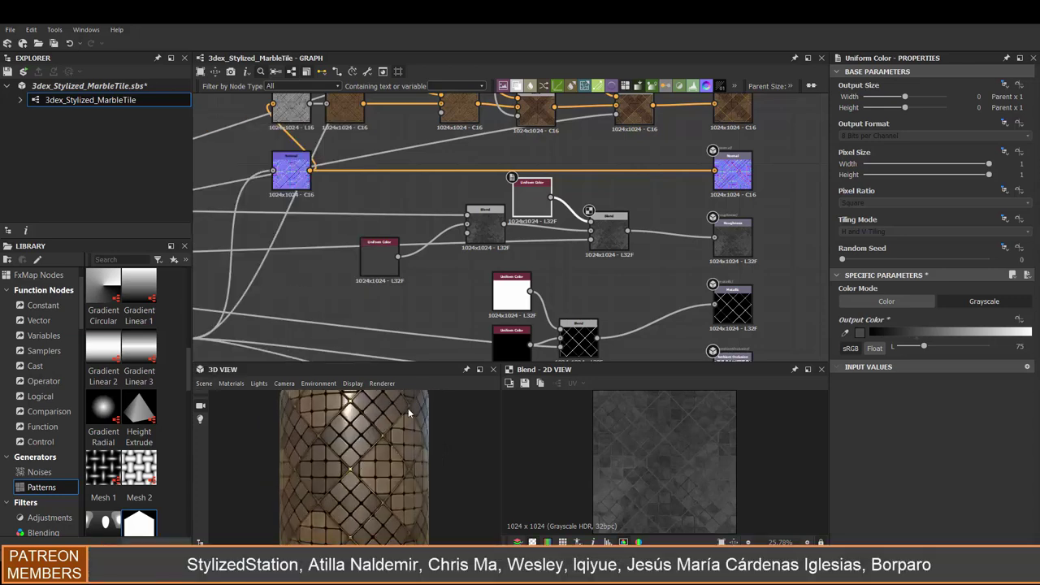
left_click_drag(397, 424, 365, 480)
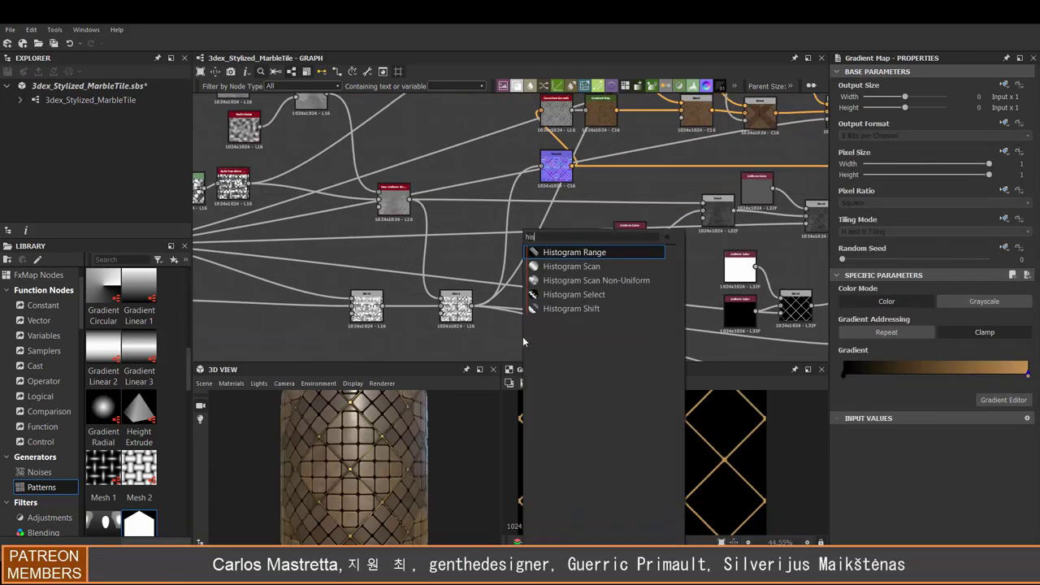
Insert a Histogram Range node ahead of the base-colour Gradient Map.
left_click(564, 254)
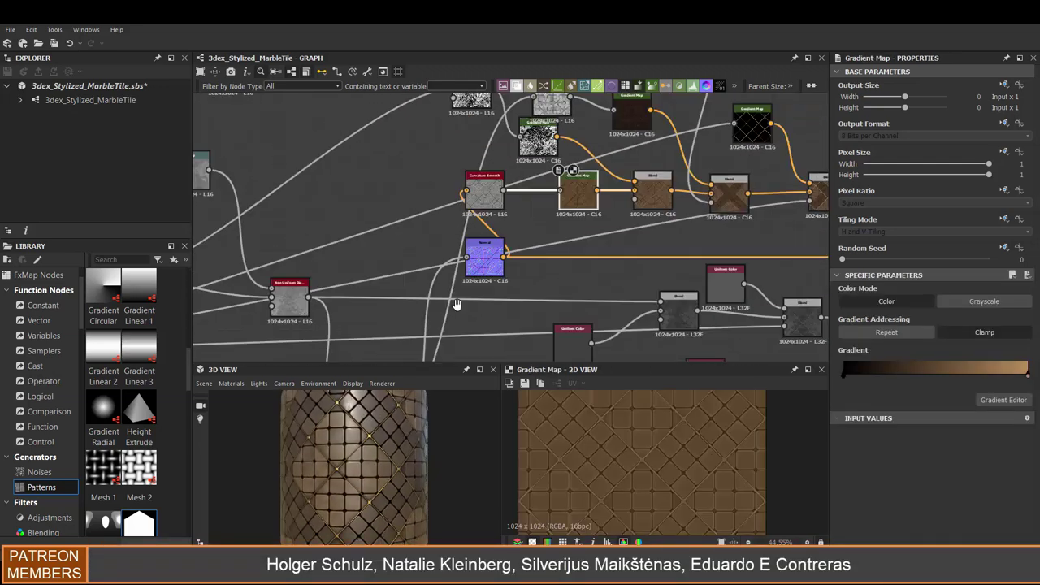
left_click_drag(350, 455, 375, 449)
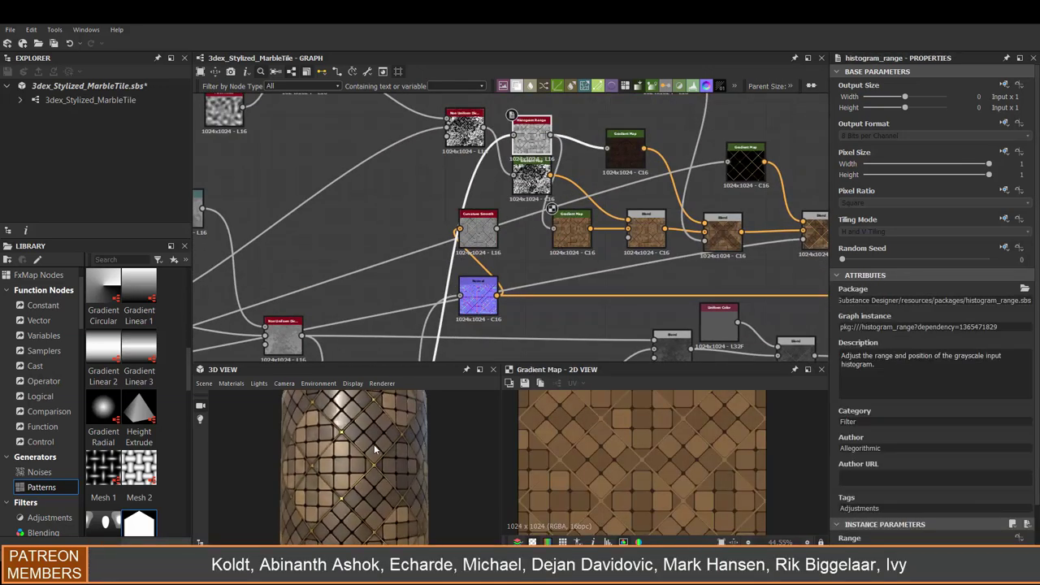
left_click(572, 230)
left_click(880, 331)
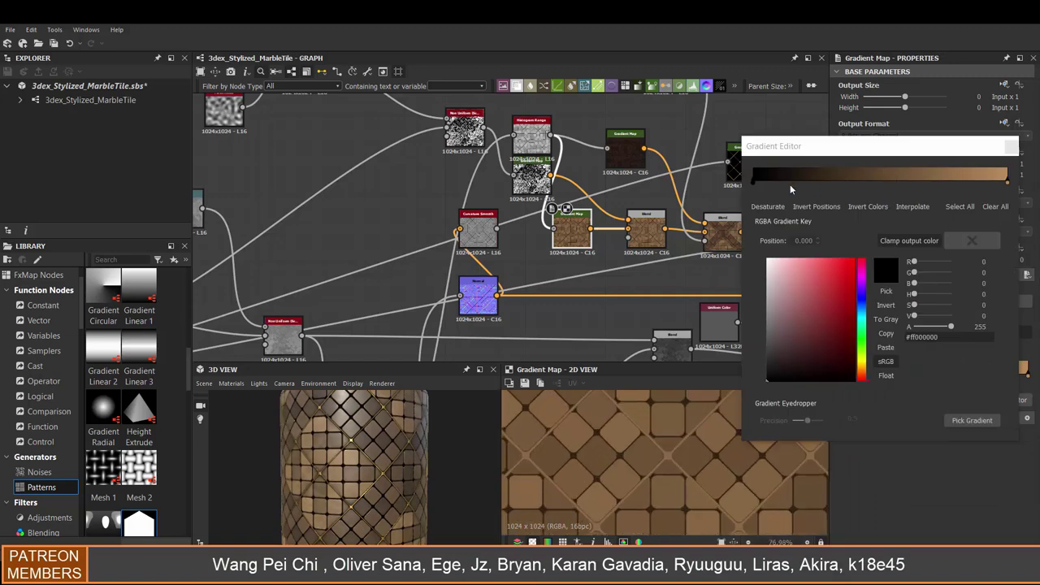
Add gradient keys ramping dark grey to warm tan, then select the base-colour Blend.
left_click(995, 180)
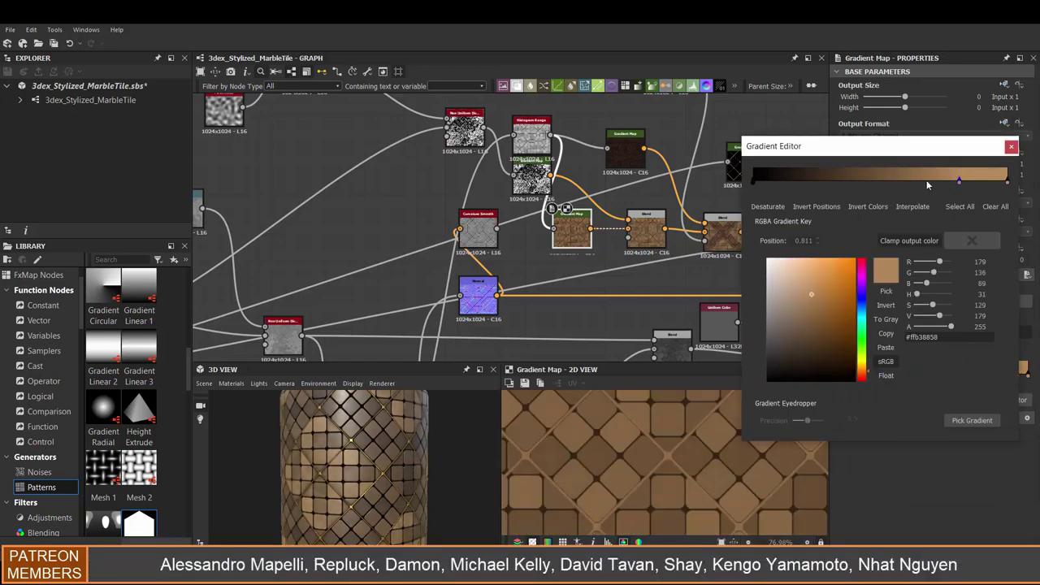
left_click(845, 180)
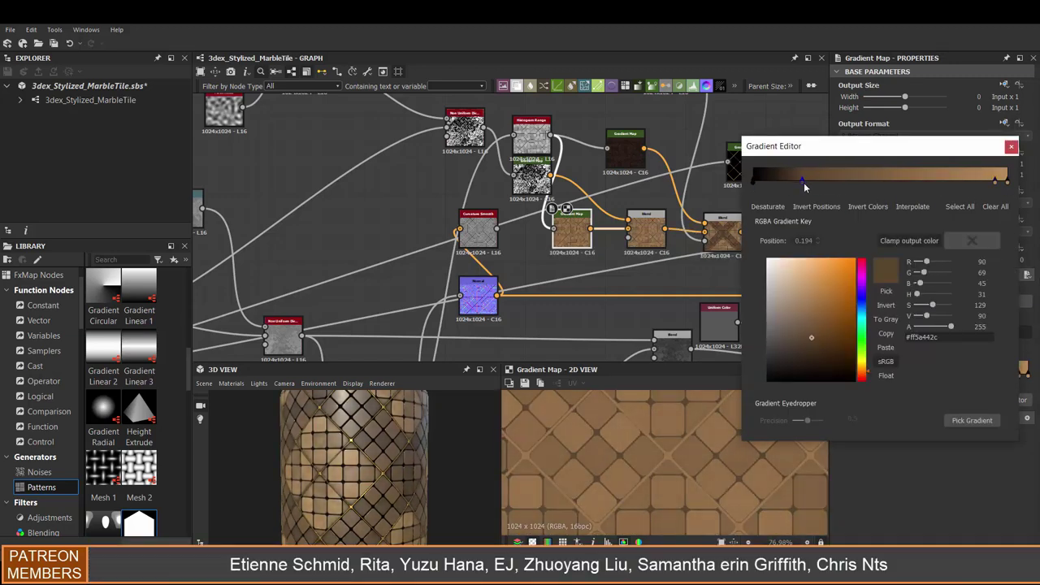
left_click(767, 355)
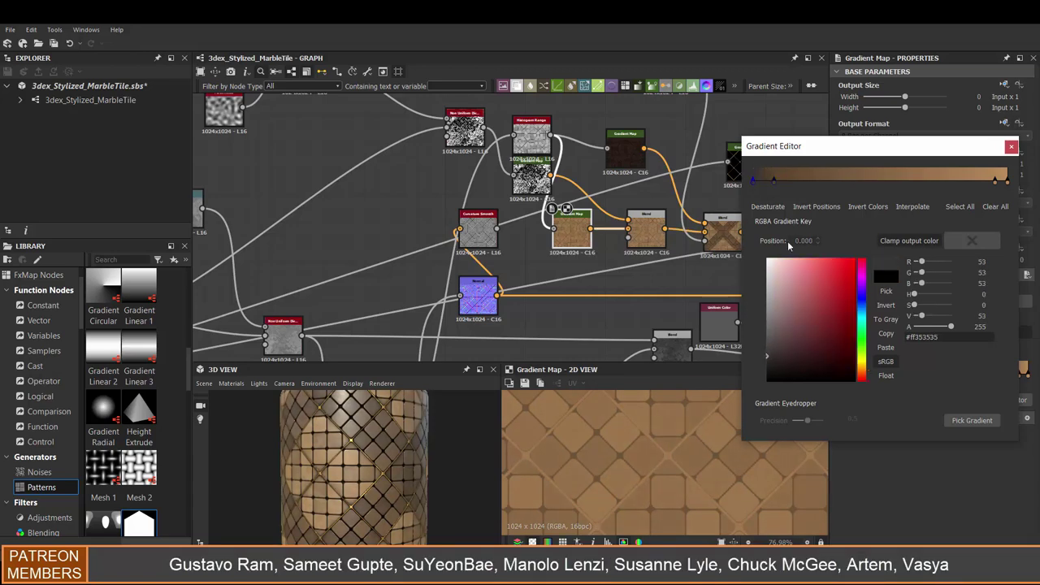
left_click(734, 174)
left_click(1021, 376)
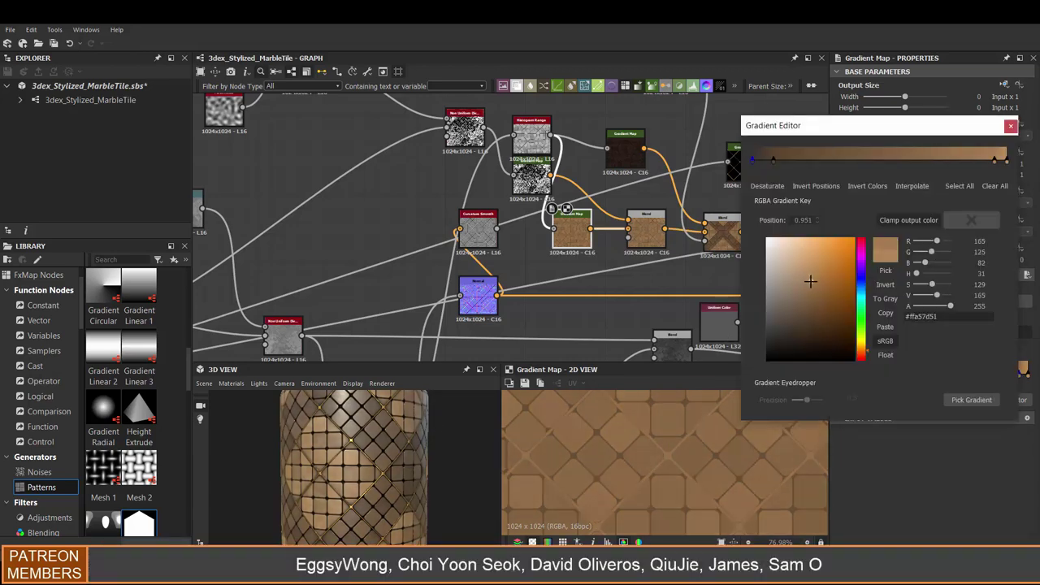
left_click(715, 260)
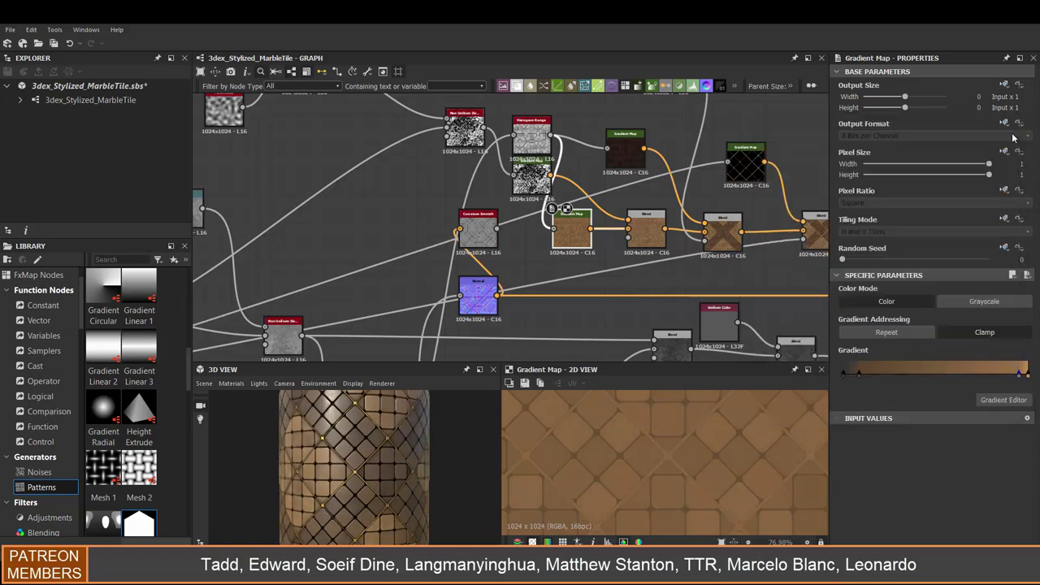
middle_click_drag(722, 244, 431, 228)
left_click(431, 215)
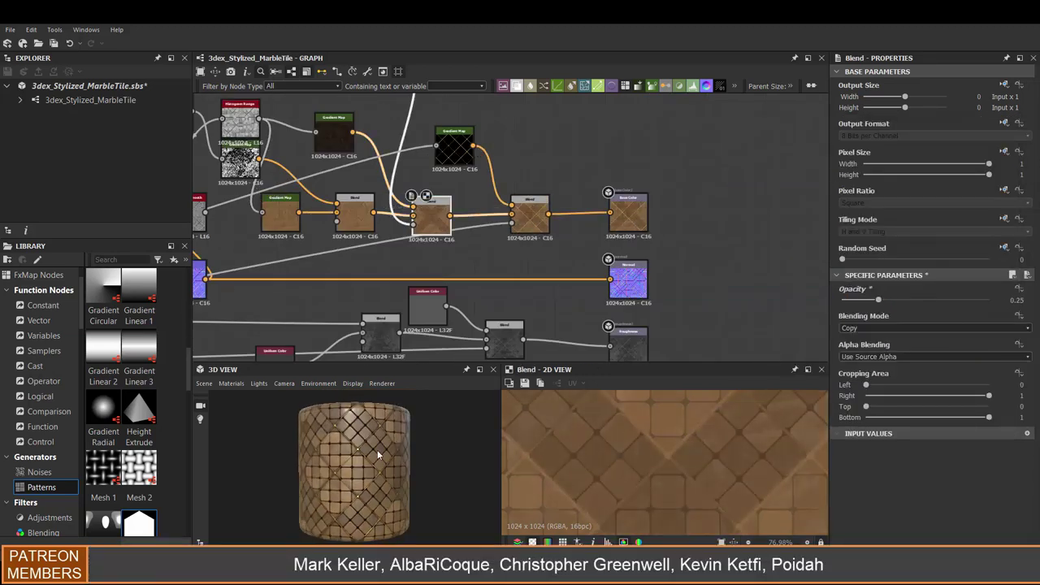
Add a pbr_basecolor_metallic_validate node and link the final Blend into it.
key("space")
type("pbr")
key("Return")
middle_click_drag(719, 254, 706, 215)
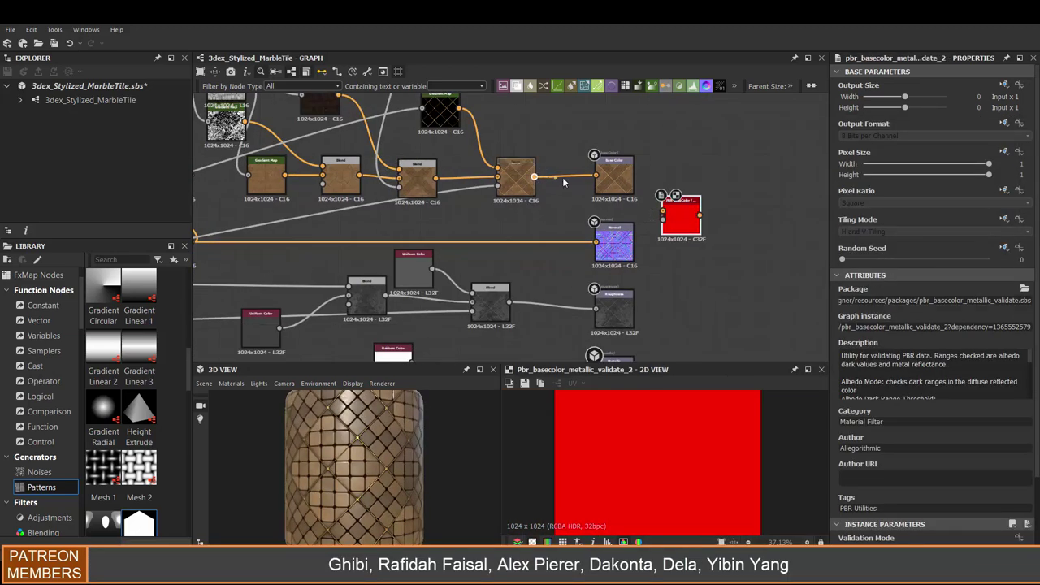
left_click_drag(534, 176, 662, 210)
middle_click_drag(617, 244, 611, 209)
scroll(938, 434, "down", 4)
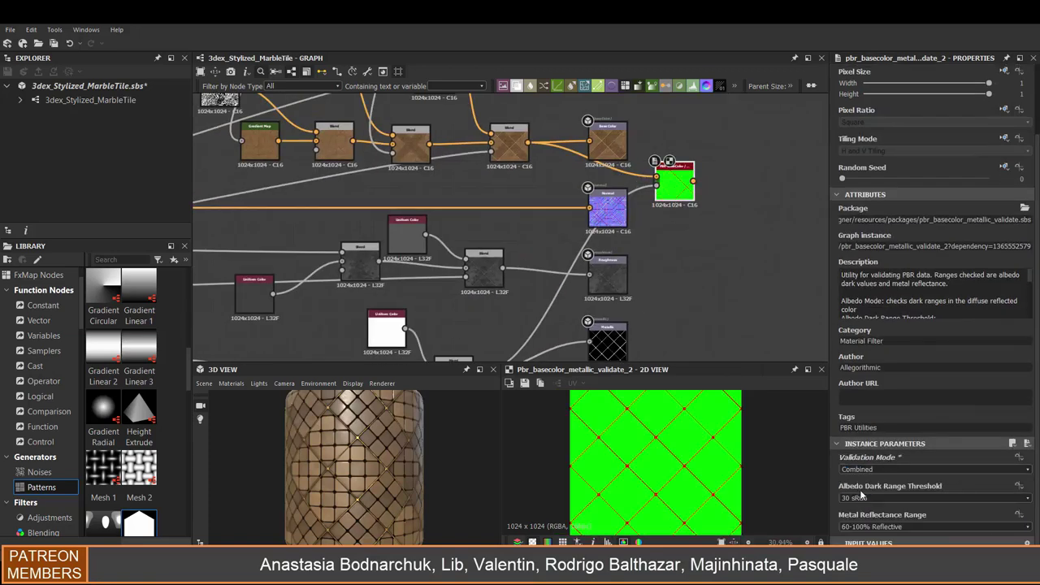
middle_click_drag(488, 244, 575, 313)
Shift the grout Gradient Map's light gold key slightly toward red.
left_click(520, 144)
left_click(934, 285)
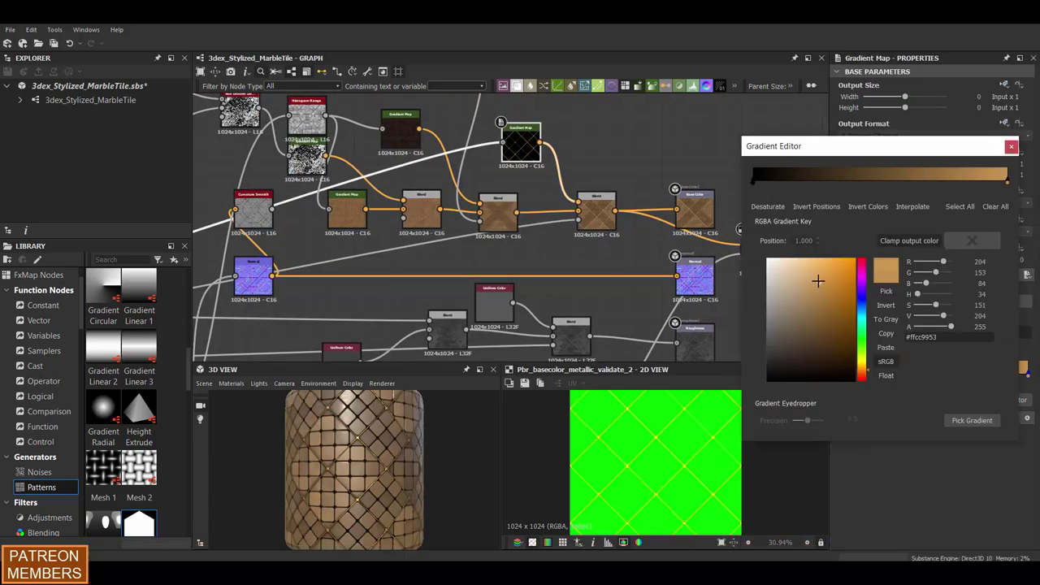
left_click_drag(818, 281, 817, 282)
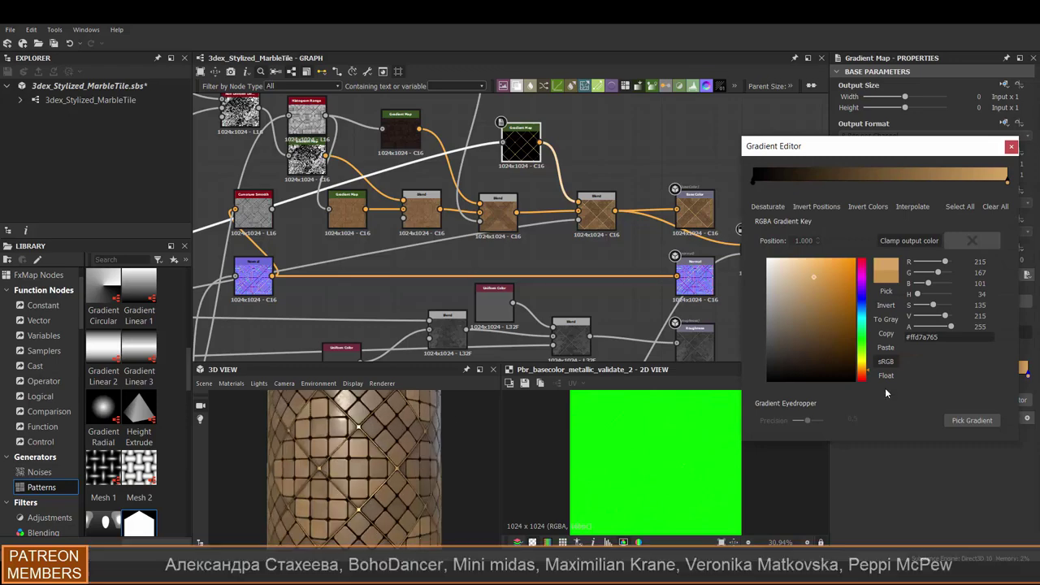
left_click(863, 375)
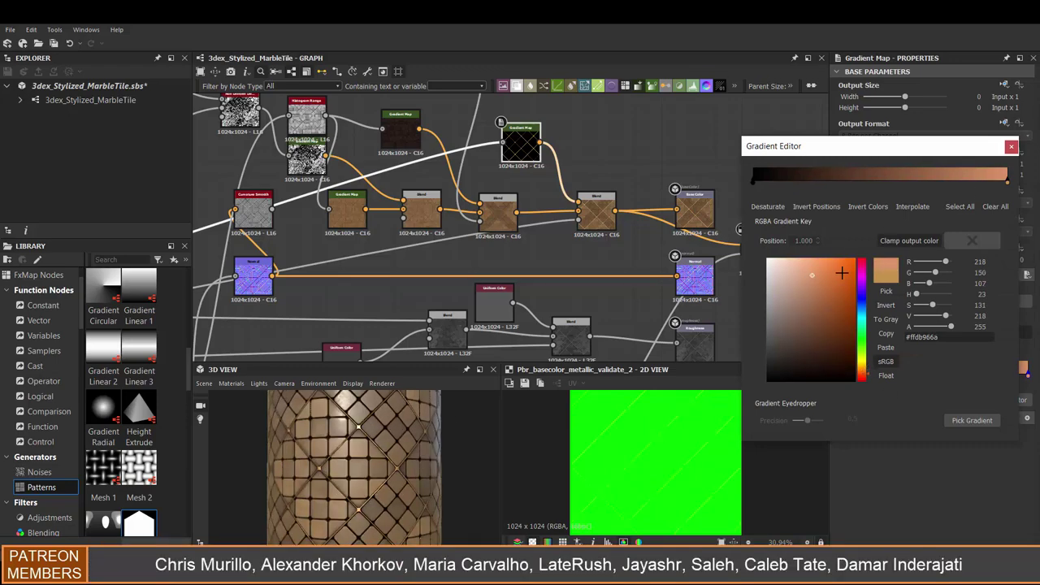
left_click(767, 260)
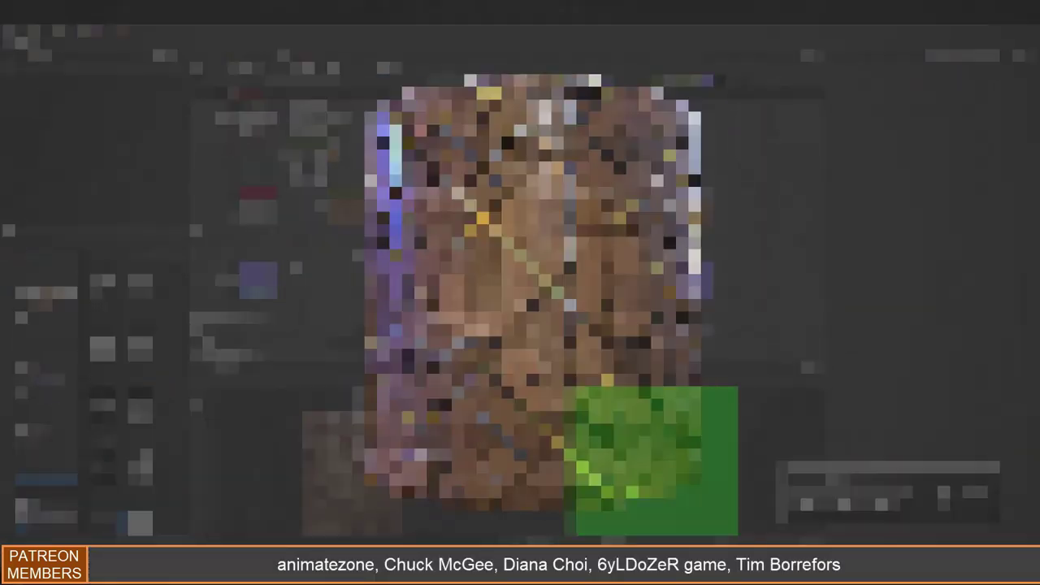